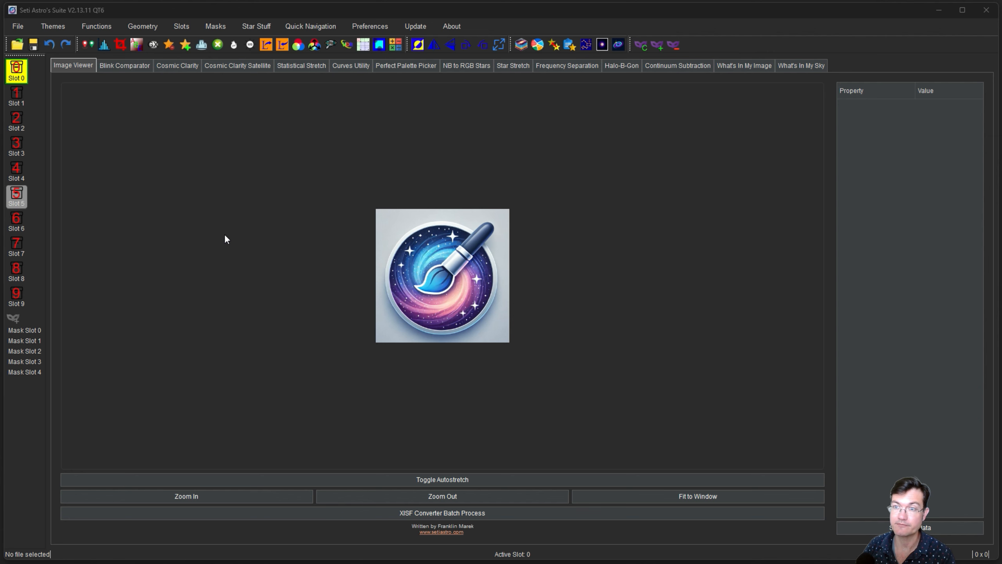
Open an HD 237023 FITS light frame from Downloads and pan across the autostretched star field.
{"action": "left_click", "coordinate": [17, 45]}
{"action": "left_click", "coordinate": [50, 138]}
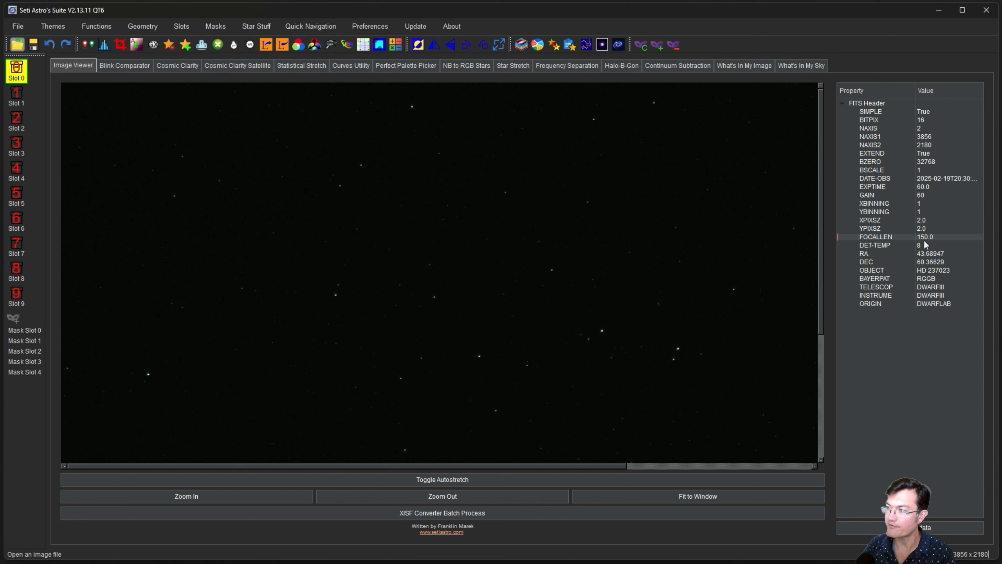
{"action": "left_click", "coordinate": [920, 223]}
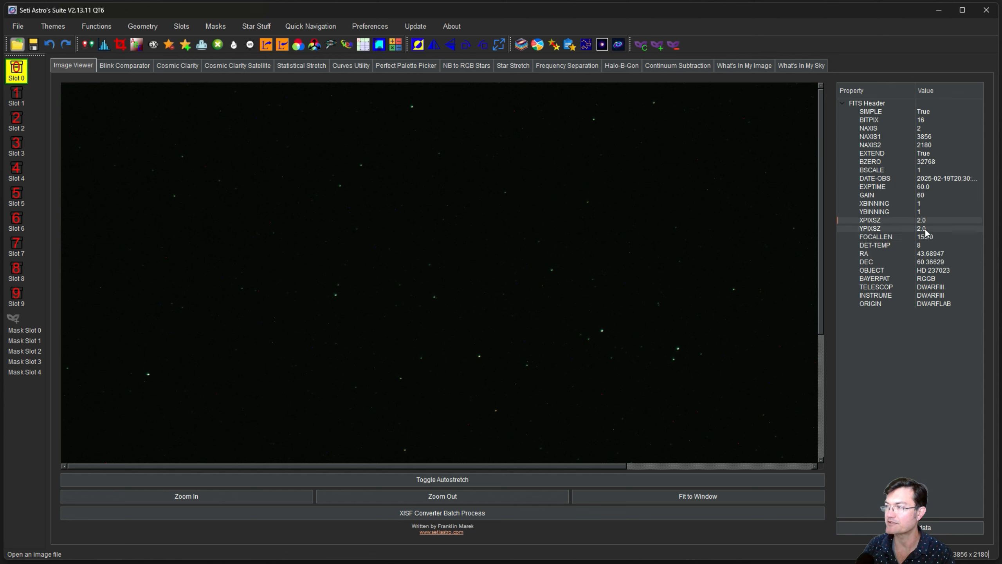
{"action": "left_click_drag", "start_coordinate": [543, 293], "coordinate": [558, 284]}
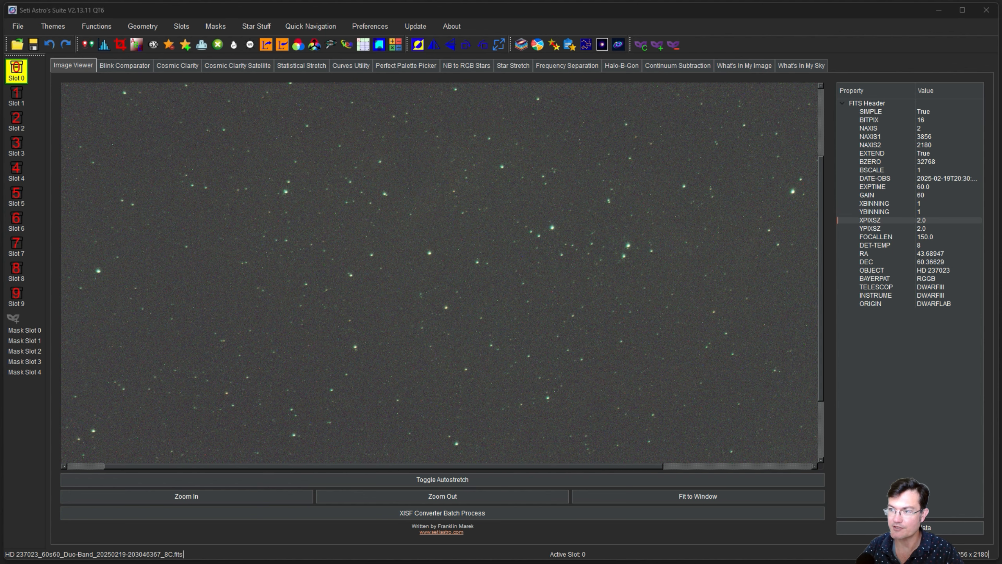
{"action": "mouse_move", "coordinate": [485, 331]}
{"action": "left_mouse_down"}
{"action": "mouse_move", "coordinate": [421, 284]}
{"action": "mouse_move", "coordinate": [447, 385]}
{"action": "mouse_move", "coordinate": [519, 366]}
{"action": "mouse_move", "coordinate": [544, 318]}
{"action": "mouse_move", "coordinate": [523, 289]}
{"action": "mouse_move", "coordinate": [499, 294]}
{"action": "mouse_move", "coordinate": [485, 315]}
{"action": "left_mouse_up"}
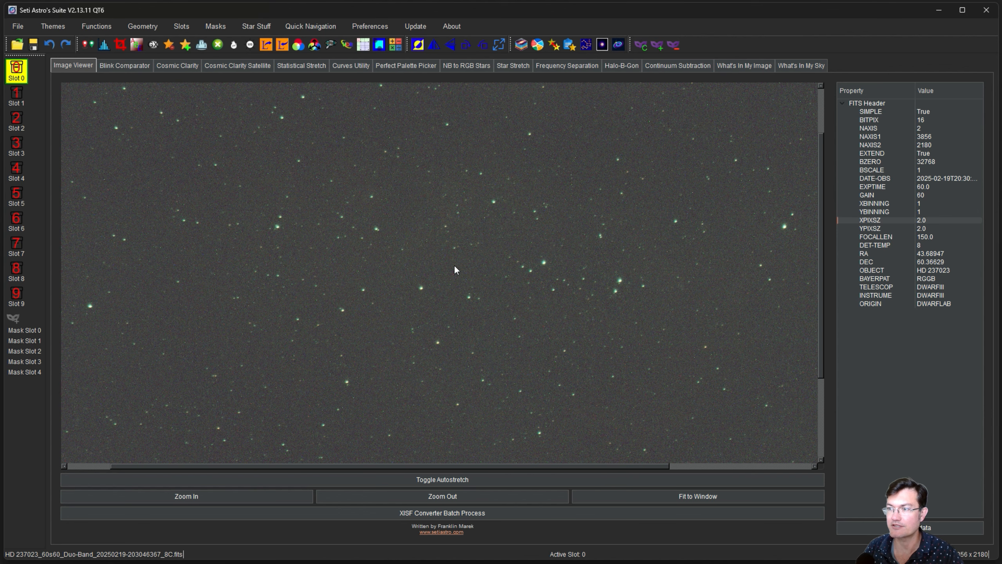
{"action": "left_click_drag", "start_coordinate": [454, 265], "coordinate": [439, 241]}
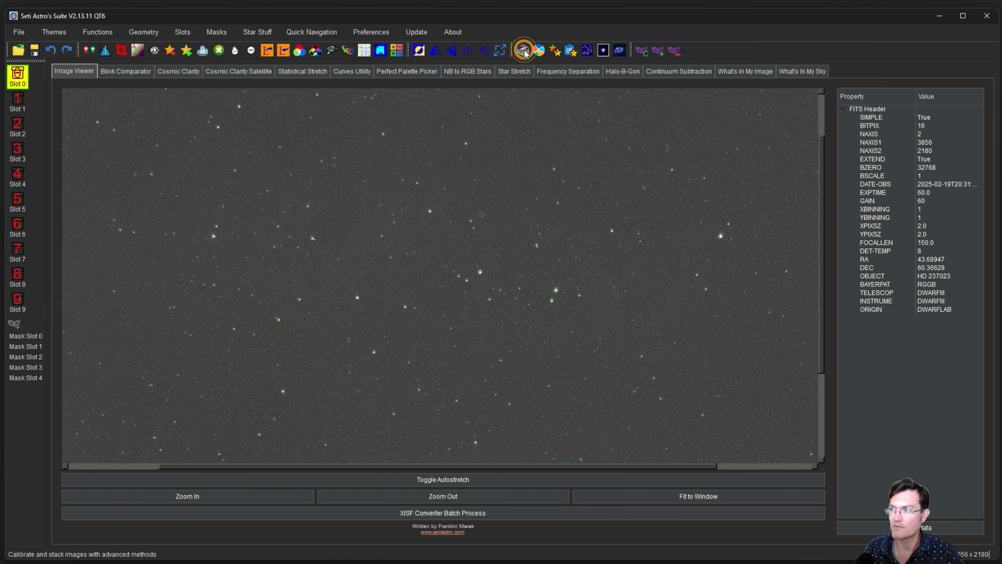
In the Stacking Suite, set the stacking output directory.
{"action": "left_click", "coordinate": [523, 50]}
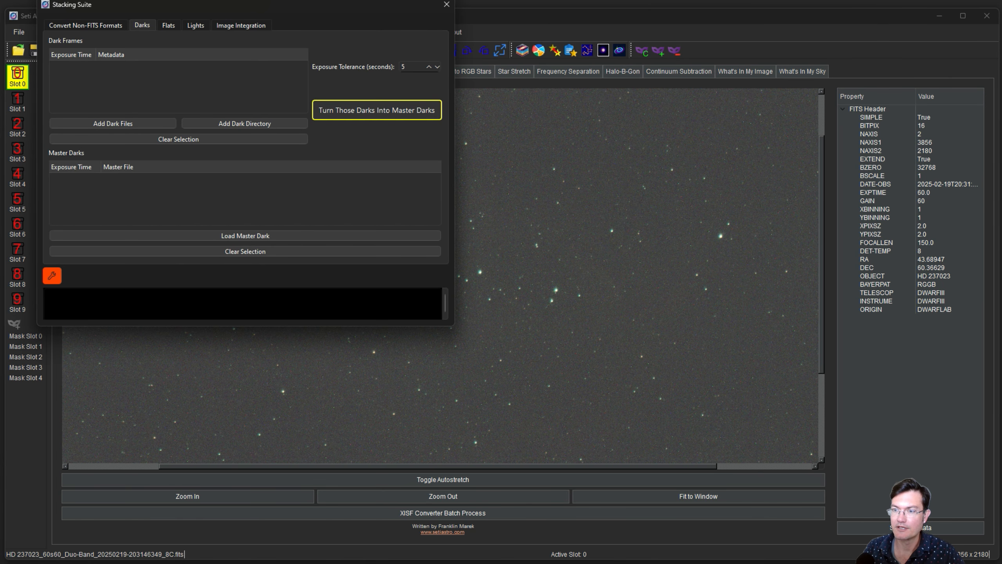
{"action": "left_click", "coordinate": [54, 277]}
{"action": "left_click", "coordinate": [313, 86]}
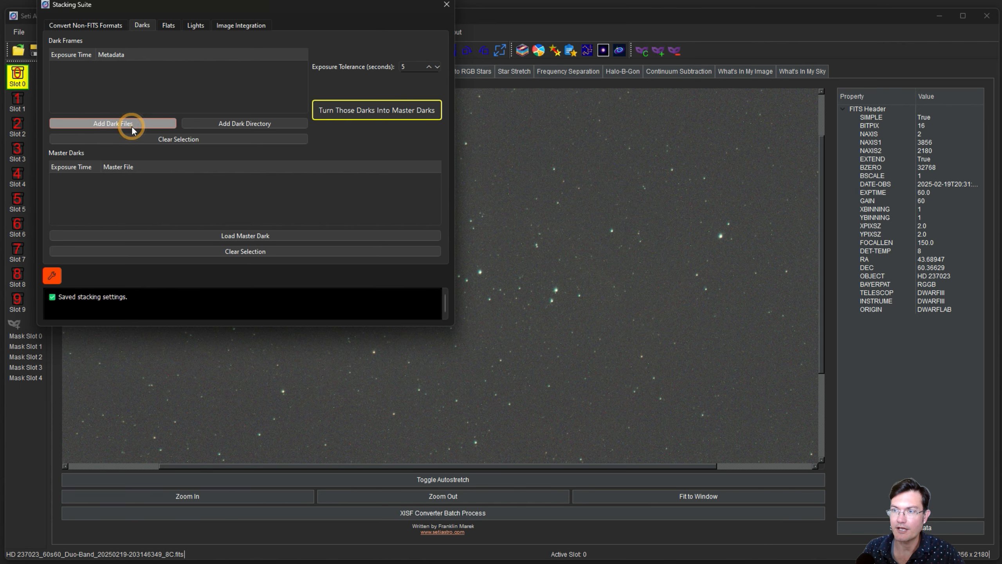
Add the first directory of dark frames.
{"action": "left_click", "coordinate": [132, 126]}
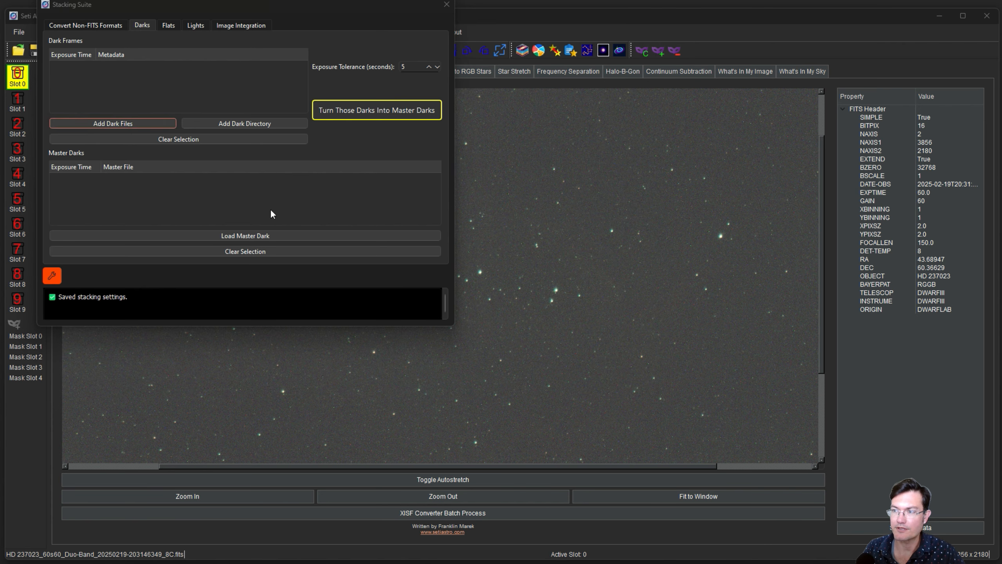
{"action": "left_click", "coordinate": [101, 43]}
{"action": "left_click", "coordinate": [627, 369]}
{"action": "left_click", "coordinate": [245, 124]}
{"action": "left_click", "coordinate": [101, 42]}
{"action": "left_click", "coordinate": [234, 155]}
{"action": "left_click", "coordinate": [575, 369]}
Add the 02-23, 02-03 and 03-06 dark-frame folders.
{"action": "left_click", "coordinate": [234, 124]}
{"action": "left_click", "coordinate": [304, 43]}
{"action": "left_click", "coordinate": [209, 142]}
{"action": "left_click", "coordinate": [571, 368]}
{"action": "left_click", "coordinate": [237, 124]}
{"action": "left_click", "coordinate": [304, 43]}
{"action": "left_click", "coordinate": [213, 126]}
{"action": "left_click", "coordinate": [570, 368]}
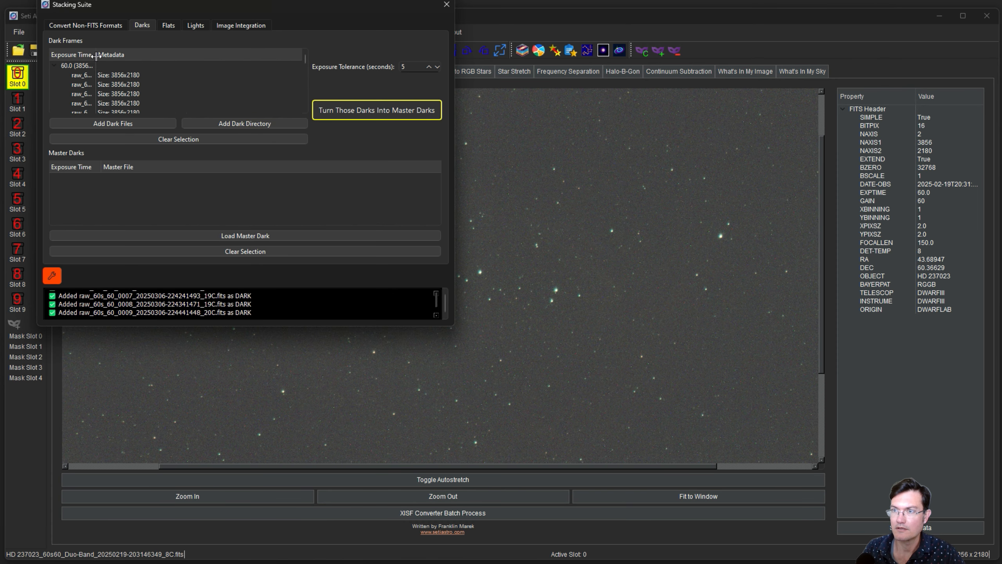
Combine the 45 darks into MasterDark_60s_3856x2180.fit and move to the Lights page.
{"action": "left_click", "coordinate": [364, 112]}
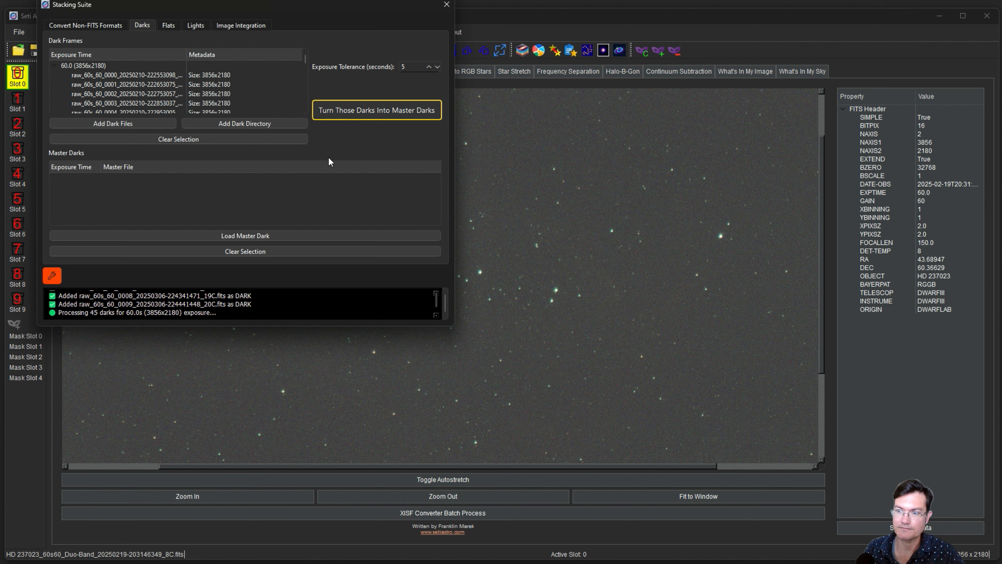
{"action": "left_click", "coordinate": [50, 177]}
{"action": "left_click", "coordinate": [92, 188]}
{"action": "left_click", "coordinate": [196, 24]}
{"action": "left_click", "coordinate": [149, 169]}
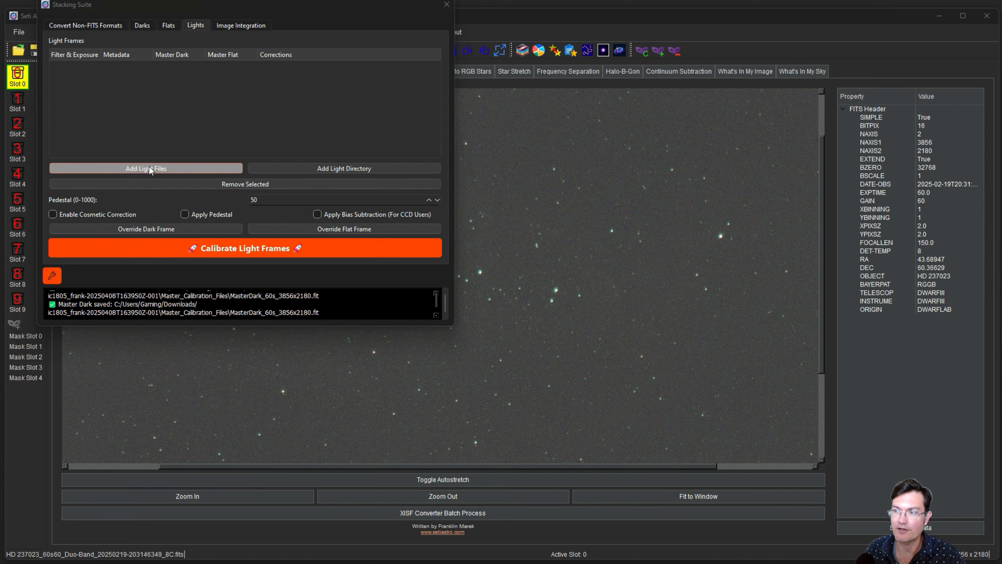
Add every light frame from the night1 folder.
{"action": "left_click", "coordinate": [262, 42]}
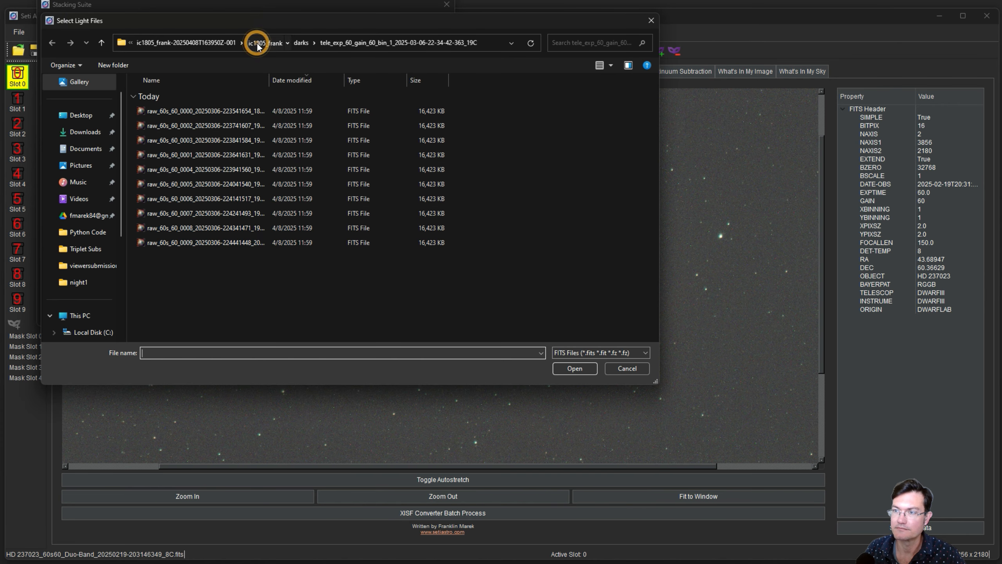
{"action": "double_click", "coordinate": [158, 124]}
{"action": "left_click", "coordinate": [185, 181]}
{"action": "key", "text": "ctrl+a"}
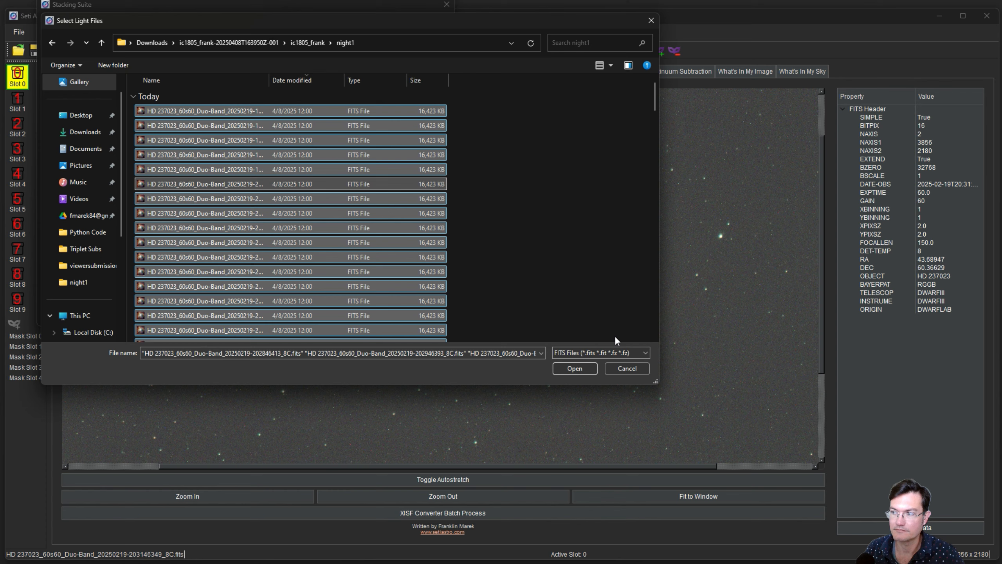
{"action": "left_click", "coordinate": [574, 368]}
Add all night2 lights, enable cosmetic correction, and calibrate the 306 lights with the master dark.
{"action": "left_click", "coordinate": [202, 168]}
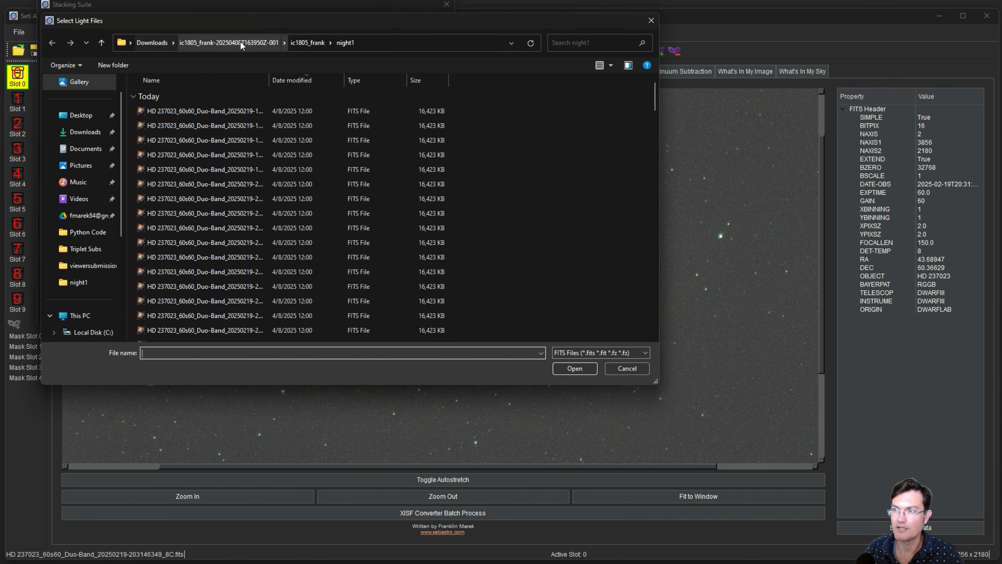
{"action": "left_click", "coordinate": [302, 43]}
{"action": "double_click", "coordinate": [178, 112]}
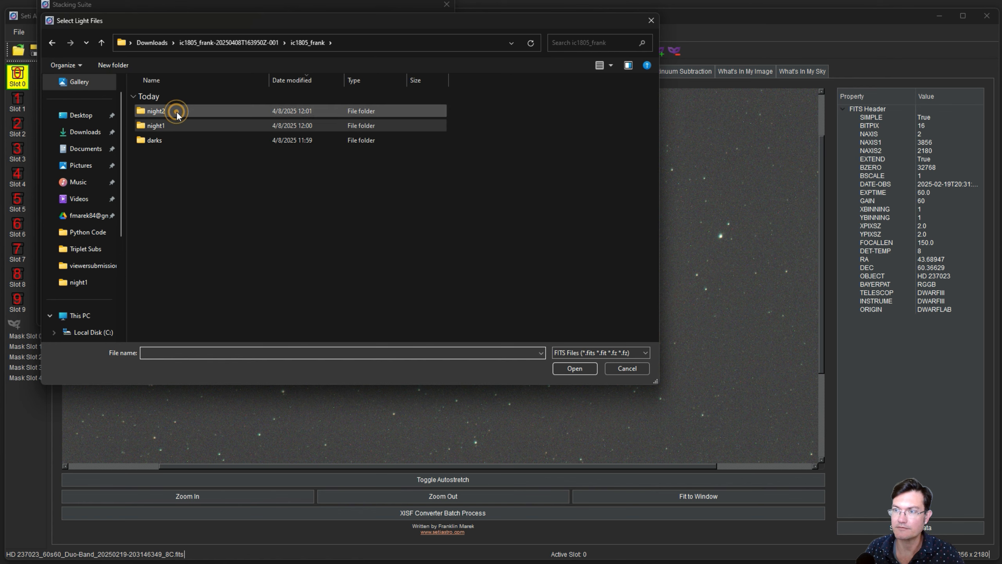
{"action": "left_click", "coordinate": [184, 155]}
{"action": "key", "text": "ctrl+a"}
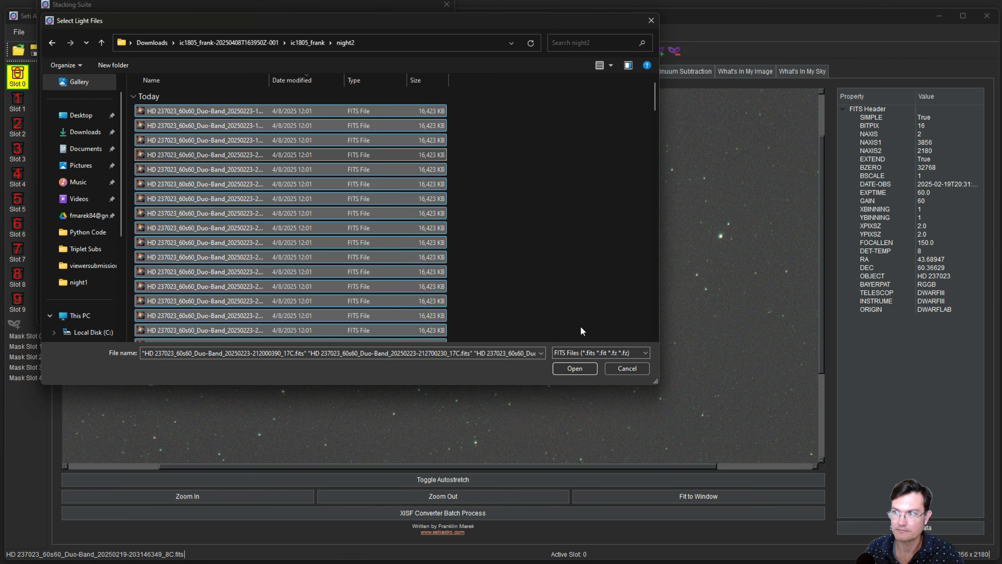
{"action": "left_click", "coordinate": [575, 368]}
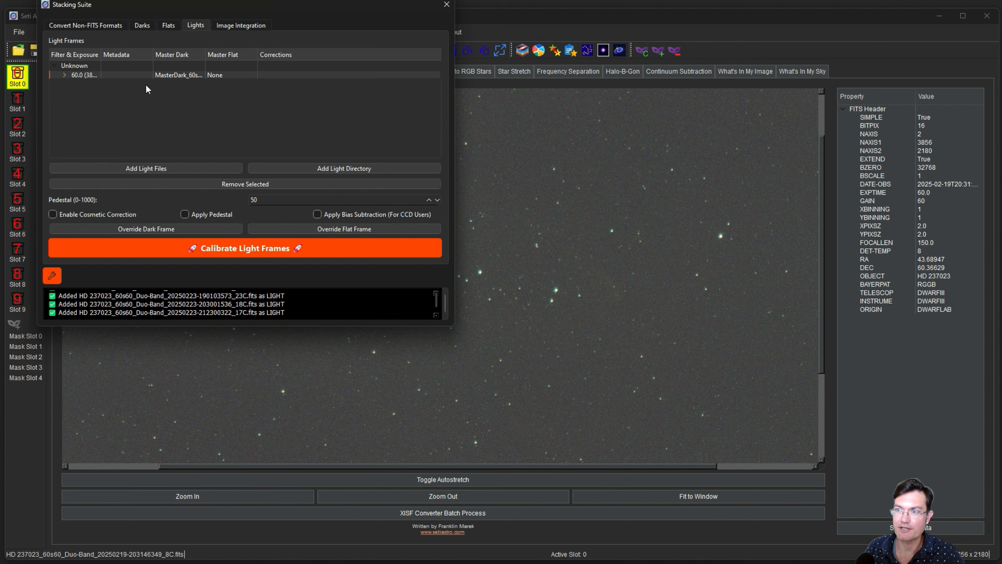
{"action": "left_click", "coordinate": [81, 215]}
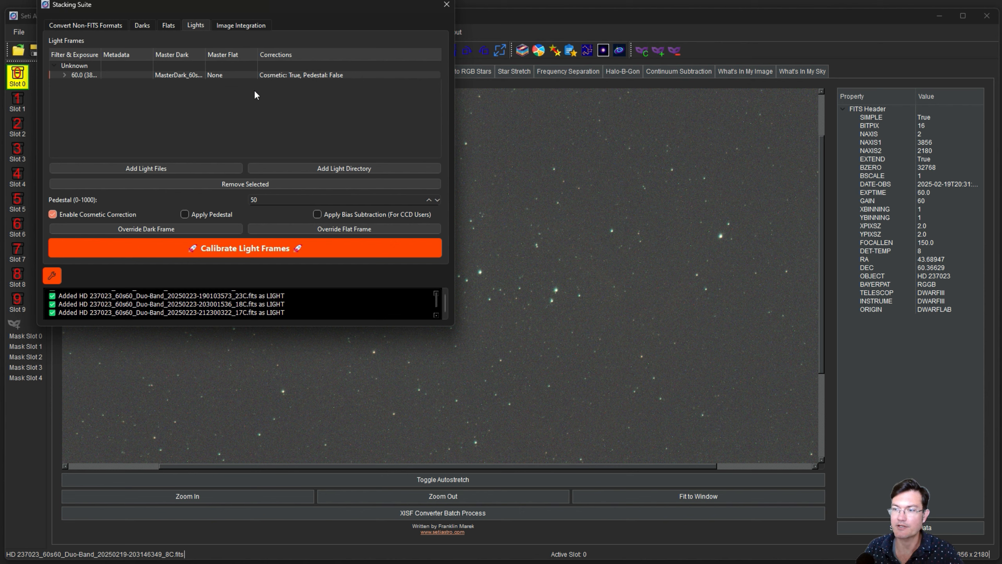
{"action": "left_click", "coordinate": [234, 249]}
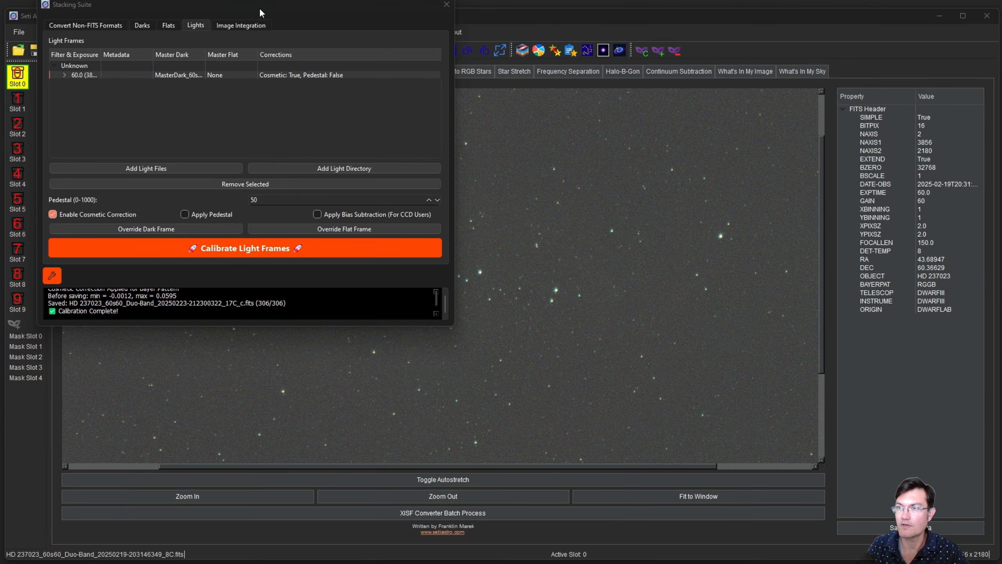
Enable 2x drizzle on the Image Integration page and start registering and integrating the 306 lights.
{"action": "left_click_drag", "start_coordinate": [261, 9], "coordinate": [326, 76]}
{"action": "left_click", "coordinate": [308, 94]}
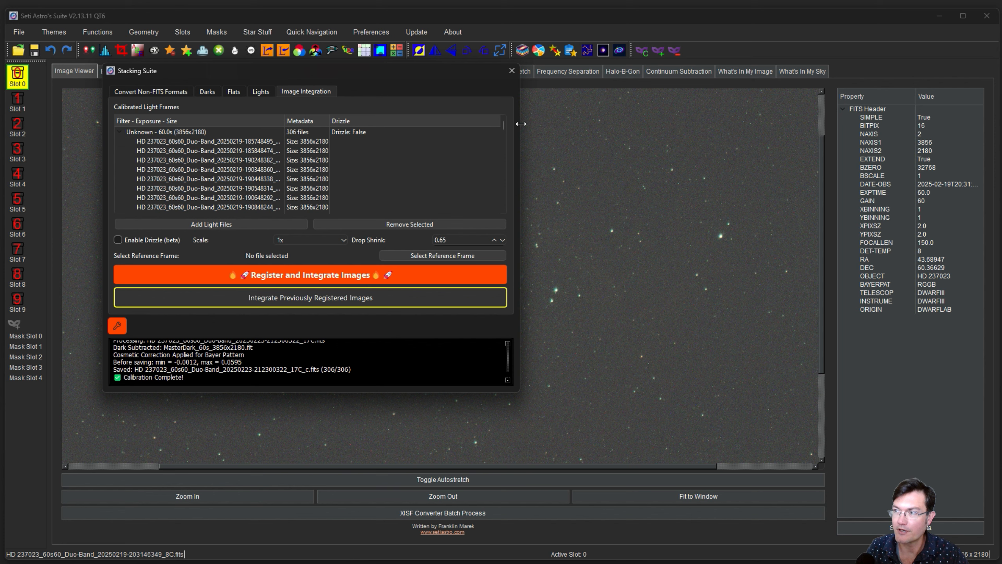
{"action": "scroll", "coordinate": [503, 124], "scroll_direction": "down", "scroll_amount": 10}
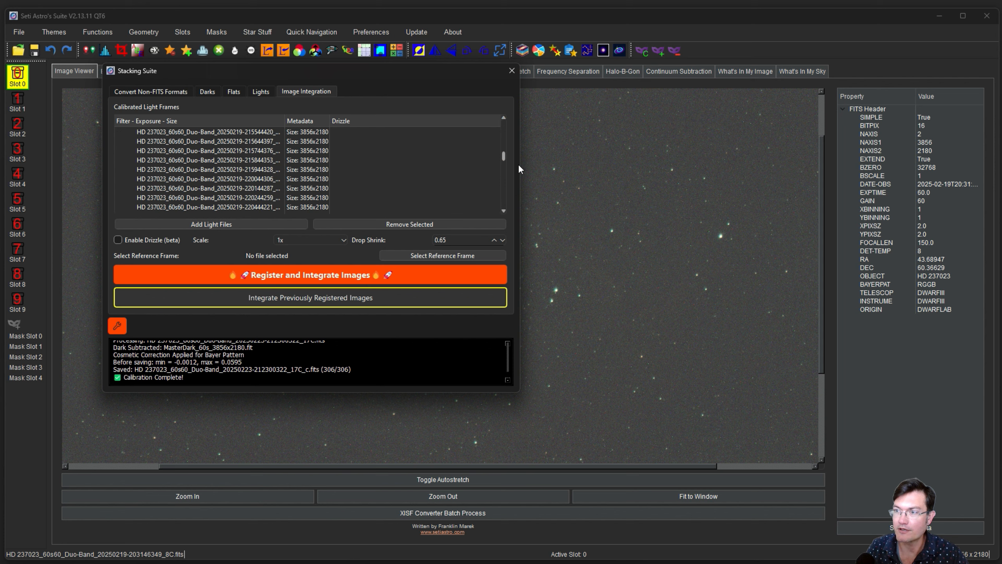
{"action": "scroll", "coordinate": [473, 132], "scroll_direction": "up", "scroll_amount": 10}
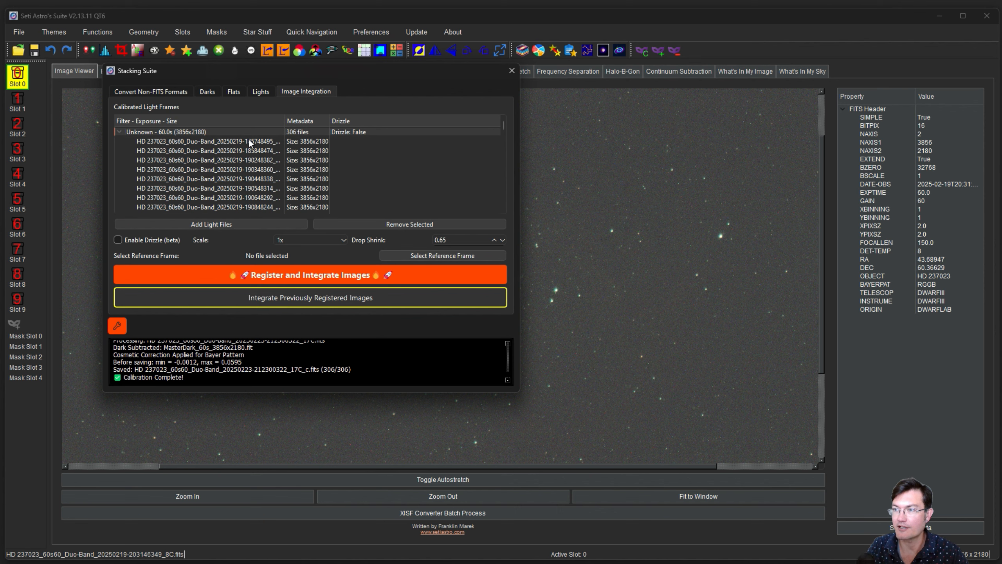
{"action": "left_click", "coordinate": [152, 240]}
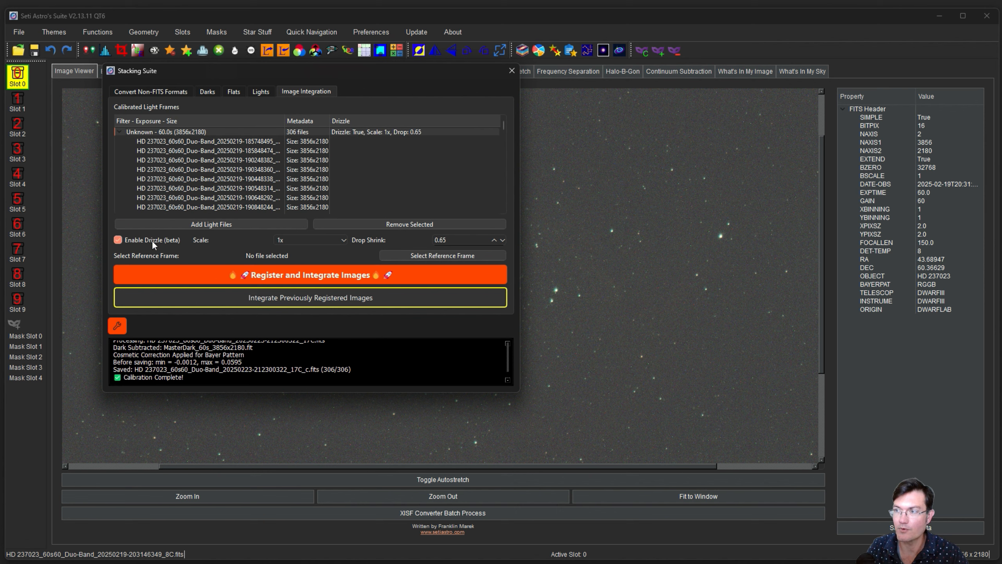
{"action": "left_click", "coordinate": [321, 239]}
{"action": "left_click", "coordinate": [306, 262]}
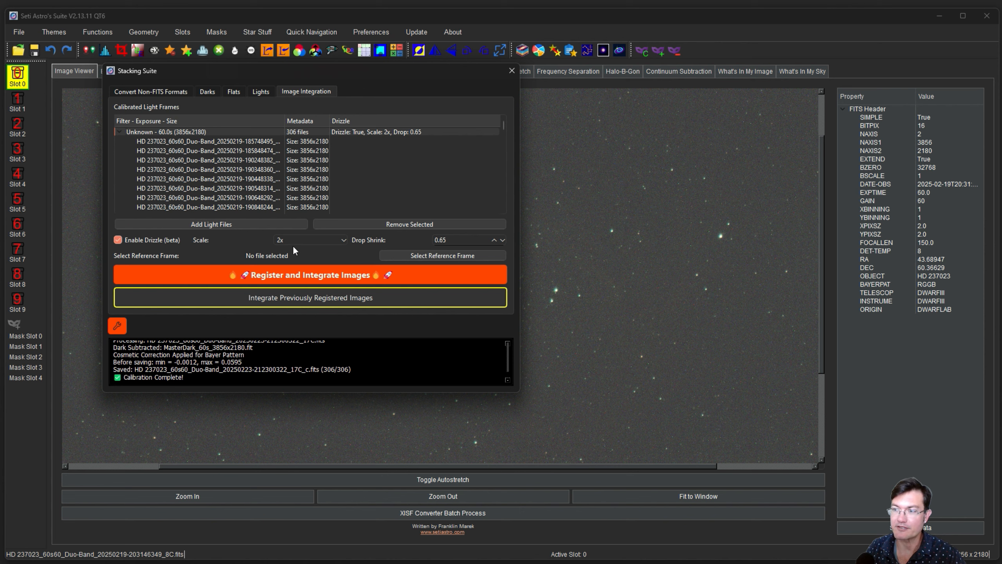
{"action": "left_click", "coordinate": [269, 277]}
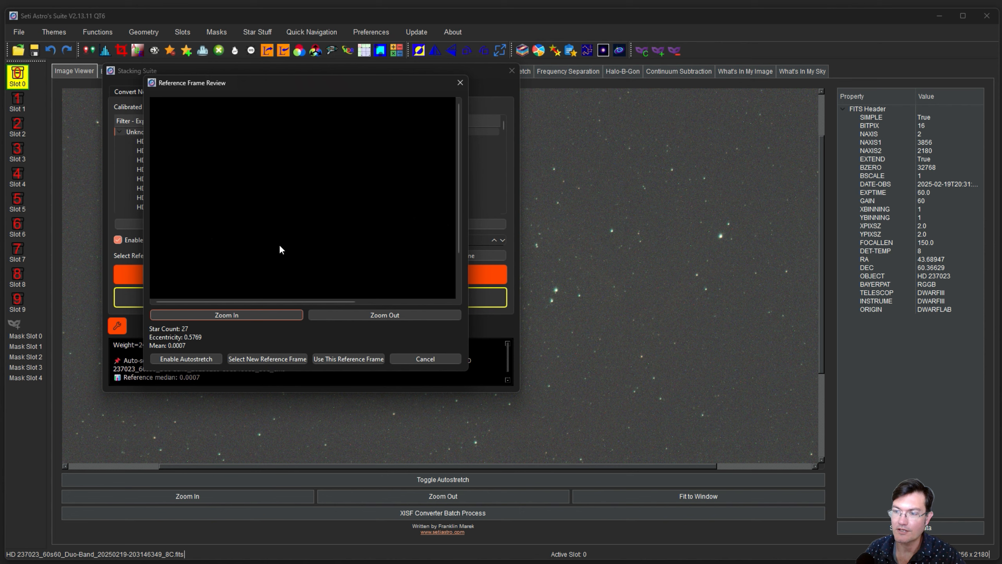
Autostretch and zoom into the 27-star reference frame, then accept it for drizzle integration.
{"action": "left_click", "coordinate": [170, 360]}
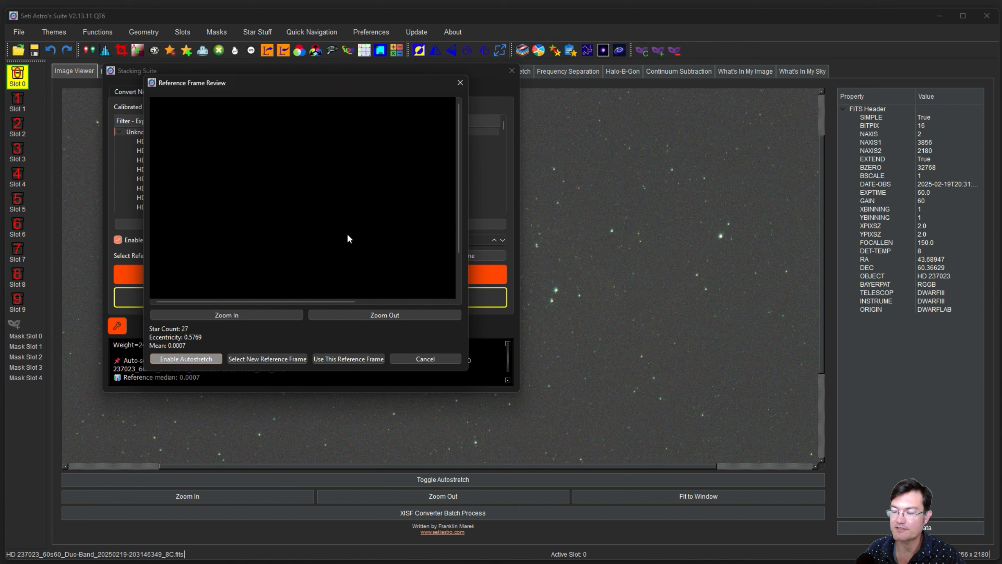
{"action": "left_click_drag", "start_coordinate": [371, 237], "coordinate": [296, 194]}
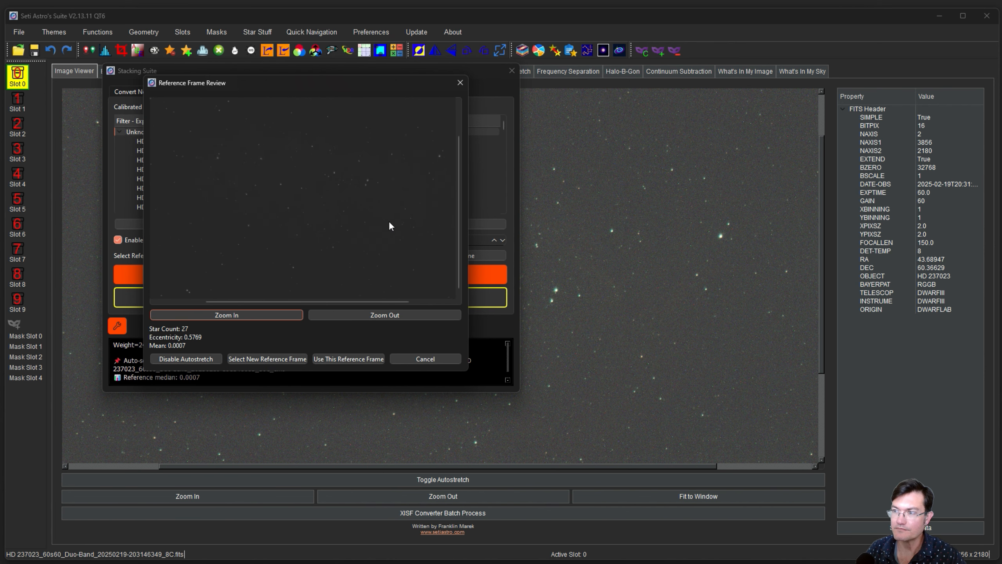
{"action": "left_click", "coordinate": [235, 315]}
{"action": "left_click", "coordinate": [235, 315]}
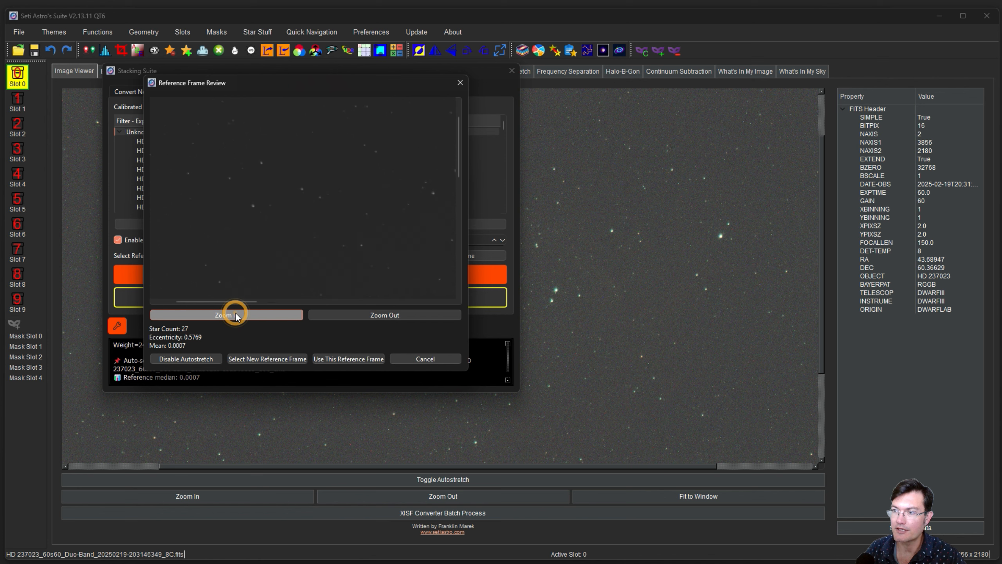
{"action": "left_click_drag", "start_coordinate": [405, 229], "coordinate": [243, 142]}
{"action": "left_click_drag", "start_coordinate": [391, 201], "coordinate": [255, 237]}
{"action": "left_click_drag", "start_coordinate": [297, 271], "coordinate": [415, 145]}
{"action": "left_click_drag", "start_coordinate": [292, 247], "coordinate": [373, 160]}
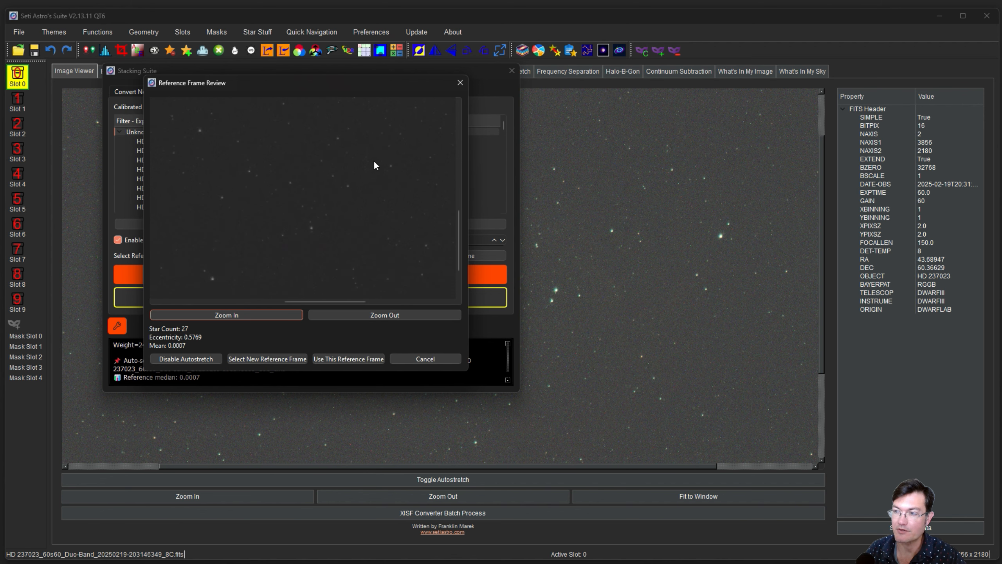
{"action": "left_click", "coordinate": [340, 359]}
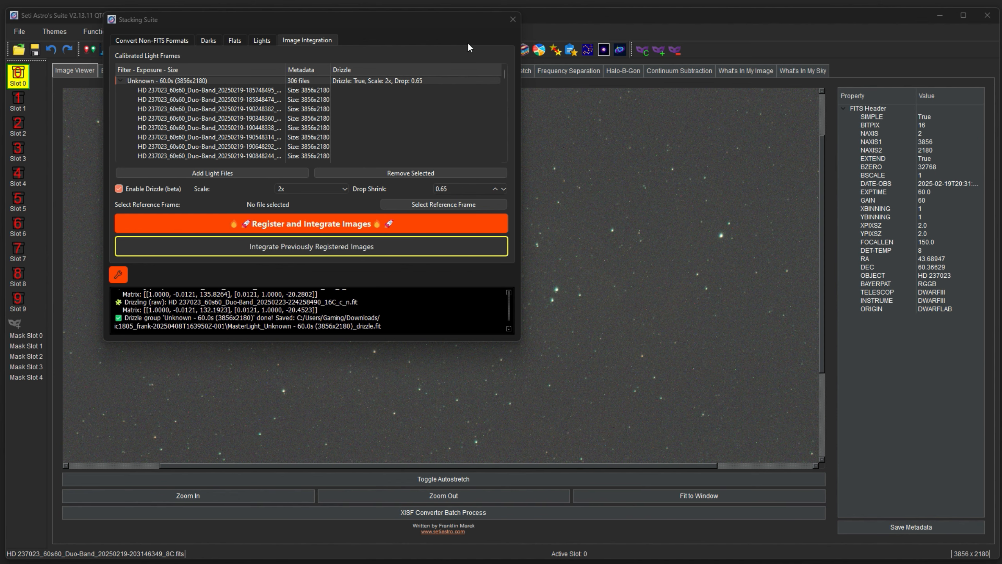
Close the stacking workspace and open the MasterLight 60.0s _drizzle.fit file.
{"action": "left_click", "coordinate": [513, 19]}
{"action": "key", "text": "ctrl+o"}
{"action": "left_click_drag", "start_coordinate": [268, 95], "coordinate": [314, 93]}
{"action": "left_click", "coordinate": [219, 137]}
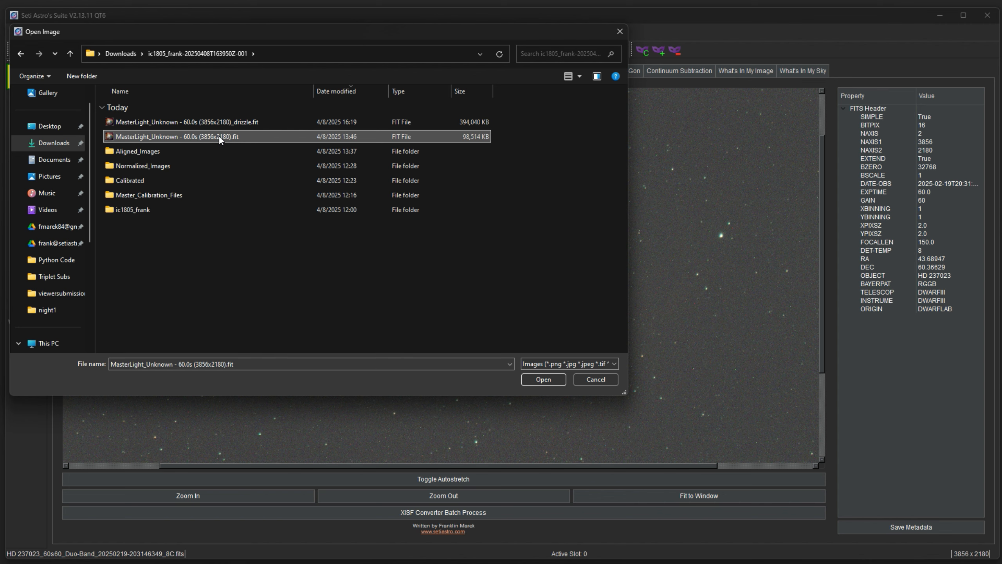
{"action": "left_click", "coordinate": [222, 122]}
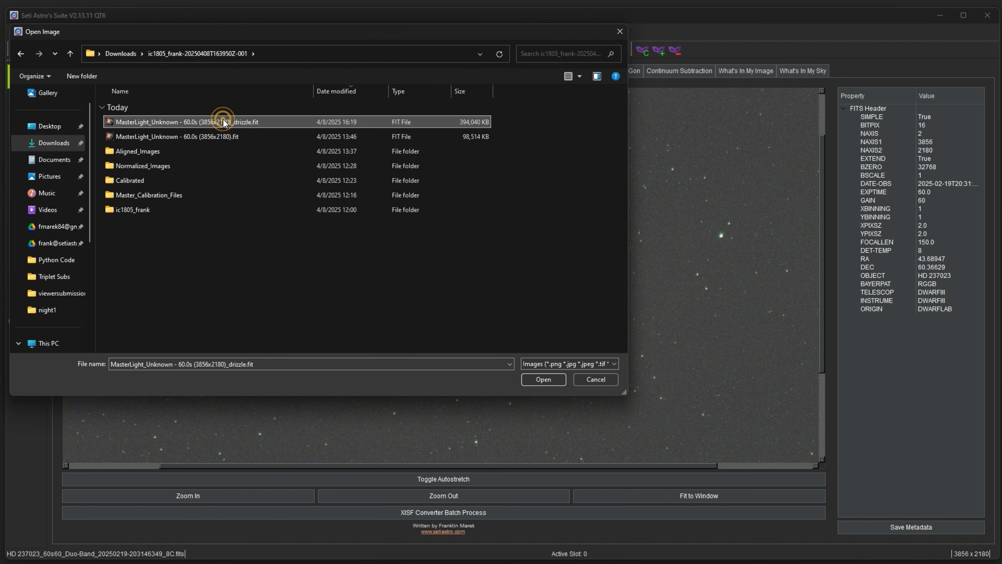
{"action": "double_click", "coordinate": [223, 121]}
Fit the 7712 x 4360 image, zoom in four steps to inspect the stars, and open the Crop Tool.
{"action": "left_click_drag", "start_coordinate": [607, 355], "coordinate": [464, 228]}
{"action": "left_click_drag", "start_coordinate": [561, 311], "coordinate": [500, 203]}
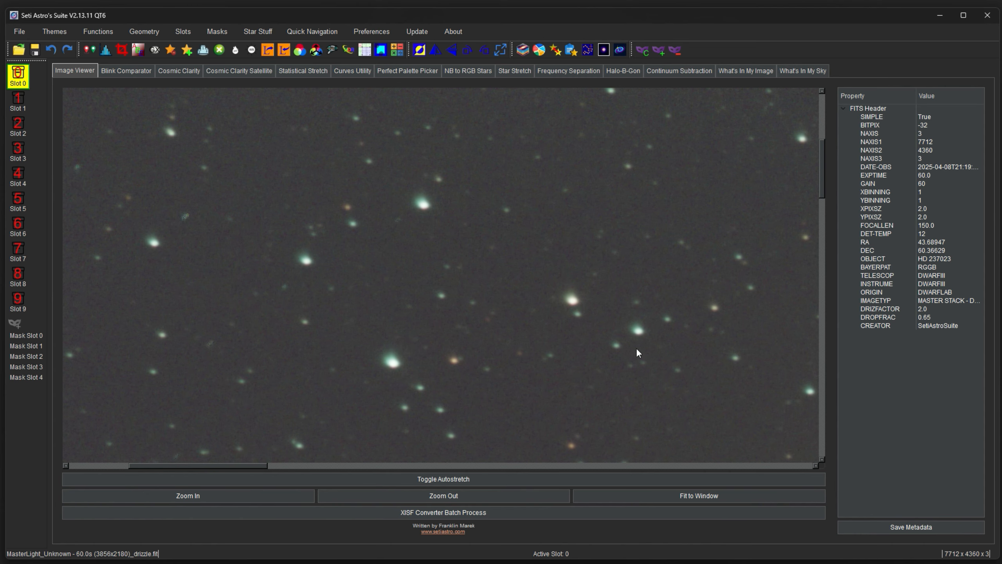
{"action": "left_click_drag", "start_coordinate": [604, 351], "coordinate": [453, 234]}
{"action": "left_click", "coordinate": [643, 497]}
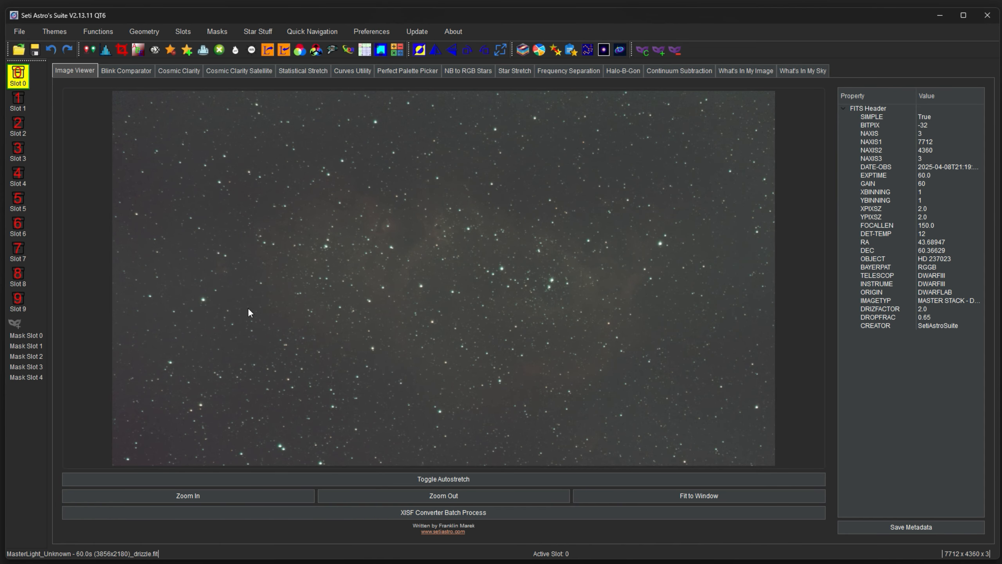
{"action": "left_click", "coordinate": [271, 500]}
{"action": "left_click", "coordinate": [271, 500]}
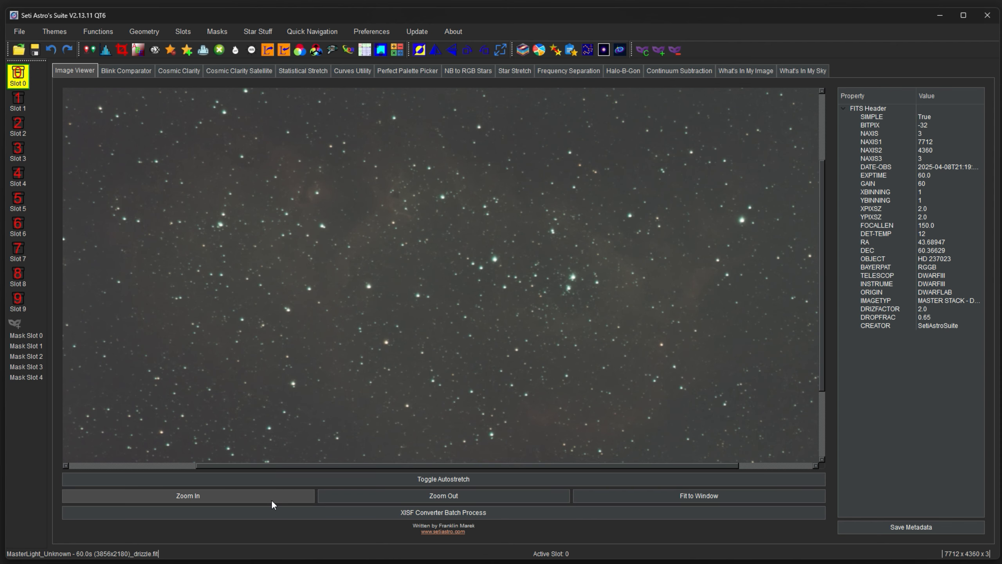
{"action": "left_click", "coordinate": [271, 500]}
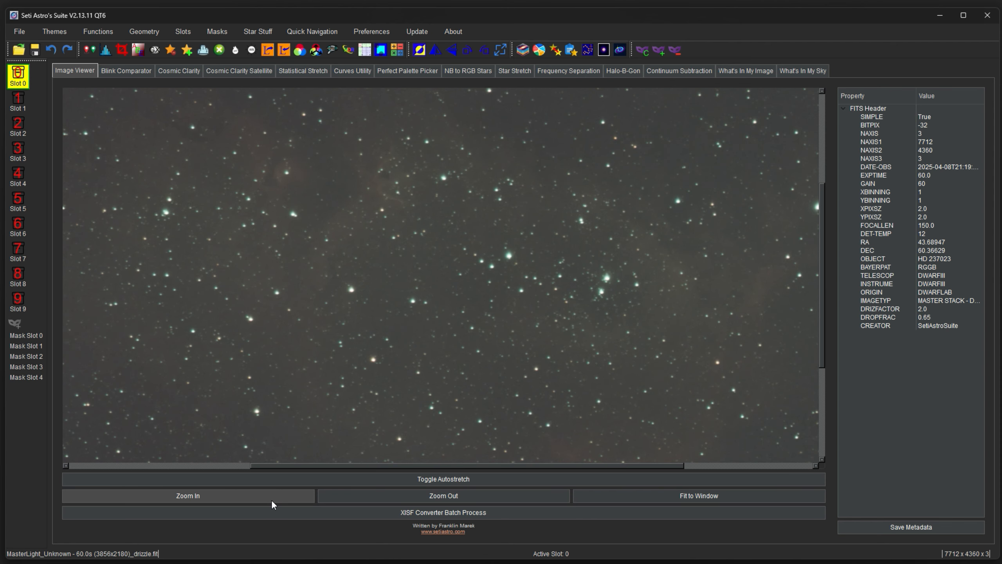
{"action": "left_click", "coordinate": [271, 500]}
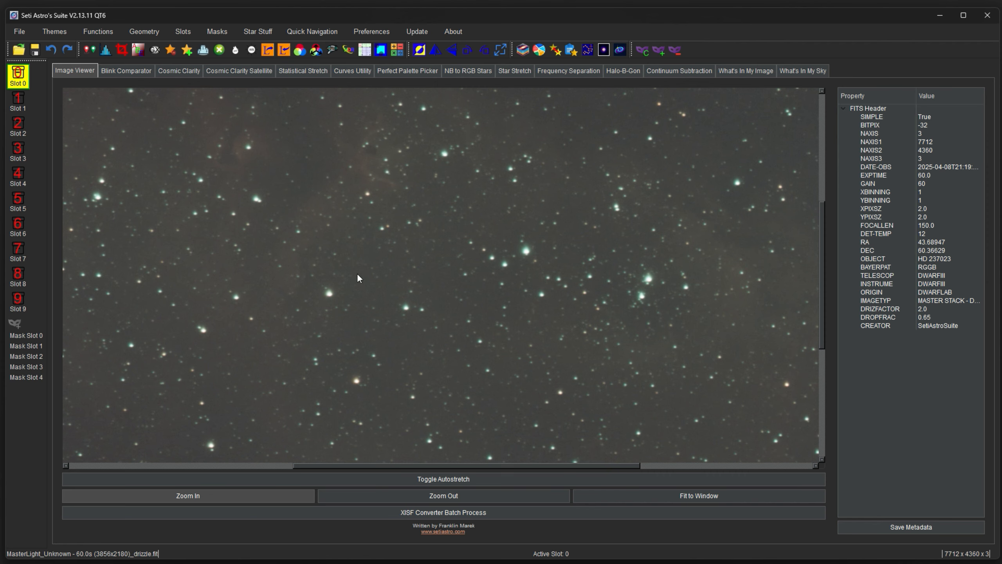
{"action": "left_click_drag", "start_coordinate": [678, 363], "coordinate": [430, 219]}
{"action": "left_click_drag", "start_coordinate": [695, 378], "coordinate": [507, 229]}
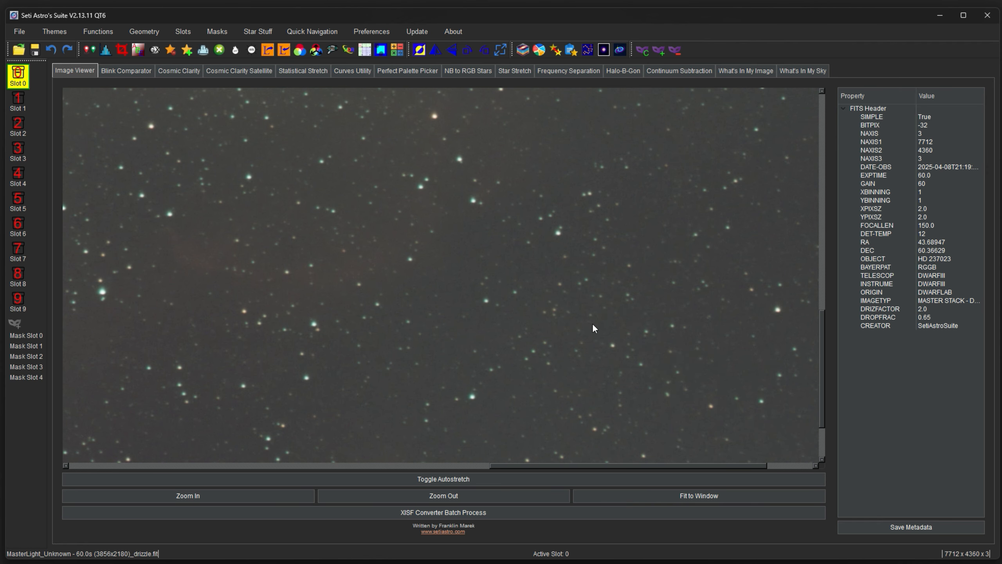
{"action": "left_click_drag", "start_coordinate": [594, 326], "coordinate": [516, 239]}
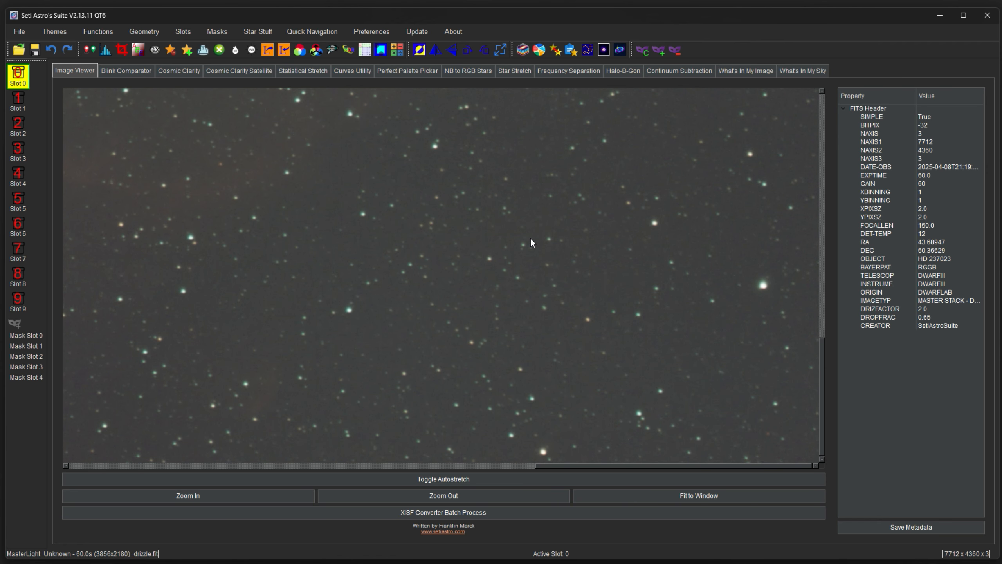
{"action": "left_click_drag", "start_coordinate": [507, 251], "coordinate": [700, 335]}
{"action": "left_click_drag", "start_coordinate": [443, 253], "coordinate": [330, 190]}
{"action": "left_click_drag", "start_coordinate": [548, 293], "coordinate": [599, 368]}
{"action": "left_click_drag", "start_coordinate": [354, 239], "coordinate": [416, 273]}
{"action": "left_click_drag", "start_coordinate": [353, 240], "coordinate": [416, 272]}
{"action": "left_click_drag", "start_coordinate": [342, 213], "coordinate": [430, 291]}
{"action": "left_click_drag", "start_coordinate": [359, 241], "coordinate": [501, 311]}
{"action": "left_click_drag", "start_coordinate": [618, 320], "coordinate": [460, 171]}
{"action": "left_click_drag", "start_coordinate": [619, 300], "coordinate": [467, 273]}
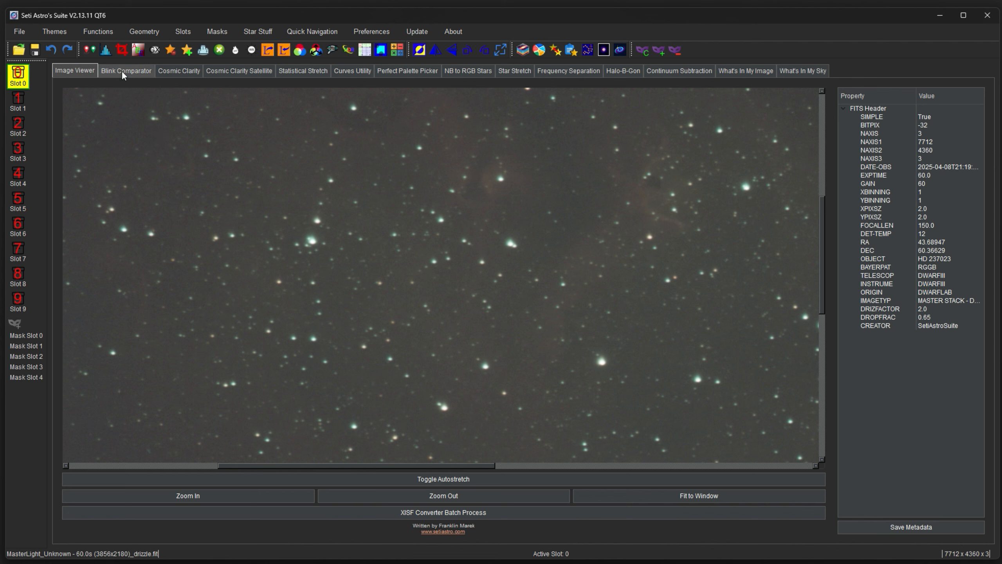
{"action": "left_click", "coordinate": [121, 50]}
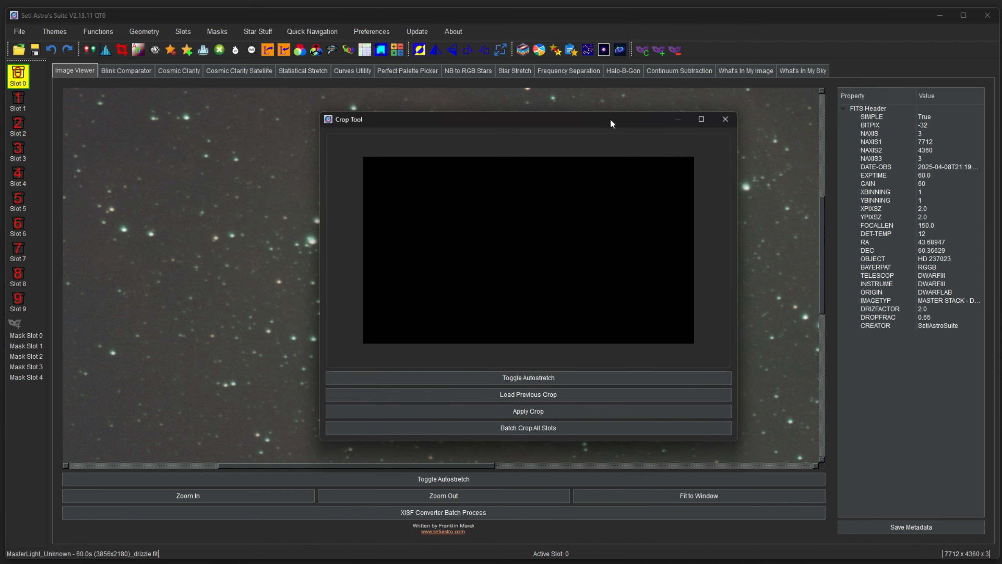
Crop inside the ragged stacking edges to 6962 x 3925 and look over the cropped star field.
{"action": "left_click_drag", "start_coordinate": [348, 157], "coordinate": [712, 363]}
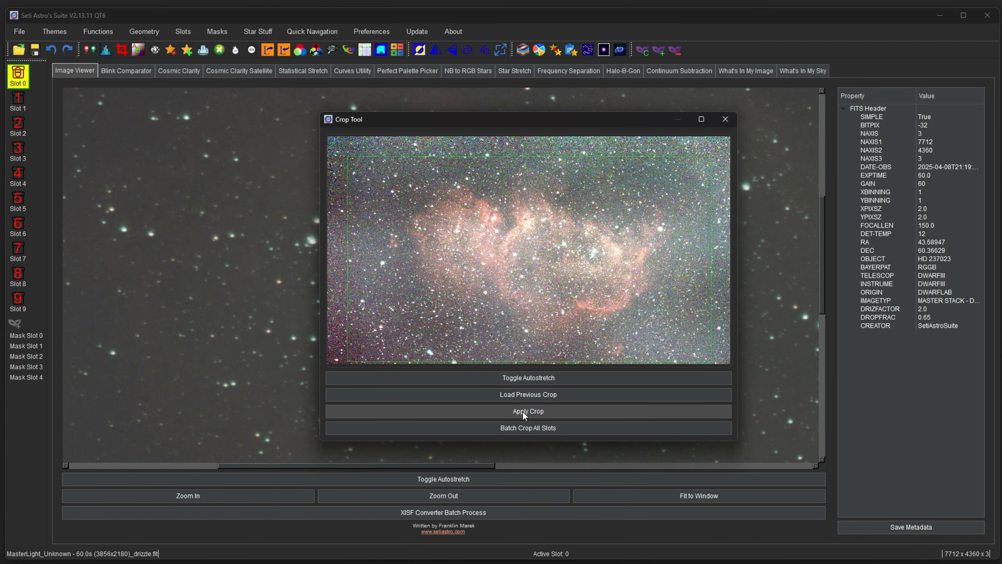
{"action": "left_click", "coordinate": [523, 413]}
{"action": "left_click", "coordinate": [538, 298]}
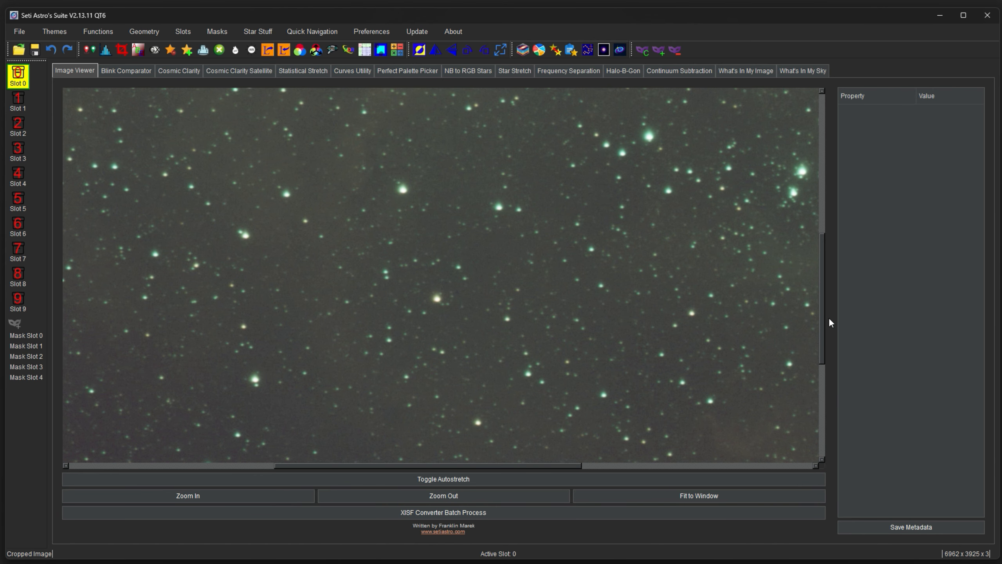
{"action": "left_click_drag", "start_coordinate": [830, 318], "coordinate": [906, 320]}
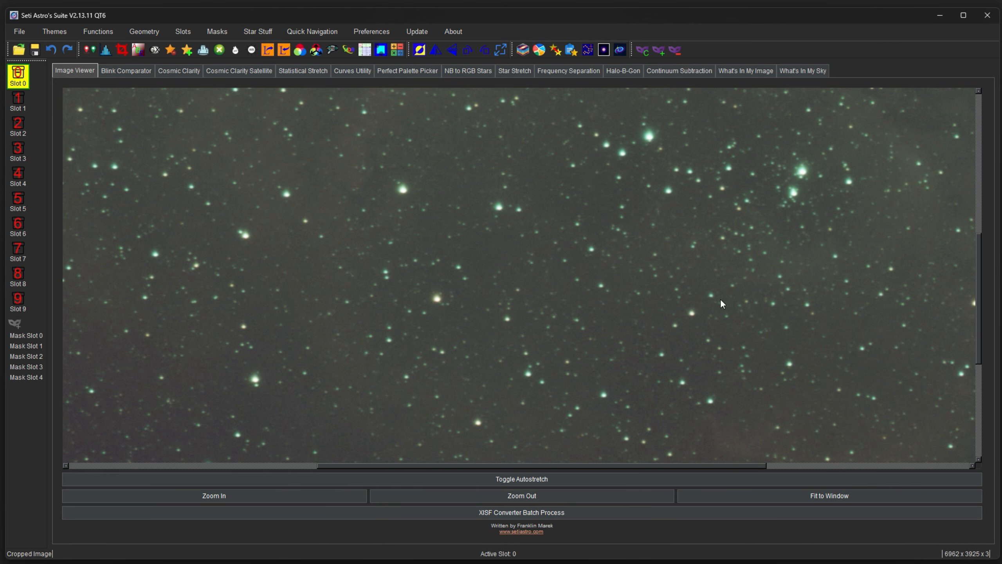
{"action": "left_click_drag", "start_coordinate": [577, 324], "coordinate": [502, 301]}
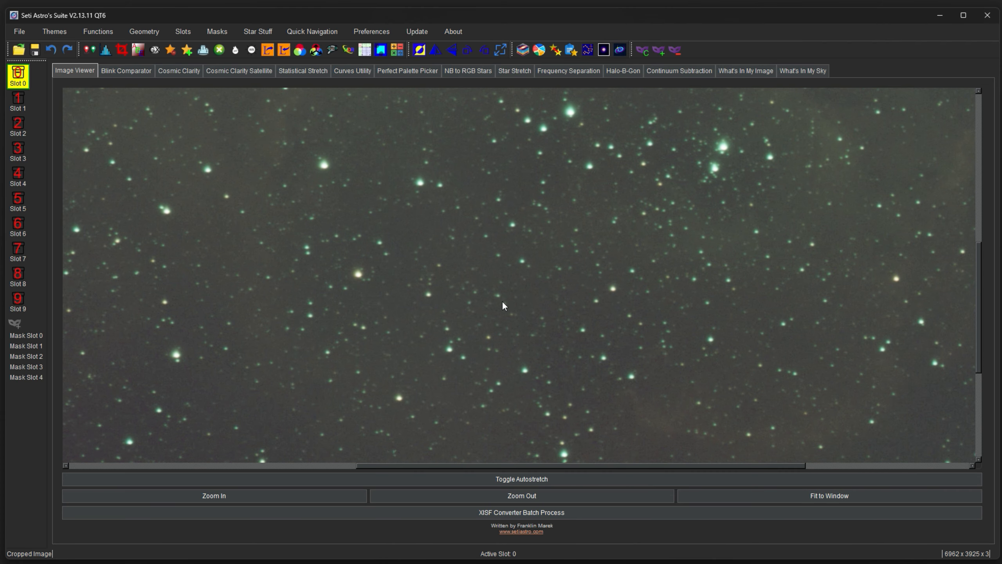
{"action": "left_click_drag", "start_coordinate": [985, 258], "coordinate": [985, 298]}
{"action": "left_click_drag", "start_coordinate": [516, 256], "coordinate": [484, 257]}
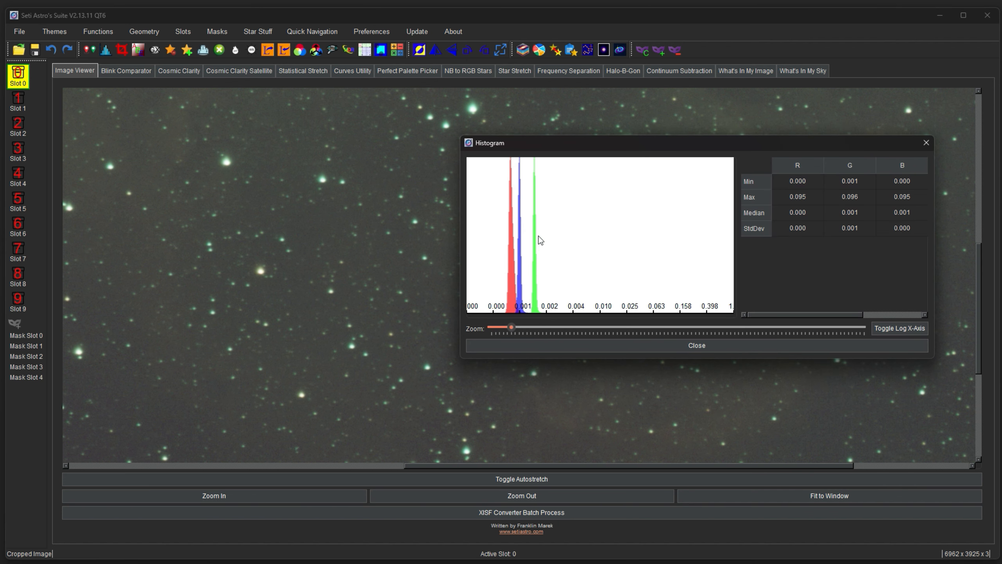
Run Pedestal Remover so every channel's minimum and median drop to 0.000.
{"action": "left_click", "coordinate": [204, 50]}
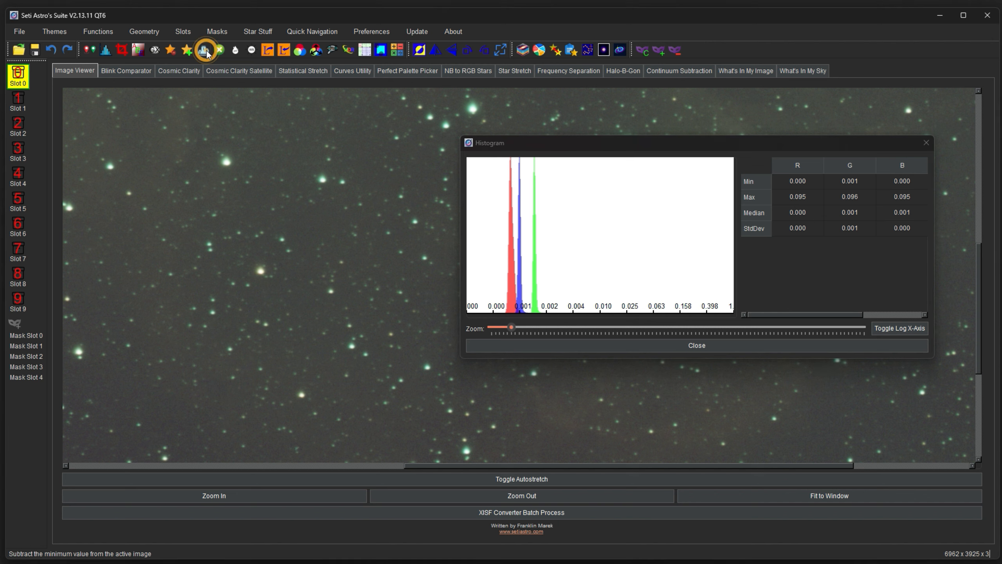
{"action": "left_click", "coordinate": [544, 299]}
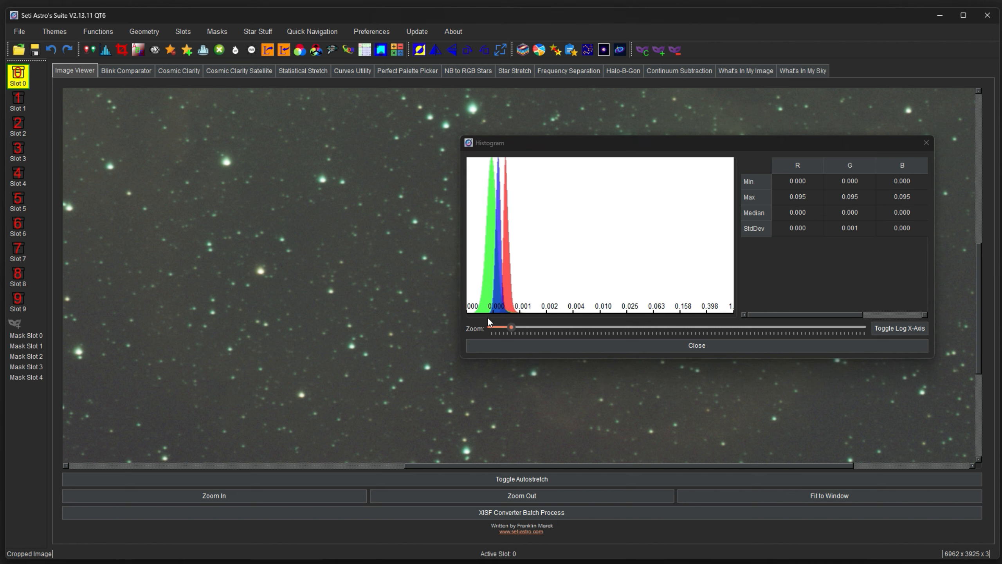
Open Gradient Removal with an autostretched preview, setting 200 sample points and 0.4 RBF smoothness.
{"action": "left_click", "coordinate": [929, 146]}
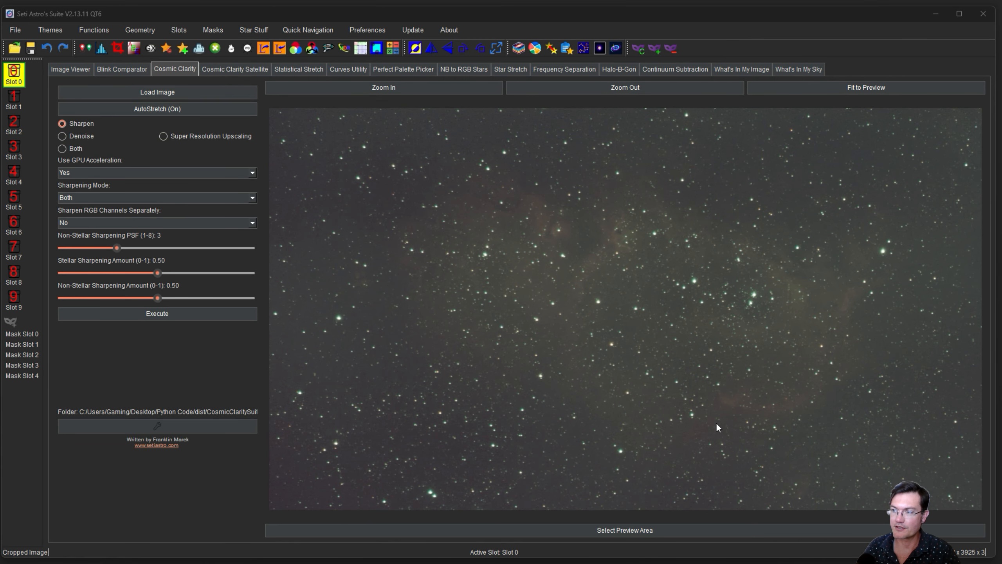
{"action": "left_click", "coordinate": [138, 50]}
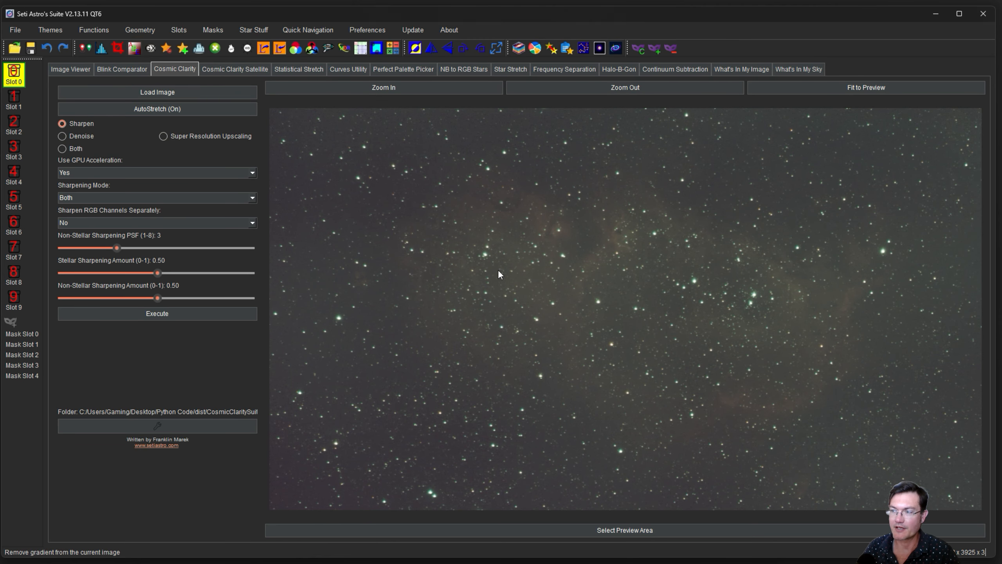
{"action": "left_click", "coordinate": [637, 231]}
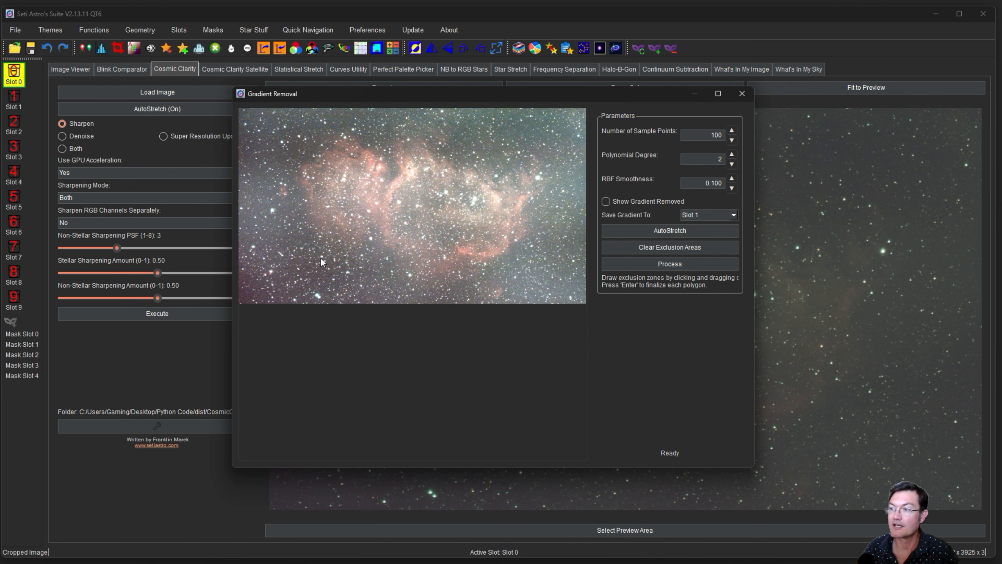
{"action": "double_click", "coordinate": [712, 135]}
{"action": "type", "text": "200"}
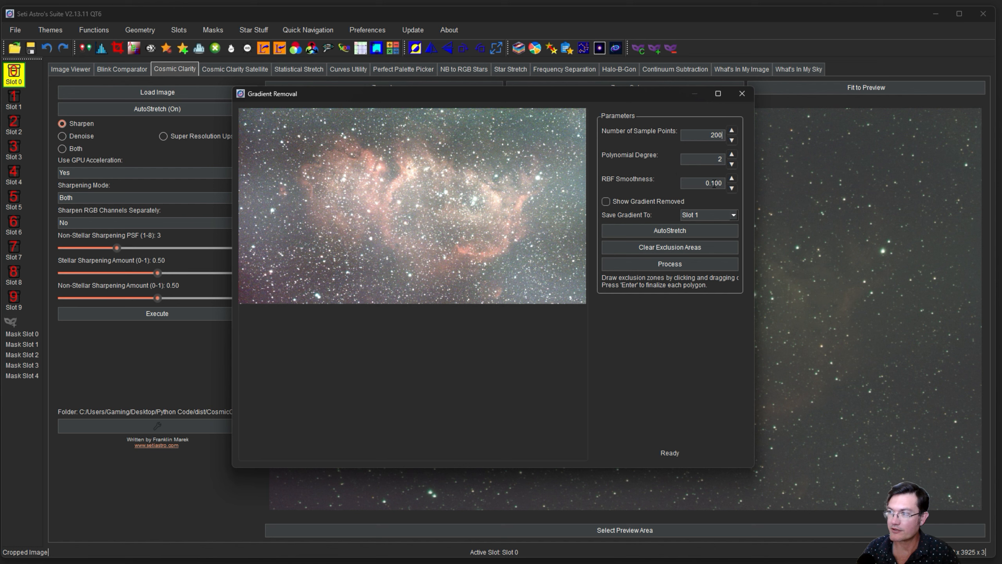
{"action": "left_click_drag", "start_coordinate": [711, 183], "coordinate": [720, 183]}
{"action": "type", "text": "40"}
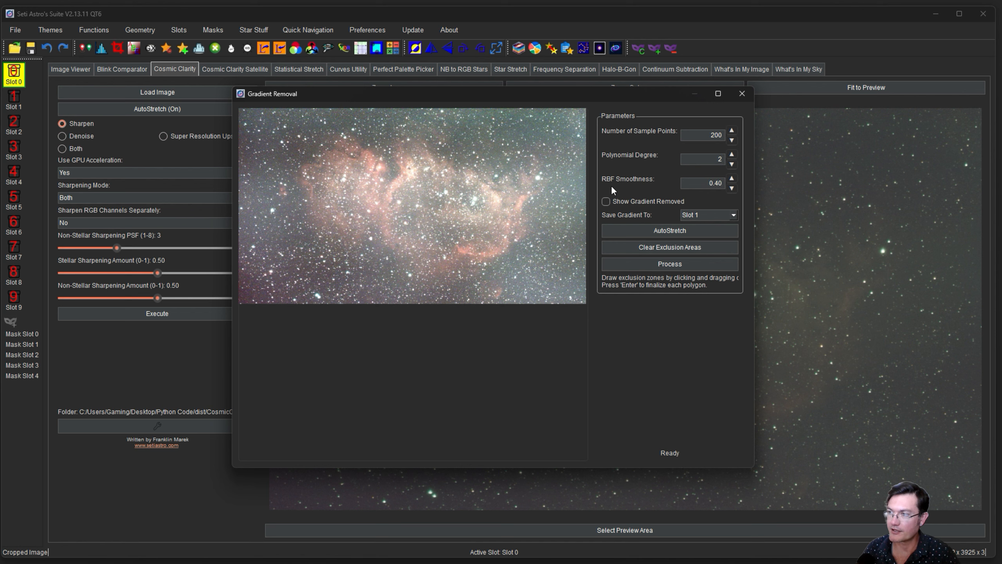
Exclude the nebula and a small left patch with polygons, then run the gradient removal.
{"action": "left_click_drag", "start_coordinate": [351, 250], "coordinate": [385, 246]}
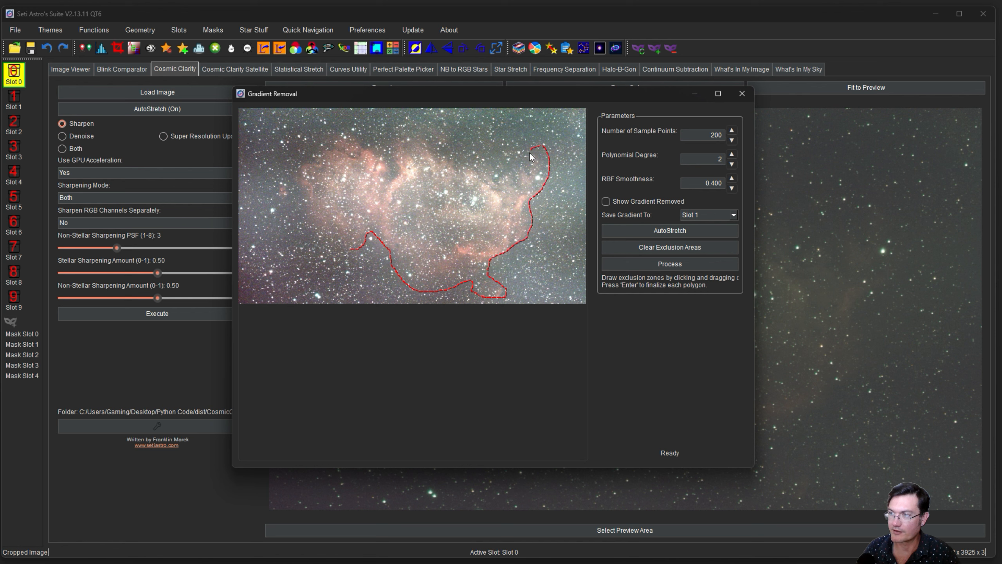
{"action": "mouse_move", "coordinate": [515, 177]}
{"action": "left_mouse_down"}
{"action": "mouse_move", "coordinate": [424, 126]}
{"action": "mouse_move", "coordinate": [395, 139]}
{"action": "mouse_move", "coordinate": [398, 163]}
{"action": "left_mouse_up"}
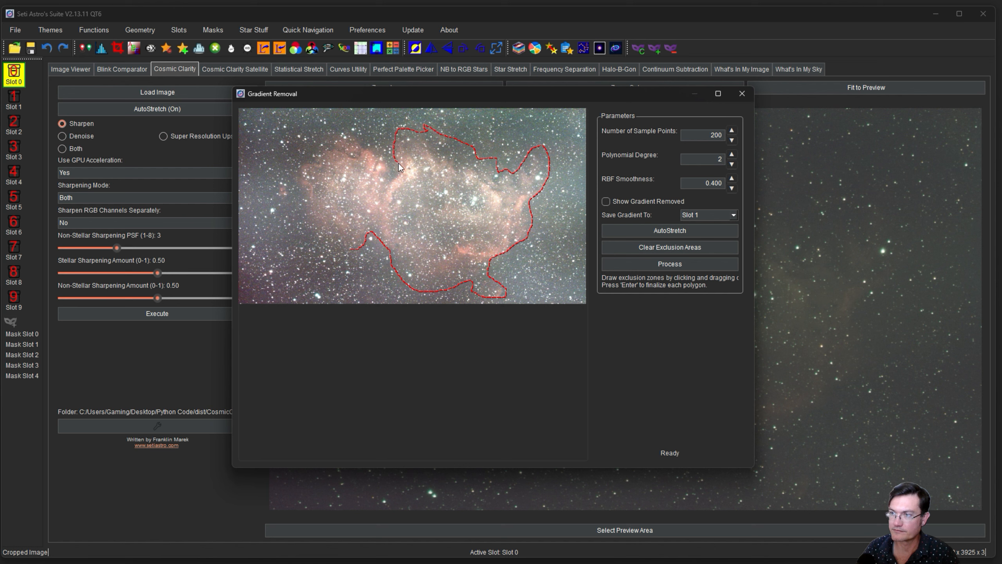
{"action": "left_click_drag", "start_coordinate": [343, 248], "coordinate": [350, 249]}
{"action": "left_click_drag", "start_coordinate": [283, 179], "coordinate": [282, 180]}
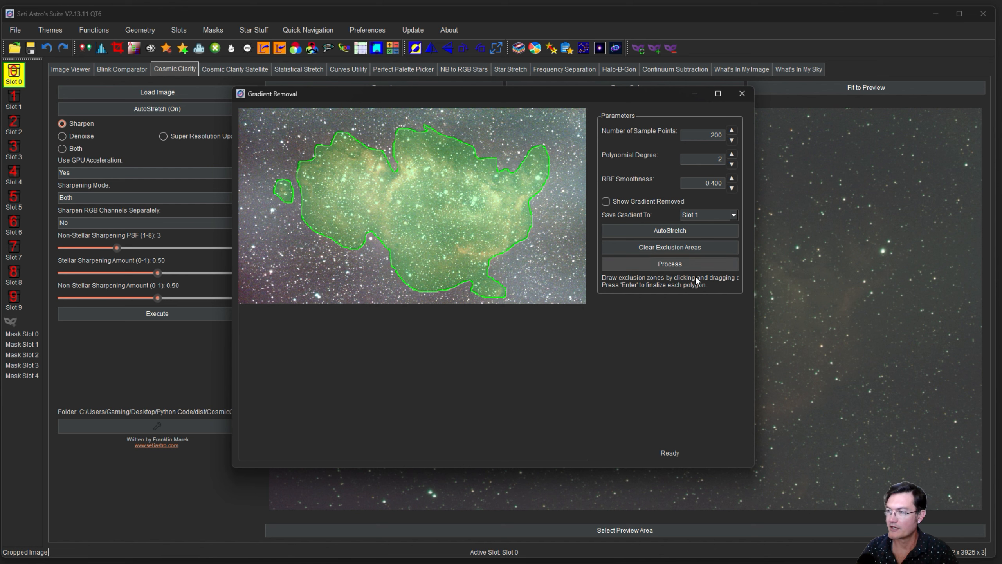
{"action": "left_click", "coordinate": [671, 263]}
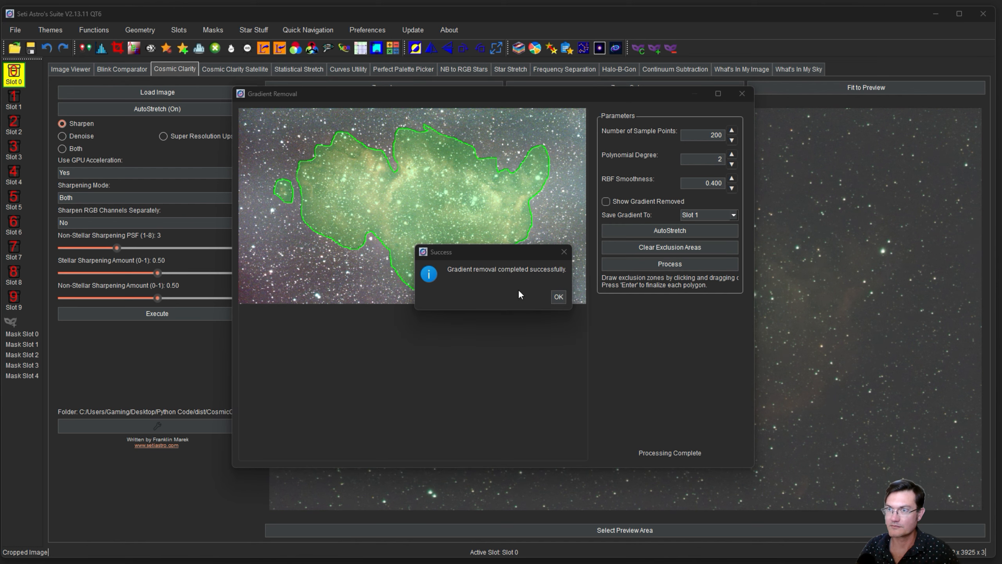
{"action": "left_click", "coordinate": [558, 297]}
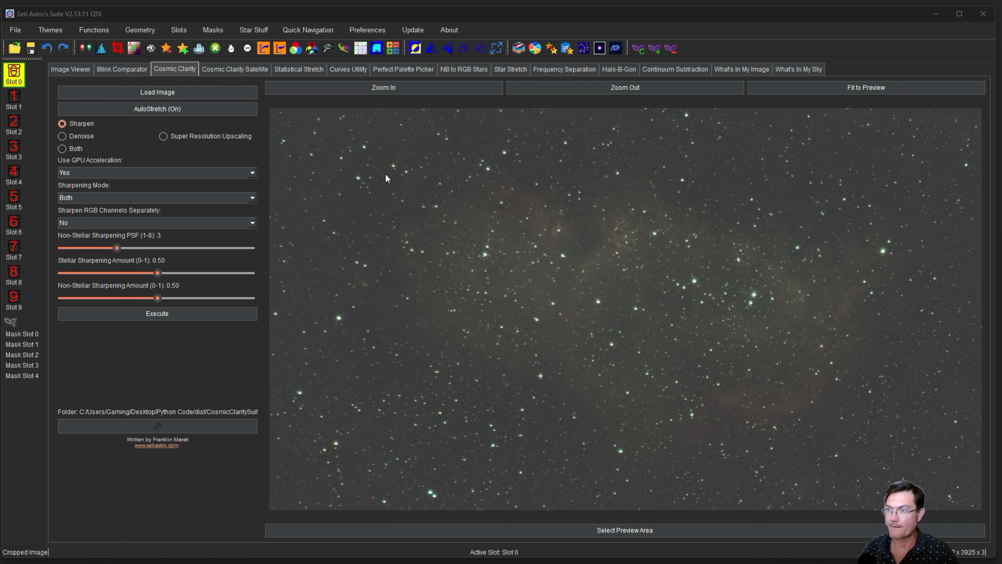
Apply star-based white balance with a 4.38 detection threshold and view the before/after colour-ratio plots.
{"action": "left_click", "coordinate": [248, 49]}
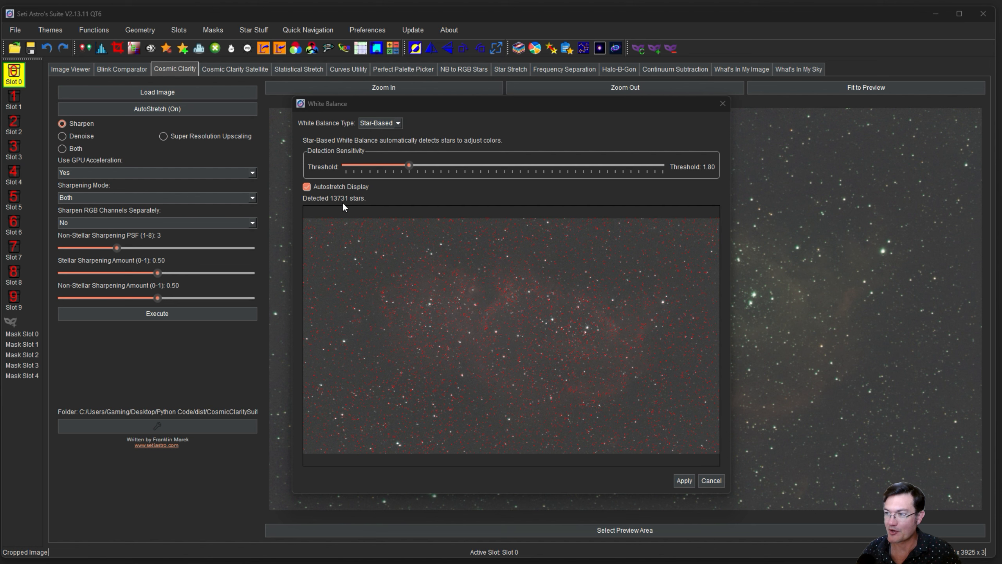
{"action": "left_click", "coordinate": [614, 168]}
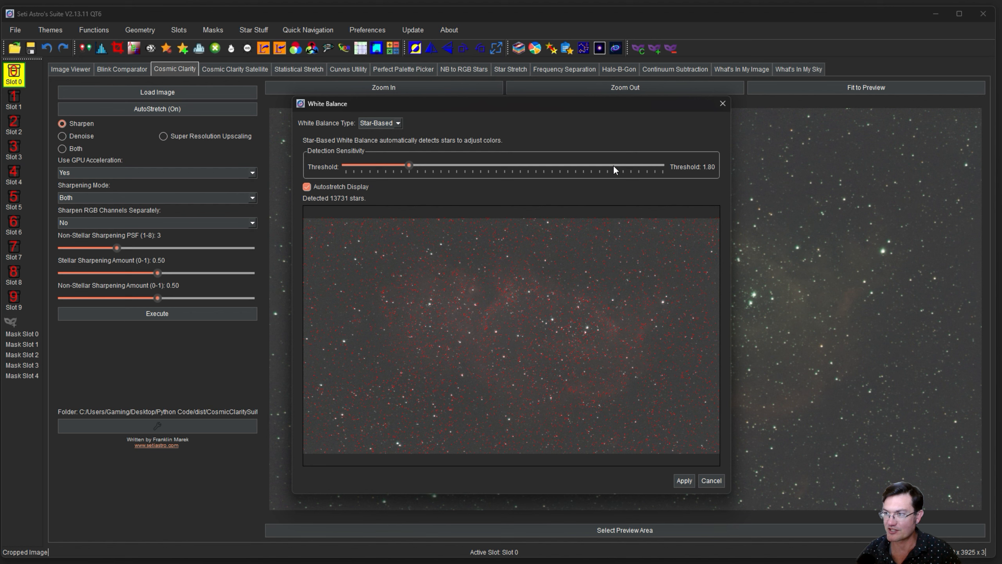
{"action": "left_click", "coordinate": [613, 166]}
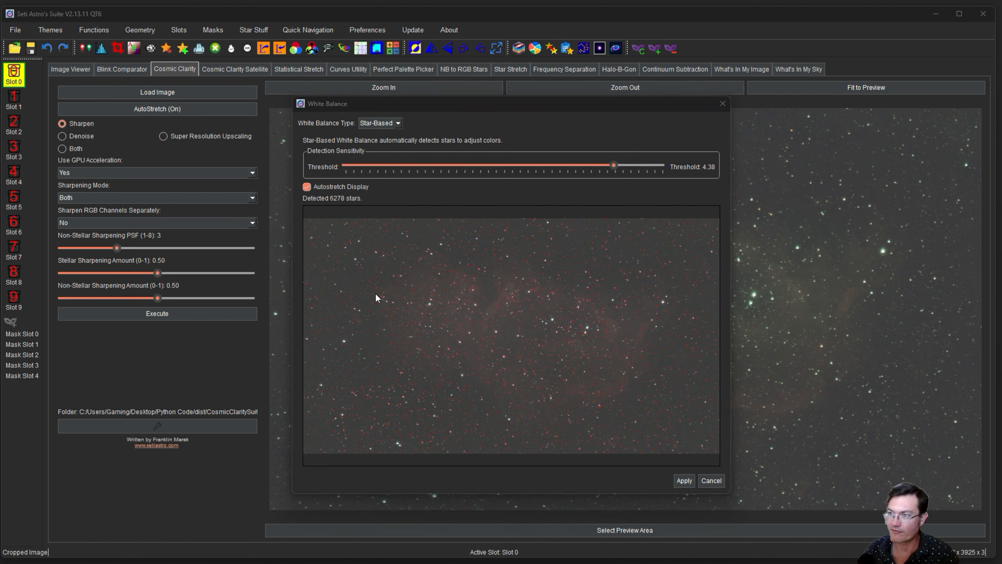
{"action": "left_click", "coordinate": [683, 483]}
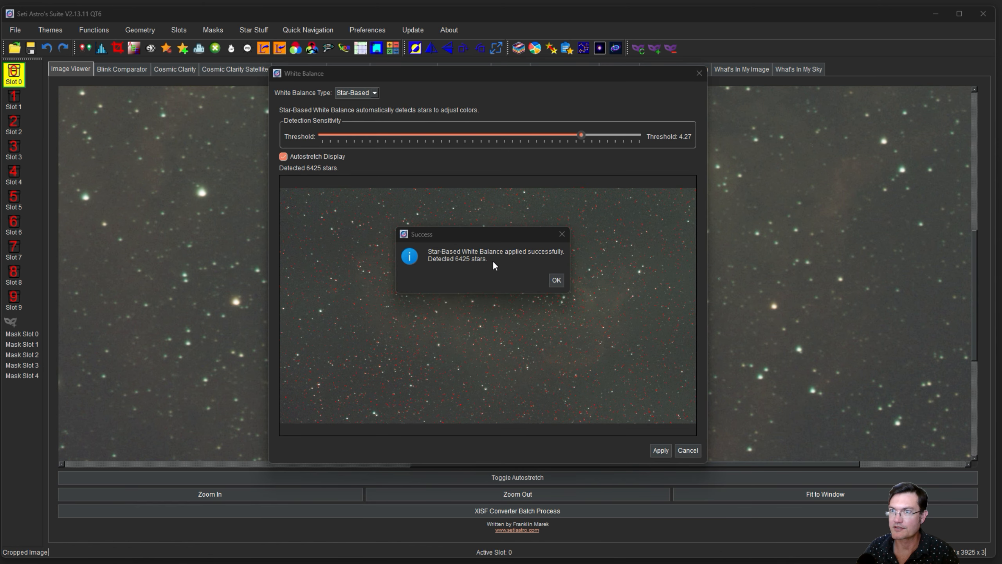
{"action": "left_click", "coordinate": [554, 281]}
{"action": "mouse_move", "coordinate": [775, 560]}
{"action": "left_click", "coordinate": [828, 543]}
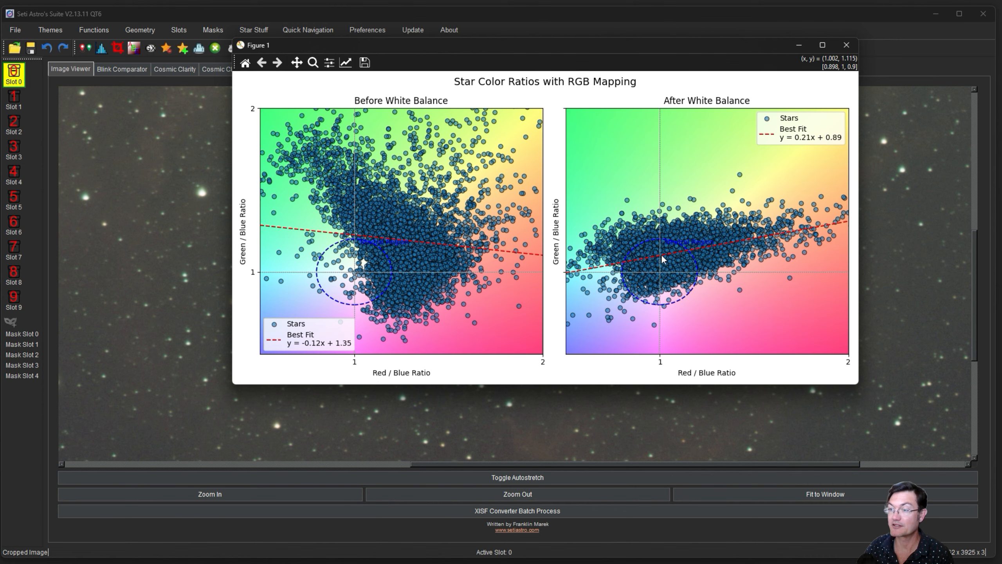
Close the Figure 1 star colour-ratio plots window.
{"action": "left_click", "coordinate": [846, 45]}
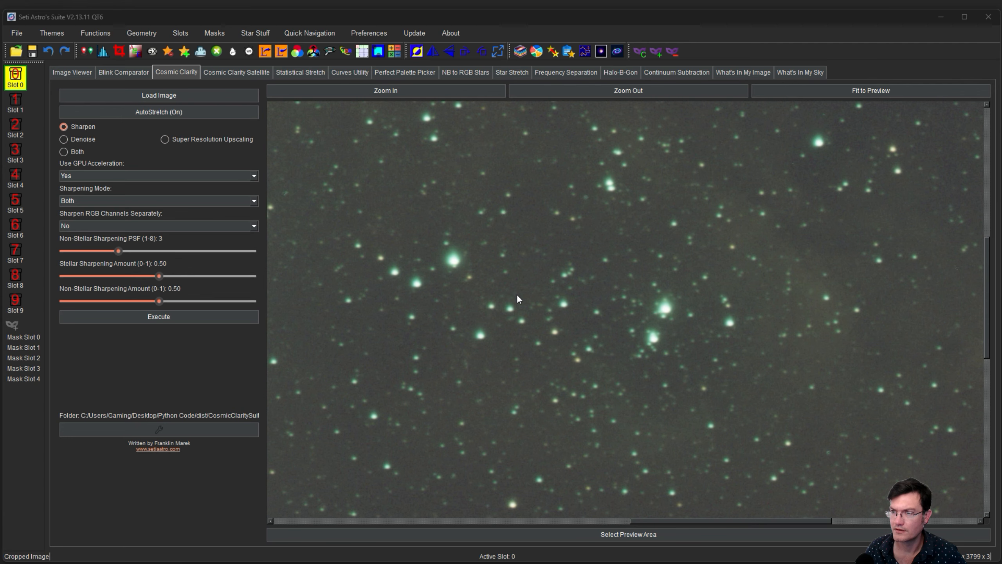
Inspect the star field, then measure PSF: 7797 stars, median HFR 5.261, eccentricity 0.602.
{"action": "left_click_drag", "start_coordinate": [614, 333], "coordinate": [731, 383]}
{"action": "left_click_drag", "start_coordinate": [563, 252], "coordinate": [619, 330]}
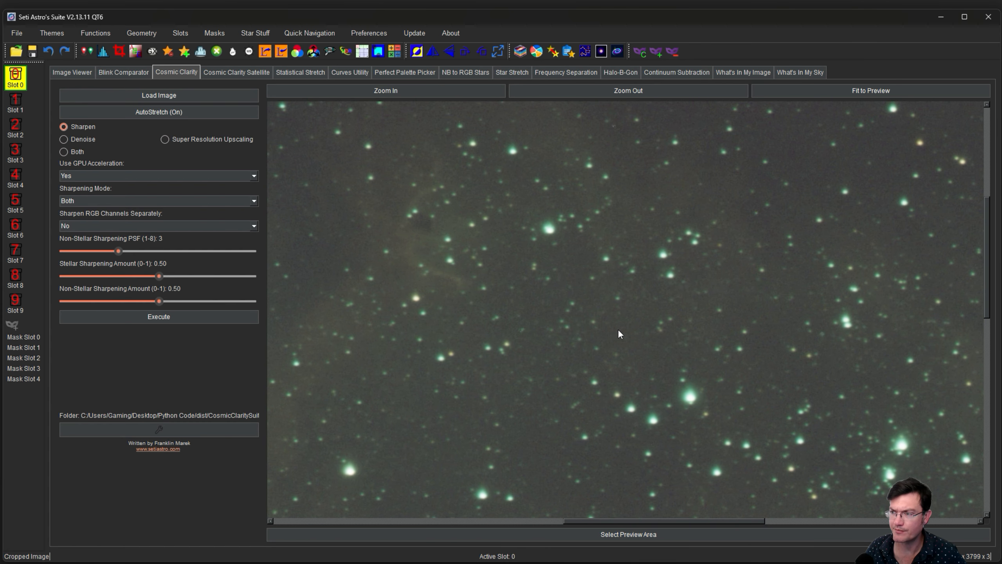
{"action": "left_click_drag", "start_coordinate": [321, 348], "coordinate": [459, 317]}
{"action": "left_click_drag", "start_coordinate": [615, 314], "coordinate": [650, 329]}
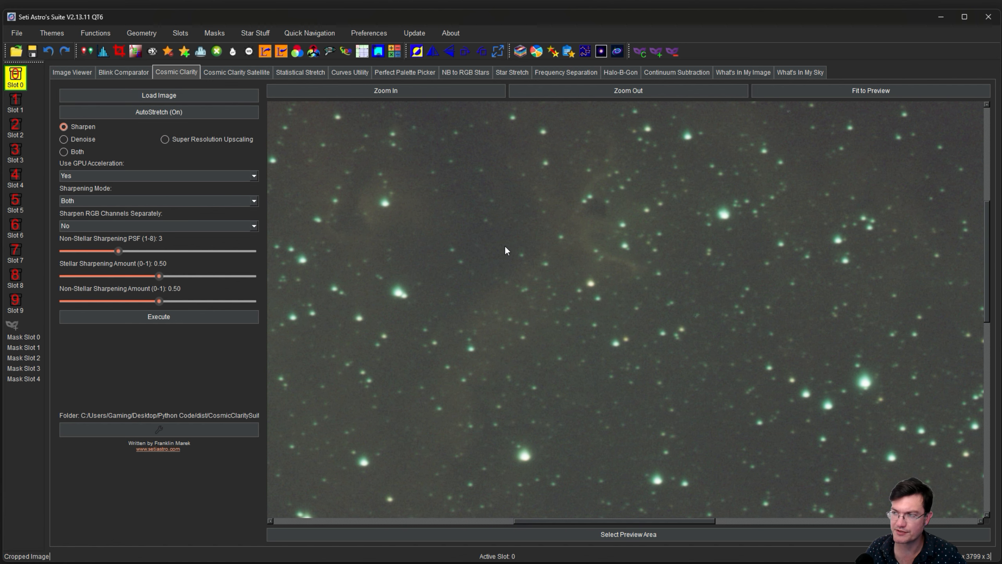
{"action": "left_click_drag", "start_coordinate": [543, 244], "coordinate": [708, 307]}
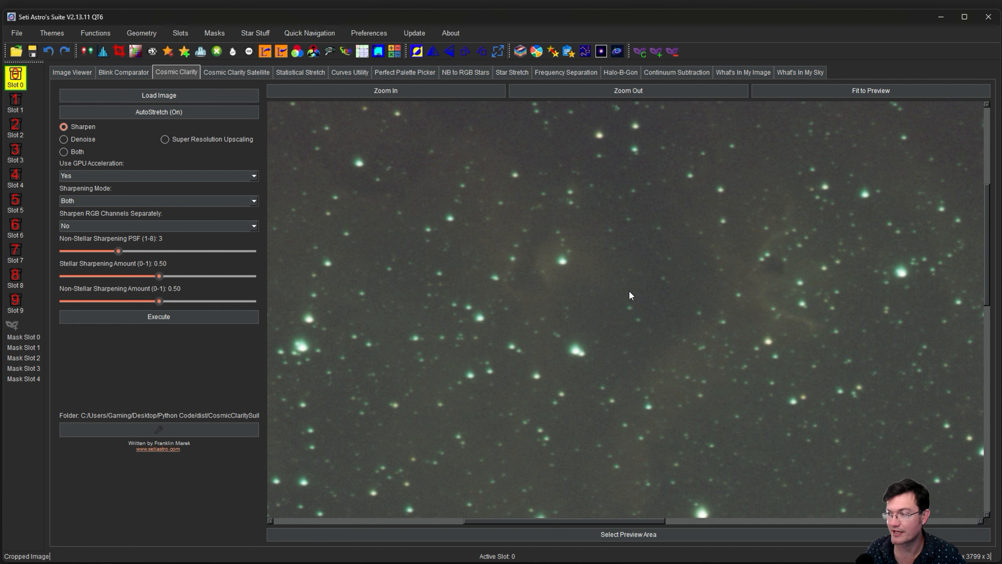
{"action": "left_click_drag", "start_coordinate": [652, 408], "coordinate": [603, 275]}
{"action": "left_click_drag", "start_coordinate": [652, 424], "coordinate": [648, 354]}
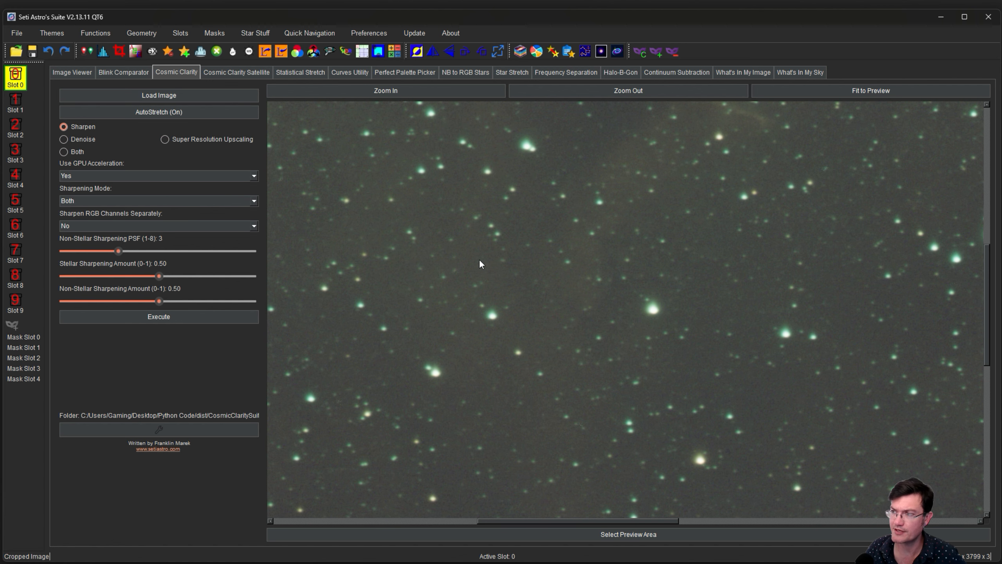
{"action": "left_click_drag", "start_coordinate": [573, 307], "coordinate": [544, 355]}
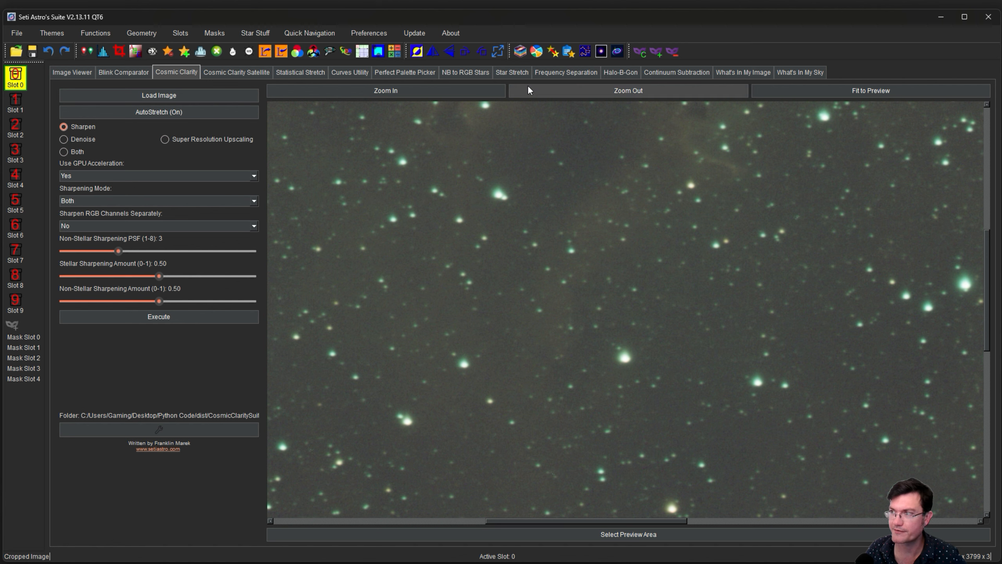
{"action": "left_click", "coordinate": [600, 51]}
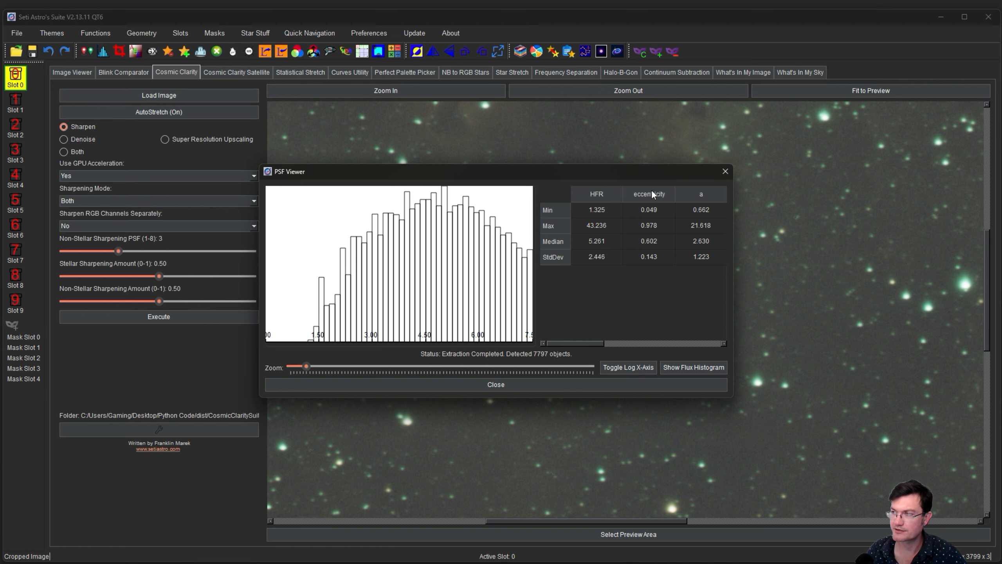
Run Cosmic Clarity sharpening with non-stellar PSF 5.2, producing Cropped Image_sharpened.tif.
{"action": "left_click", "coordinate": [725, 171]}
{"action": "left_click_drag", "start_coordinate": [119, 251], "coordinate": [154, 251]}
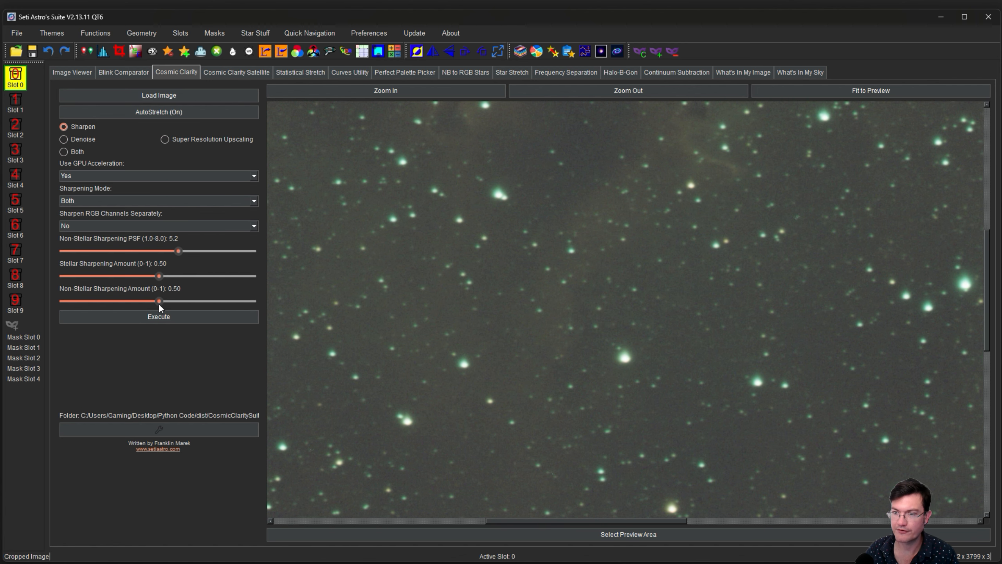
{"action": "left_click_drag", "start_coordinate": [603, 287], "coordinate": [596, 395]}
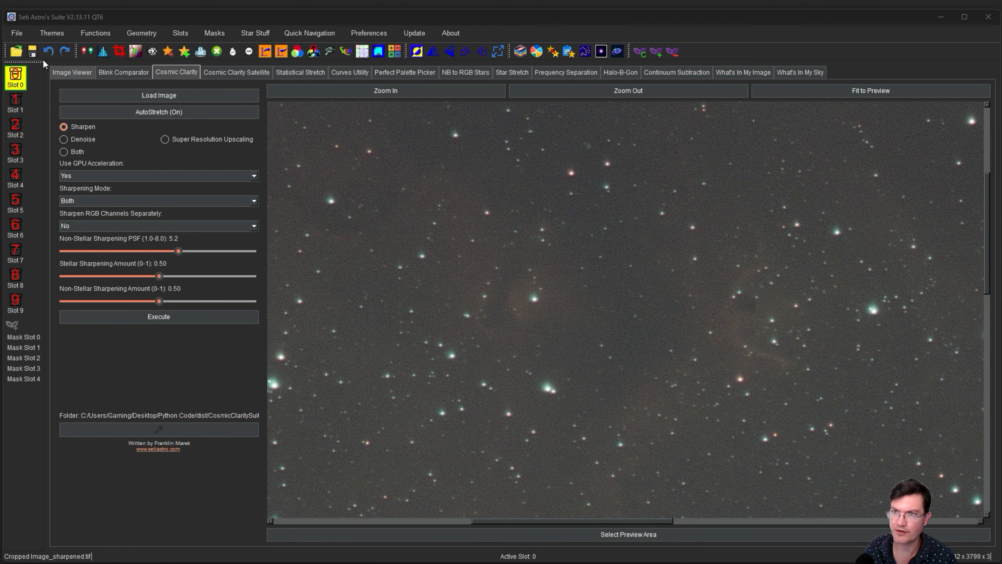
Save the sharpened image to the Desktop as soulsharpened.tif, then select Cosmic Clarity's Denoise mode.
{"action": "left_click", "coordinate": [32, 51]}
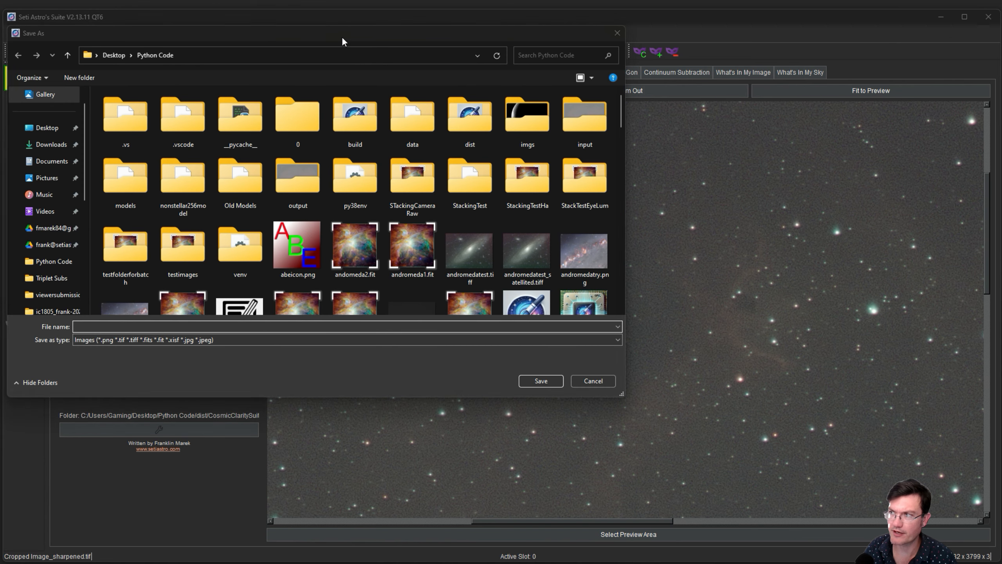
{"action": "left_click_drag", "start_coordinate": [344, 35], "coordinate": [524, 95]}
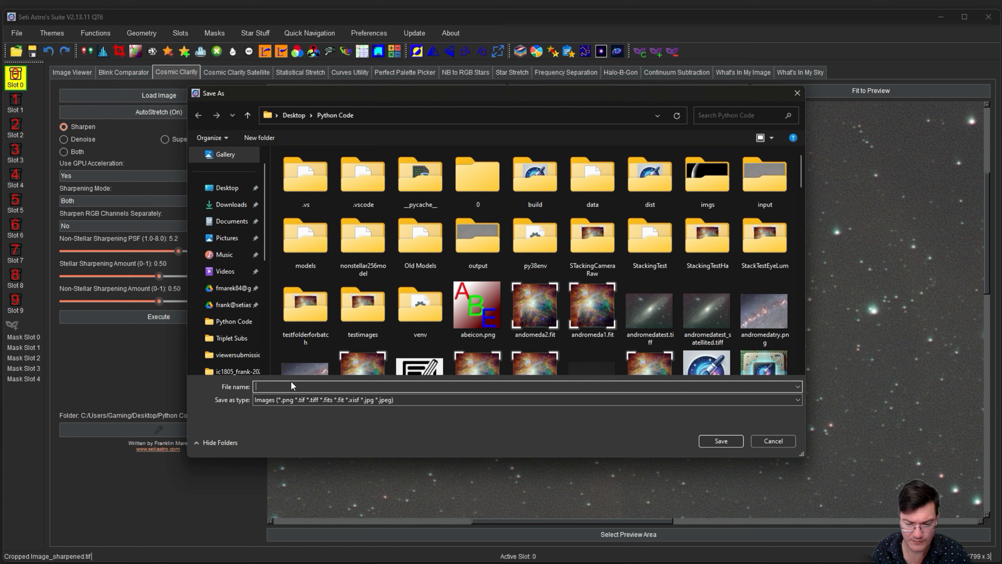
{"action": "type", "text": "soulsharpened.tif"}
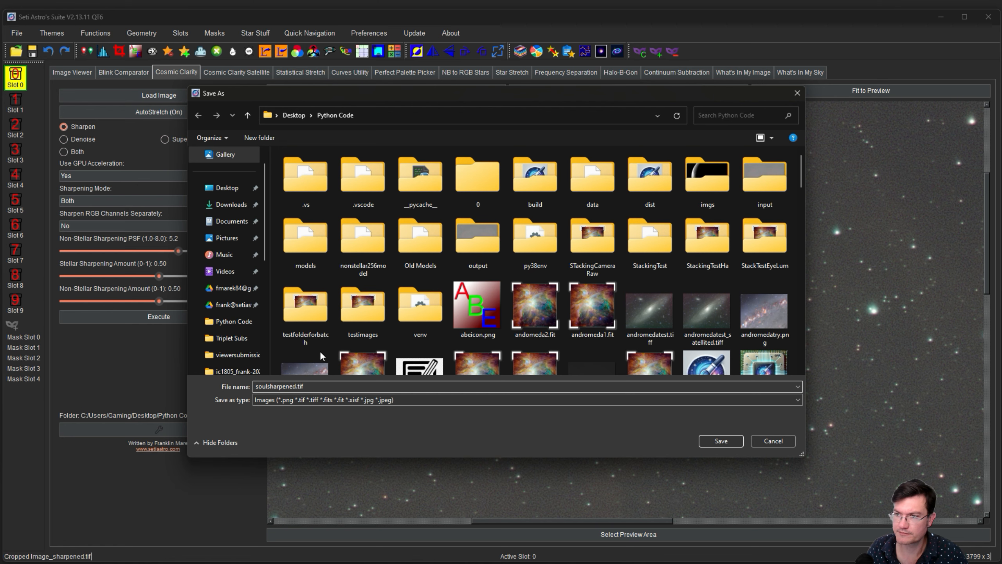
{"action": "left_click", "coordinate": [222, 190]}
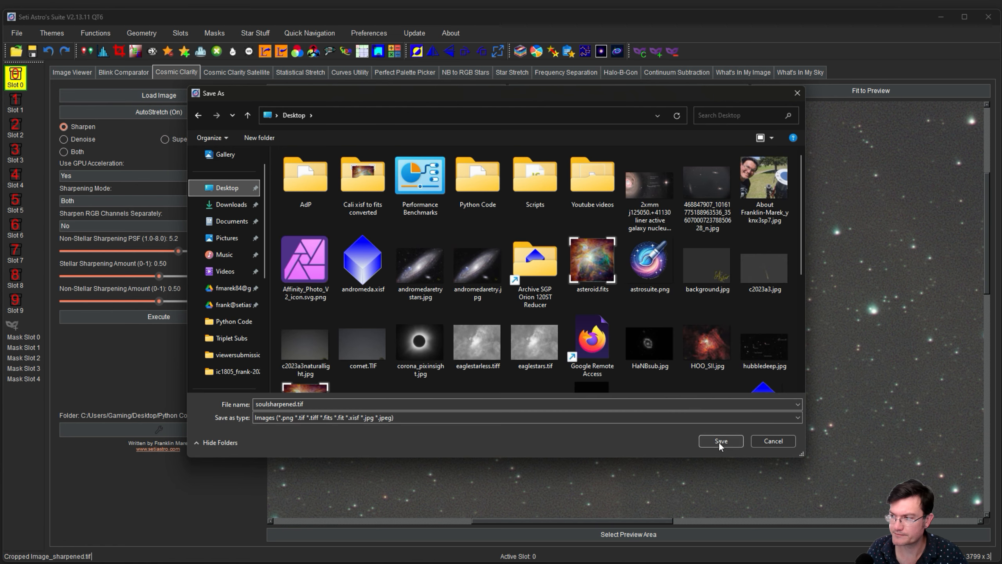
{"action": "left_click", "coordinate": [721, 441]}
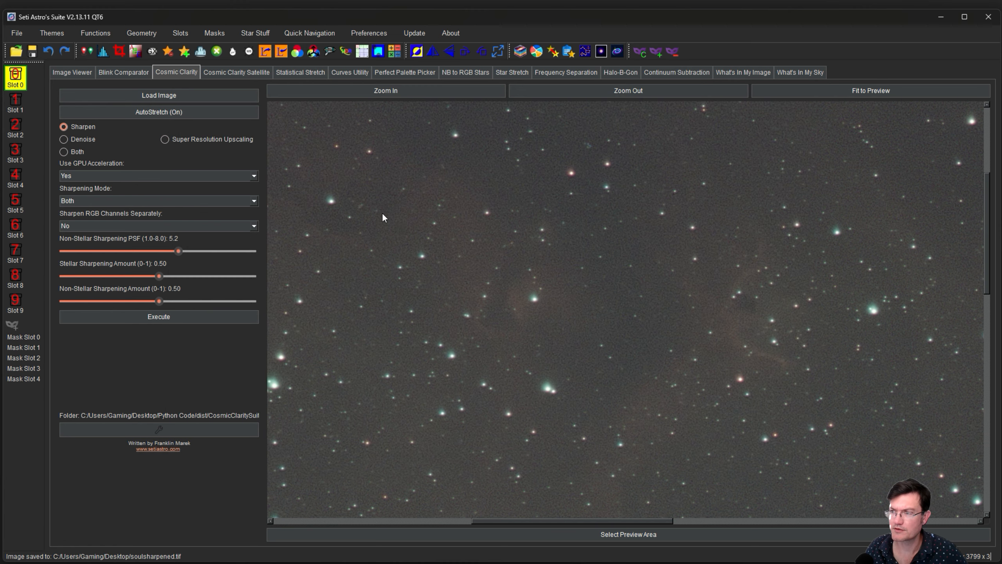
{"action": "left_click", "coordinate": [72, 139]}
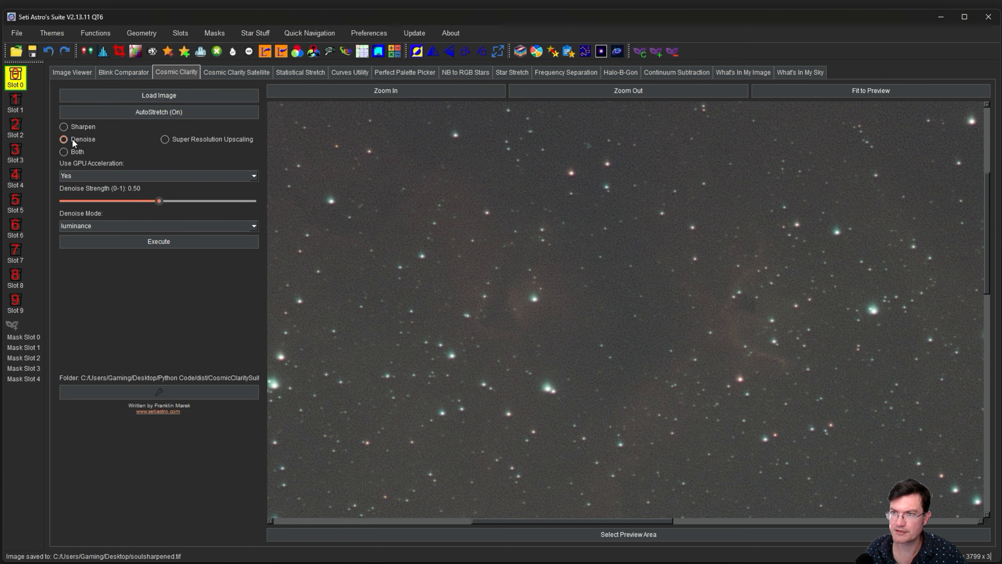
Denoise the sharpened image in full mode at strength 0.70.
{"action": "left_click", "coordinate": [182, 226]}
{"action": "left_click", "coordinate": [143, 242]}
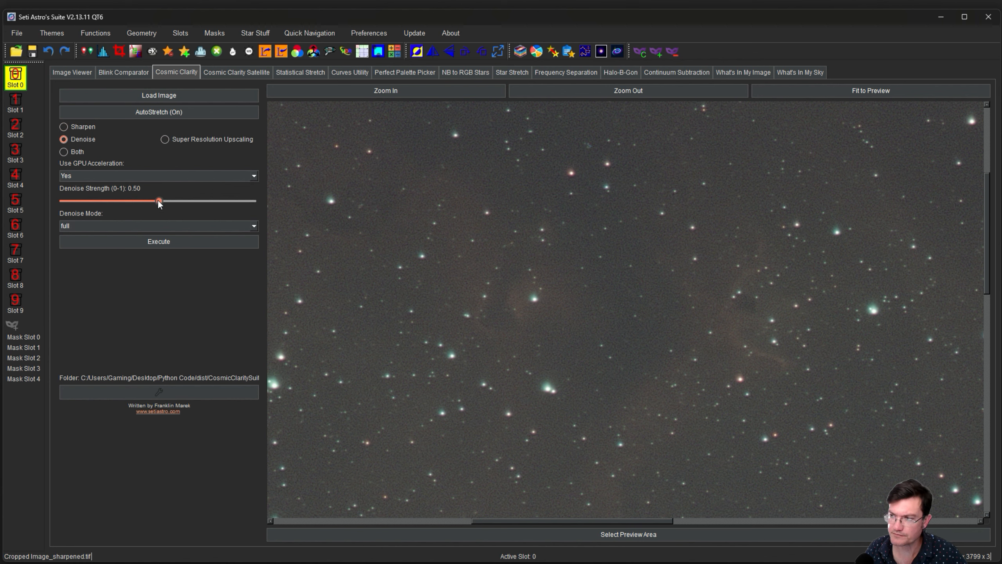
{"action": "left_click_drag", "start_coordinate": [160, 201], "coordinate": [200, 201]}
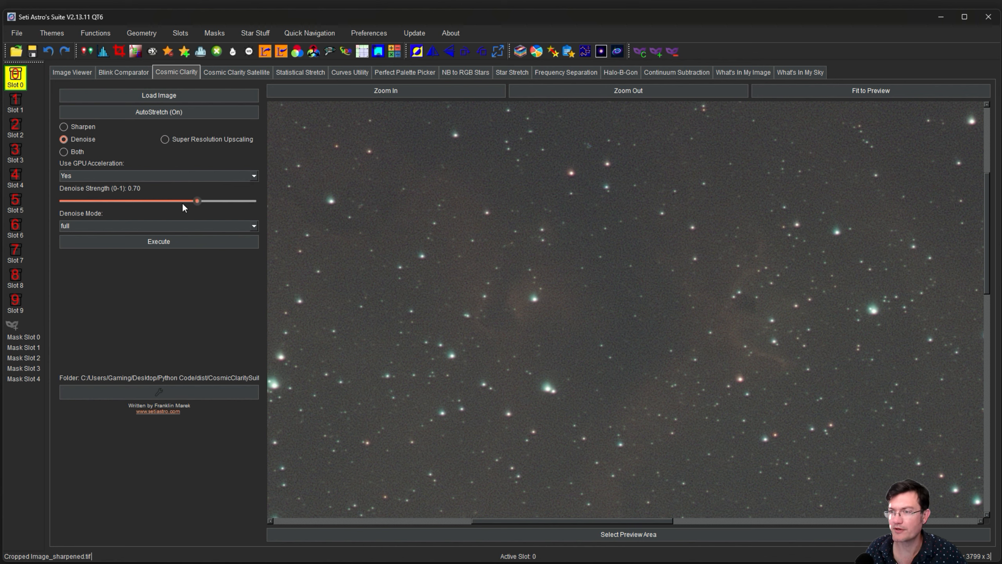
{"action": "left_click", "coordinate": [153, 242]}
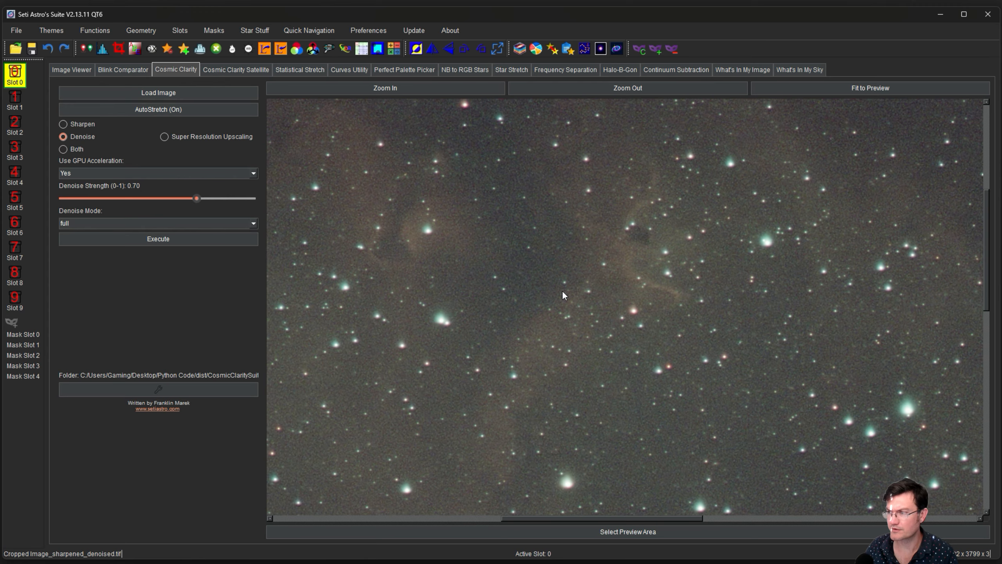
Zoom in to check the denoised result's noise, then switch over to GraXpert.
{"action": "left_click_drag", "start_coordinate": [563, 292], "coordinate": [493, 267]}
{"action": "left_click", "coordinate": [392, 89]}
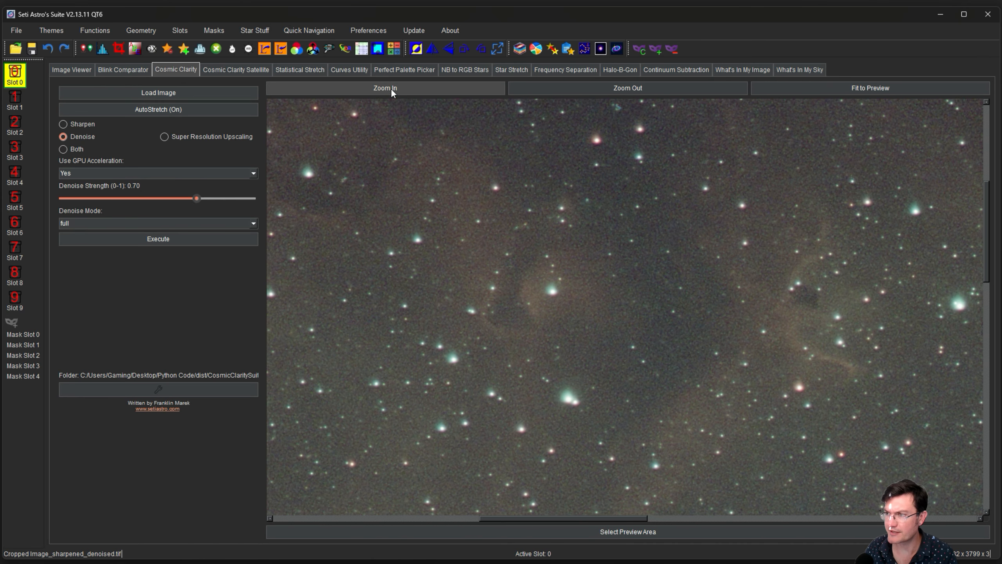
{"action": "left_click", "coordinate": [391, 89]}
{"action": "left_click", "coordinate": [391, 89]}
{"action": "left_click", "coordinate": [392, 89]}
{"action": "left_click_drag", "start_coordinate": [659, 375], "coordinate": [424, 154]}
{"action": "left_click_drag", "start_coordinate": [678, 319], "coordinate": [551, 220]}
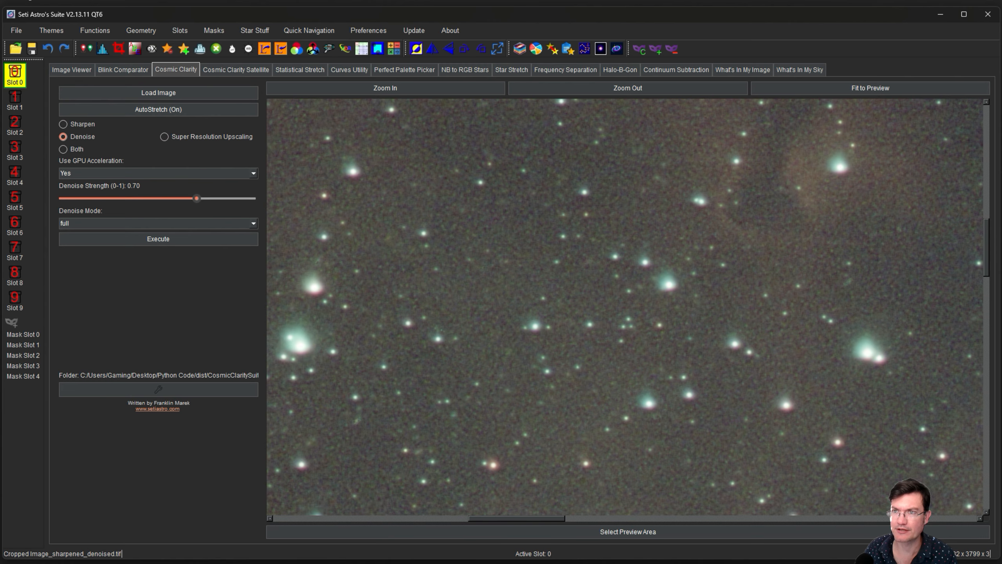
{"action": "key", "text": "alt+Tab"}
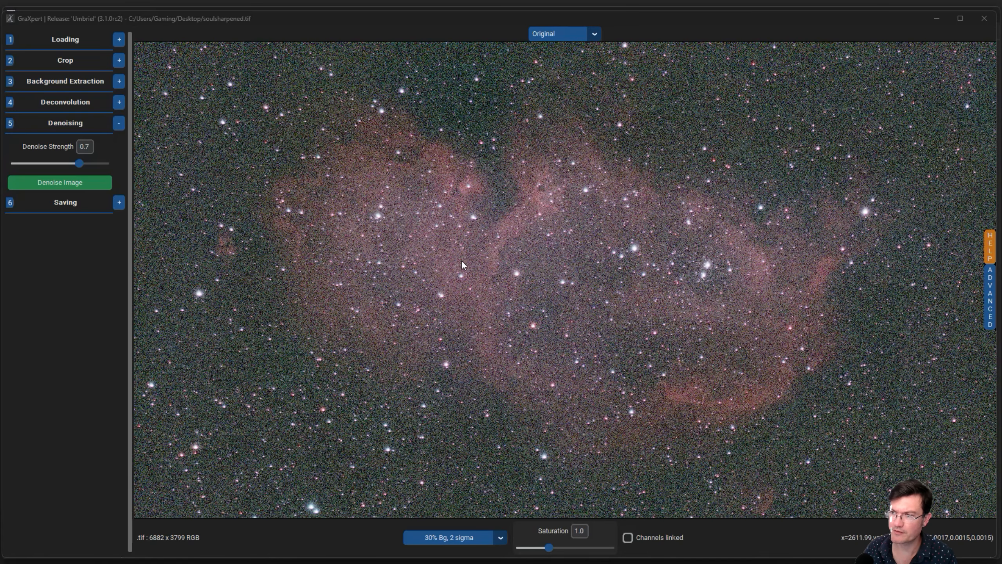
Denoise soulsharpened.tif in GraXpert at strength 0.7 and save it as soulsharpened_graxpert_denoised.tiff.
{"action": "left_click", "coordinate": [62, 186]}
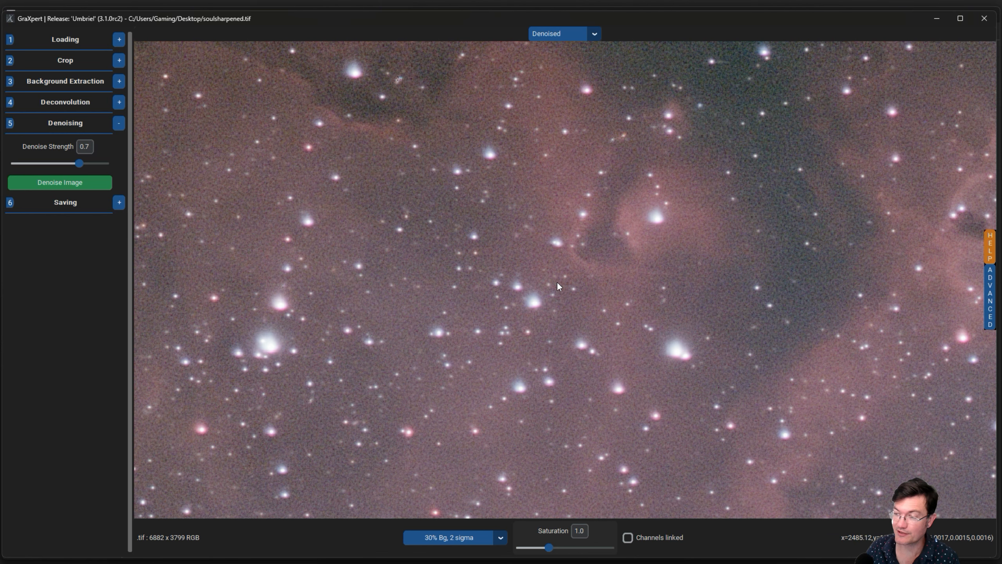
{"action": "left_click", "coordinate": [120, 203]}
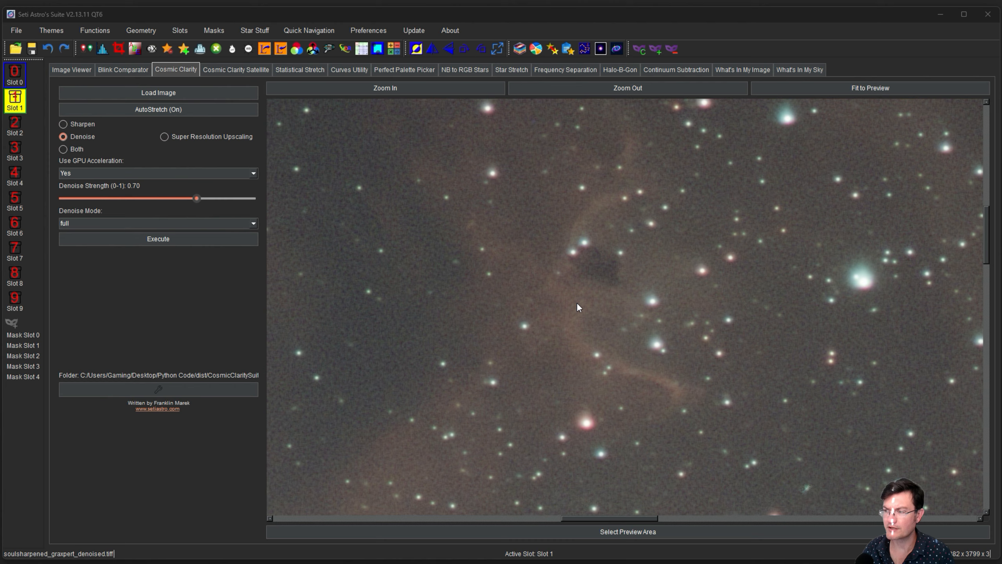
{"action": "mouse_move", "coordinate": [576, 302]}
{"action": "left_mouse_down"}
{"action": "mouse_move", "coordinate": [582, 318]}
{"action": "mouse_move", "coordinate": [574, 309]}
{"action": "left_mouse_up"}
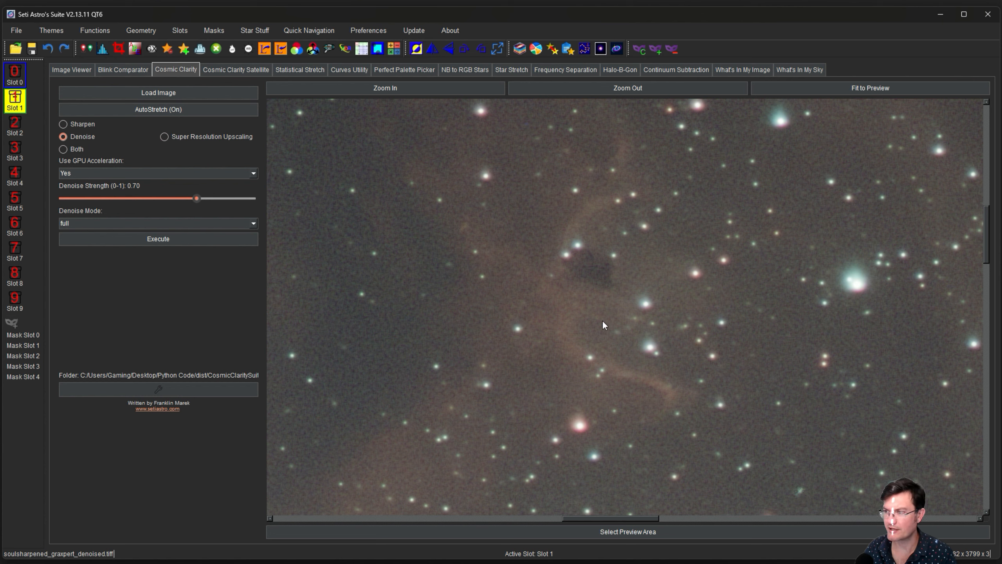
Compare both denoised versions, then copy the GraXpert-denoised Slot 1 image into Slot 0.
{"action": "key", "text": "ctrl+0"}
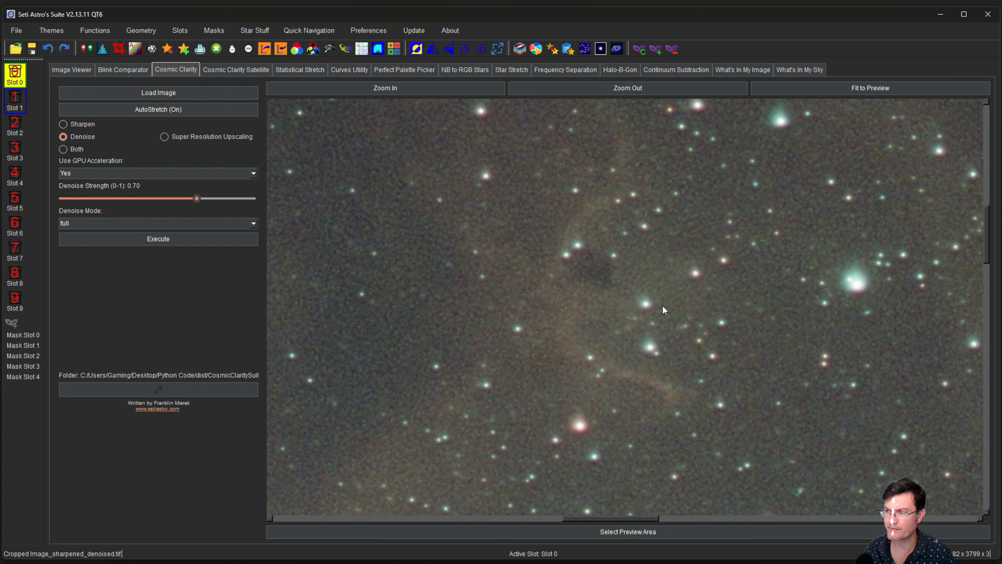
{"action": "key", "text": "ctrl+1"}
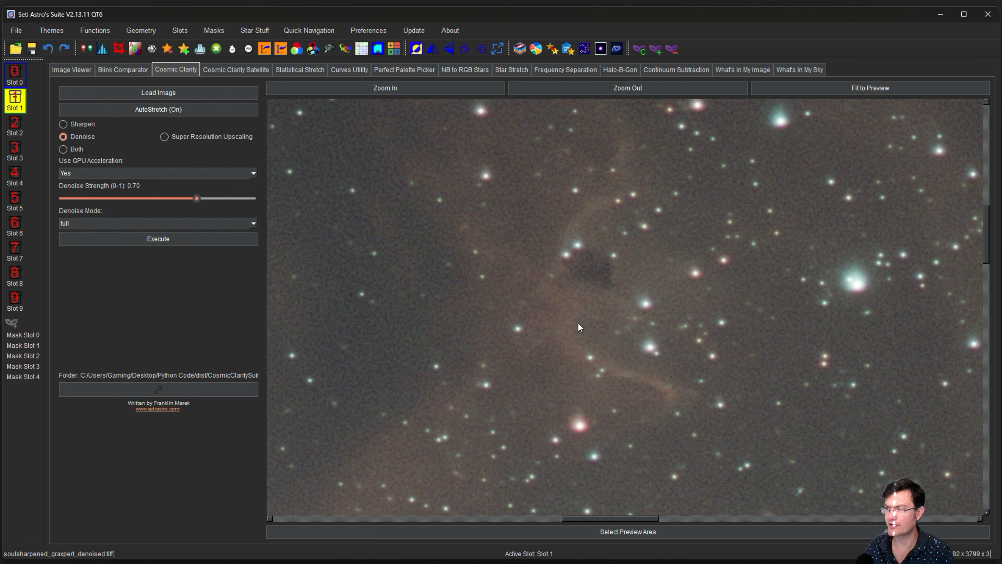
{"action": "left_click", "coordinate": [86, 49]}
{"action": "left_click", "coordinate": [533, 299]}
{"action": "left_click", "coordinate": [532, 299]}
{"action": "left_click", "coordinate": [520, 270]}
{"action": "left_click", "coordinate": [509, 277]}
{"action": "left_click", "coordinate": [503, 316]}
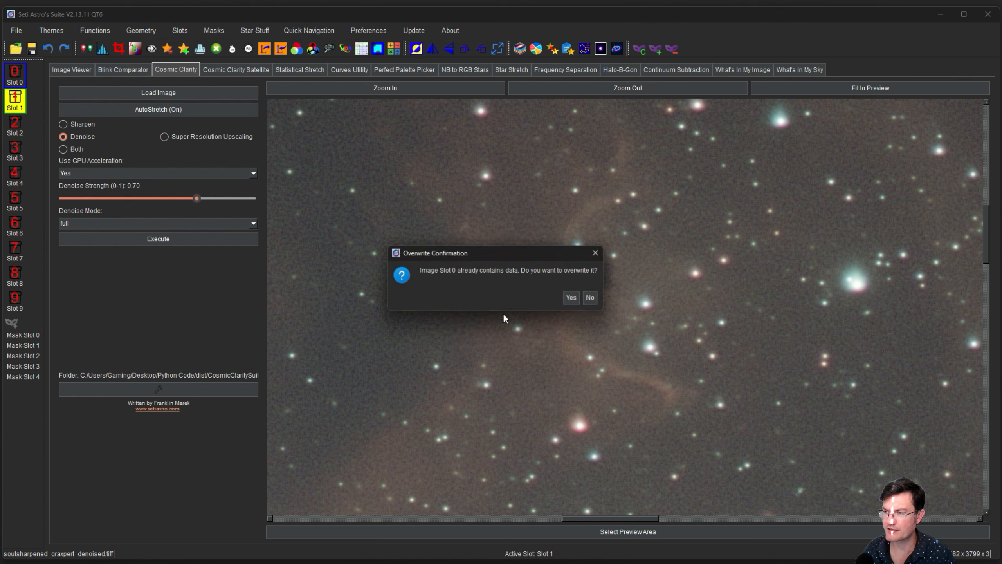
{"action": "left_click", "coordinate": [571, 298]}
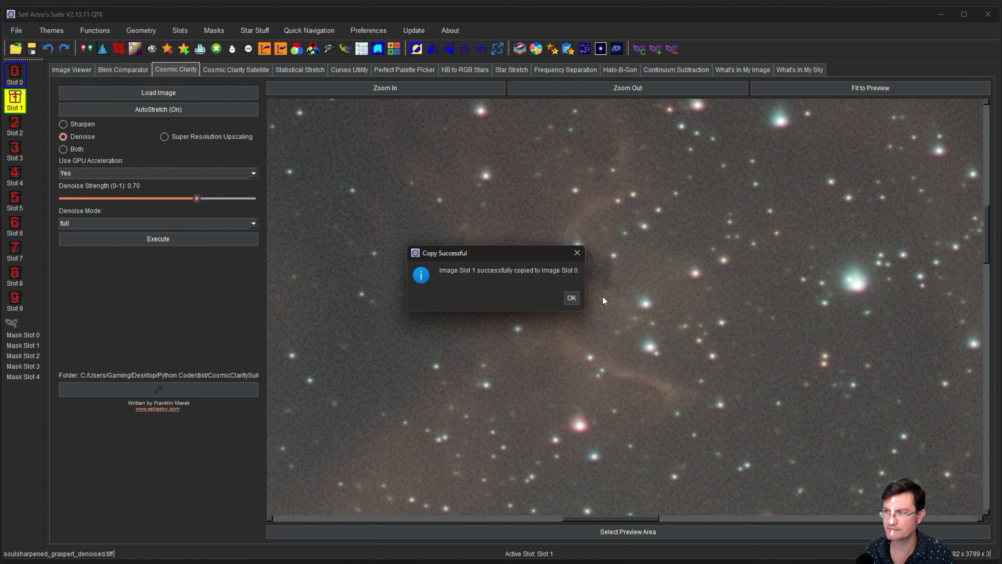
{"action": "left_click", "coordinate": [575, 298]}
Clear Slot 1 and look over the denoised Soul Nebula image in Slot 0.
{"action": "right_click", "coordinate": [18, 106]}
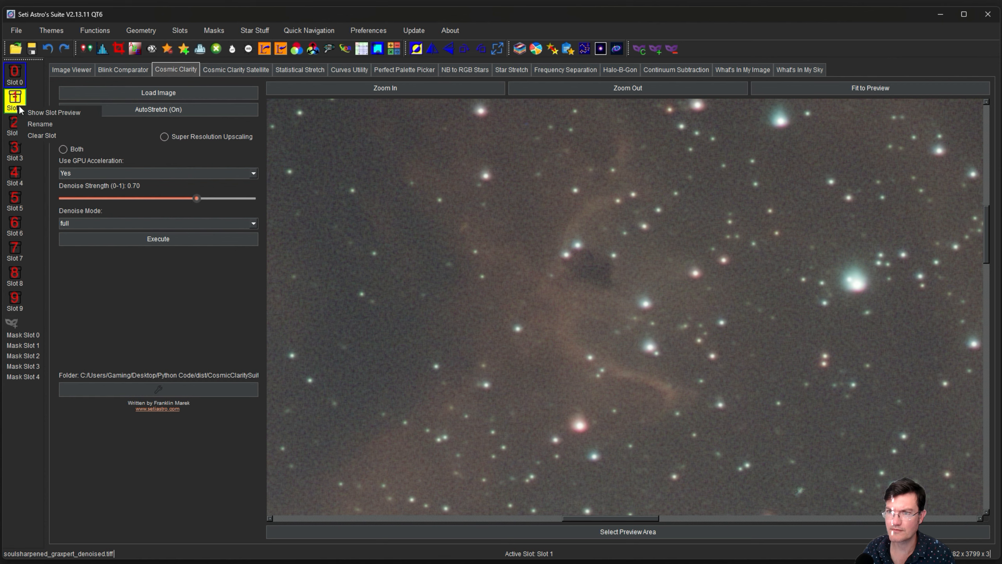
{"action": "left_click", "coordinate": [41, 135]}
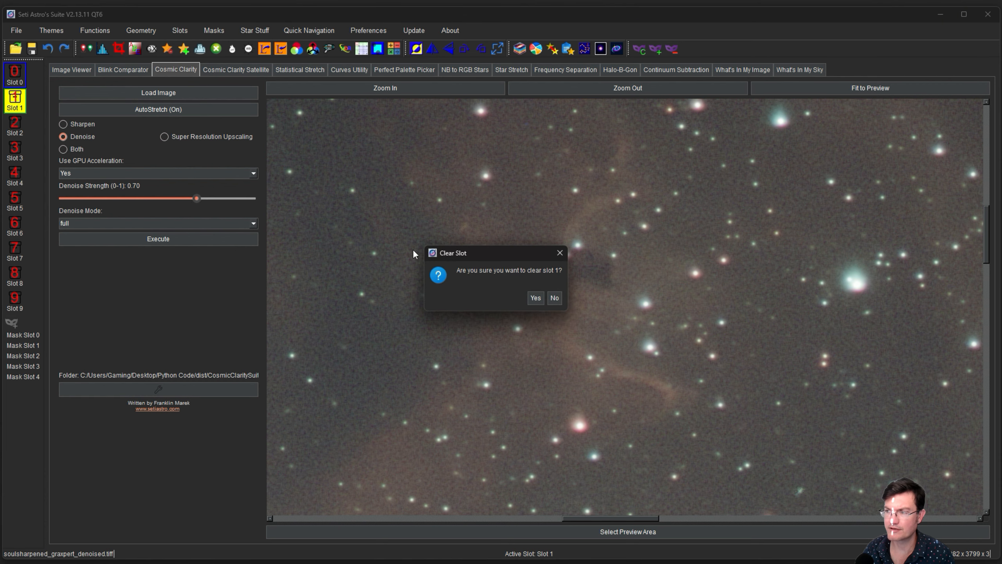
{"action": "left_click", "coordinate": [538, 295]}
{"action": "left_click", "coordinate": [547, 296]}
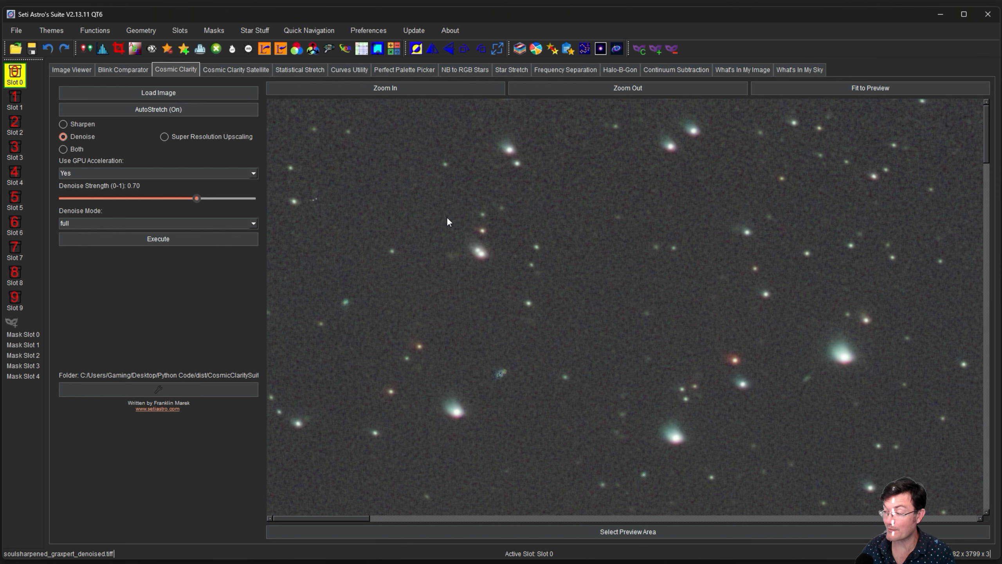
{"action": "left_click_drag", "start_coordinate": [876, 477], "coordinate": [613, 222]}
{"action": "left_click_drag", "start_coordinate": [870, 414], "coordinate": [592, 245]}
{"action": "left_click_drag", "start_coordinate": [749, 369], "coordinate": [502, 243]}
{"action": "left_click_drag", "start_coordinate": [773, 358], "coordinate": [595, 236]}
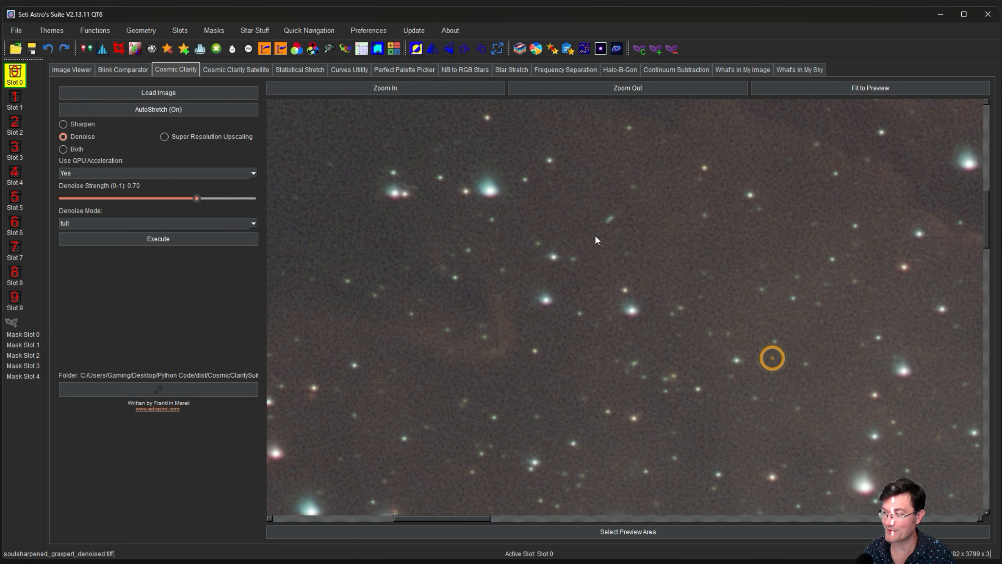
{"action": "left_click_drag", "start_coordinate": [822, 363], "coordinate": [598, 256]}
{"action": "left_click_drag", "start_coordinate": [906, 360], "coordinate": [596, 344]}
{"action": "left_click_drag", "start_coordinate": [801, 325], "coordinate": [597, 365]}
Fit the image to the preview and run StarNet star removal on the linear image.
{"action": "left_click", "coordinate": [845, 91]}
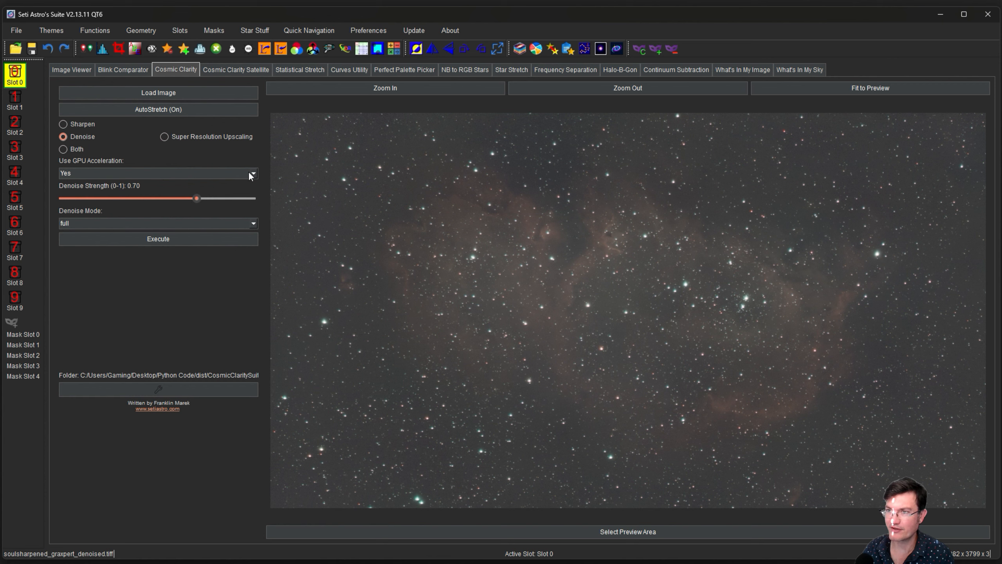
{"action": "left_click", "coordinate": [169, 48]}
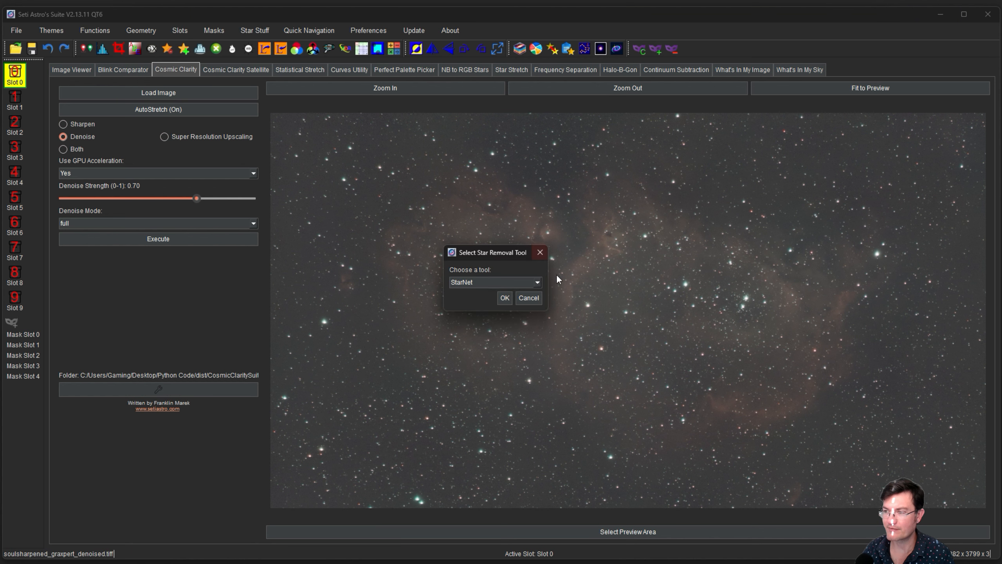
{"action": "left_click", "coordinate": [505, 298]}
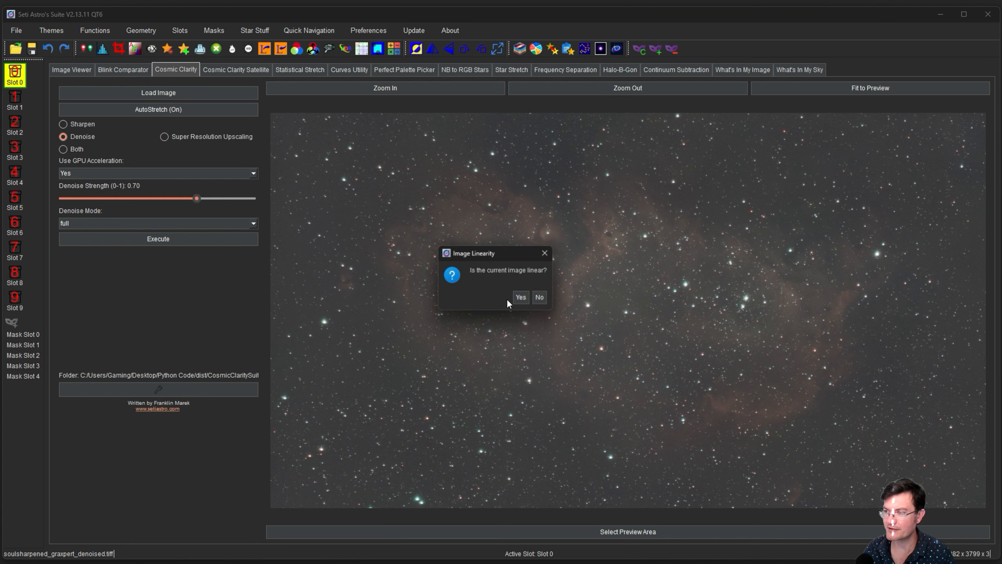
{"action": "left_click", "coordinate": [529, 300]}
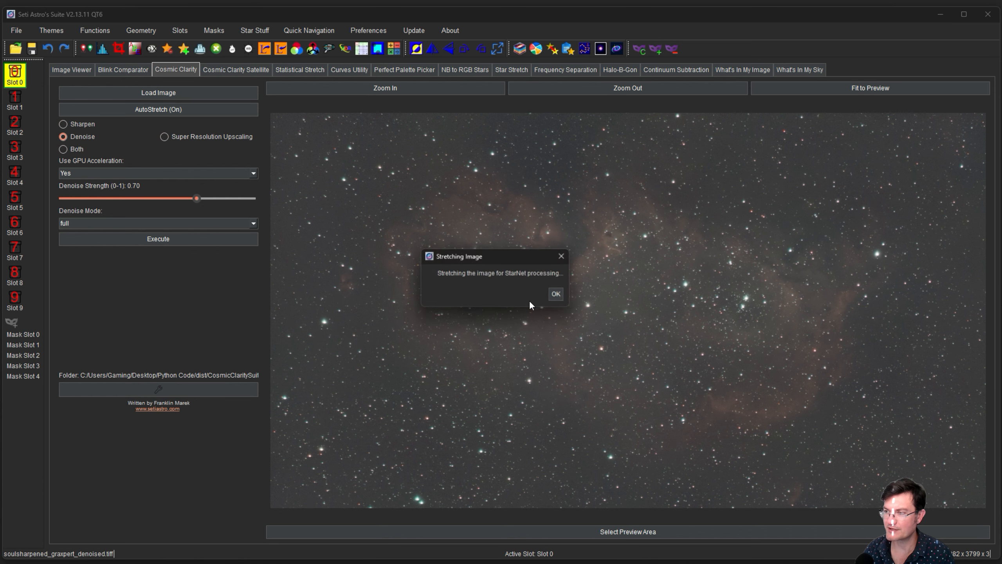
{"action": "left_click", "coordinate": [555, 298]}
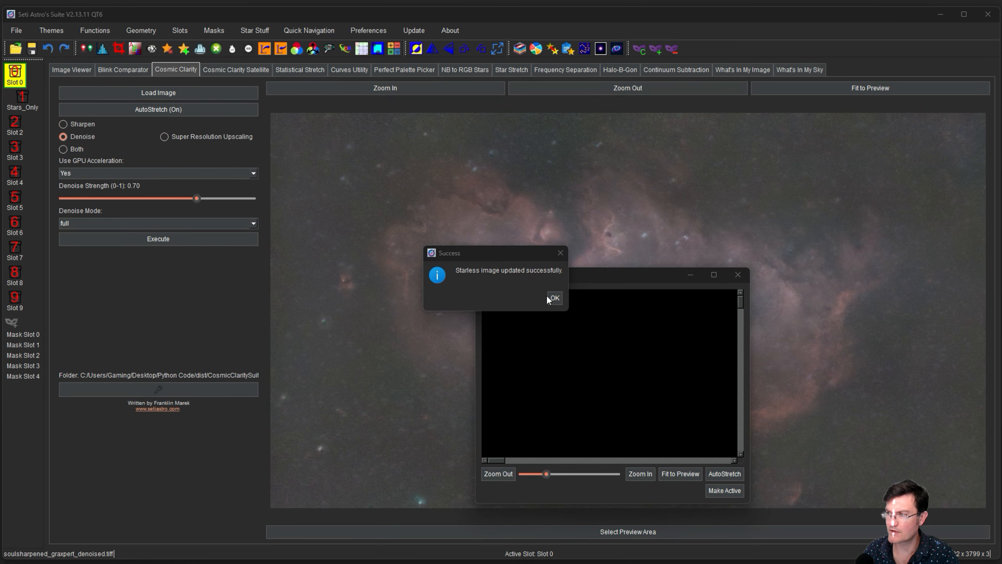
{"action": "left_click", "coordinate": [552, 297]}
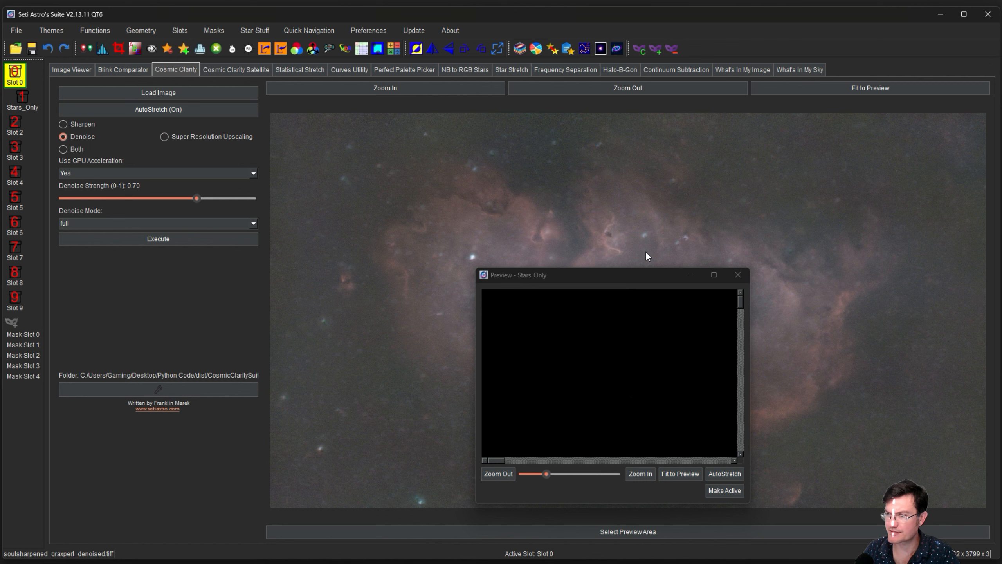
{"action": "left_click", "coordinate": [738, 275]}
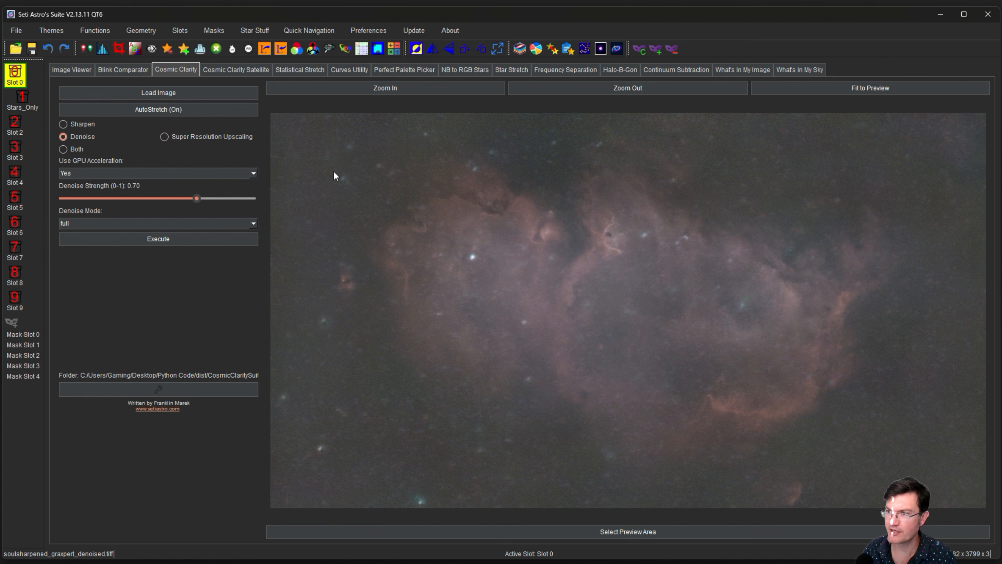
Remove several blemishes with Blemish Blaster using an enlarged correction radius, then apply the changes.
{"action": "left_click", "coordinate": [326, 50]}
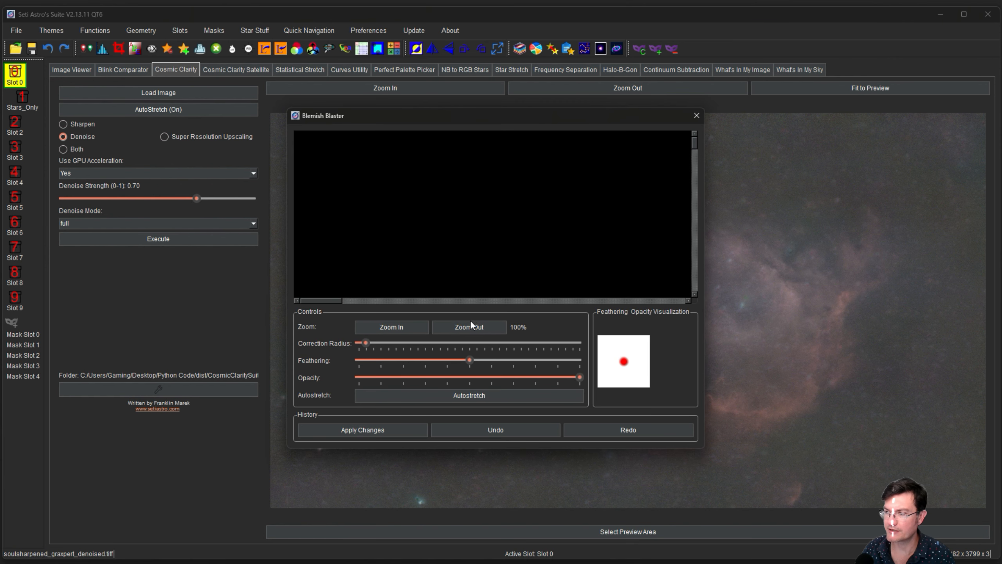
{"action": "left_click", "coordinate": [458, 400]}
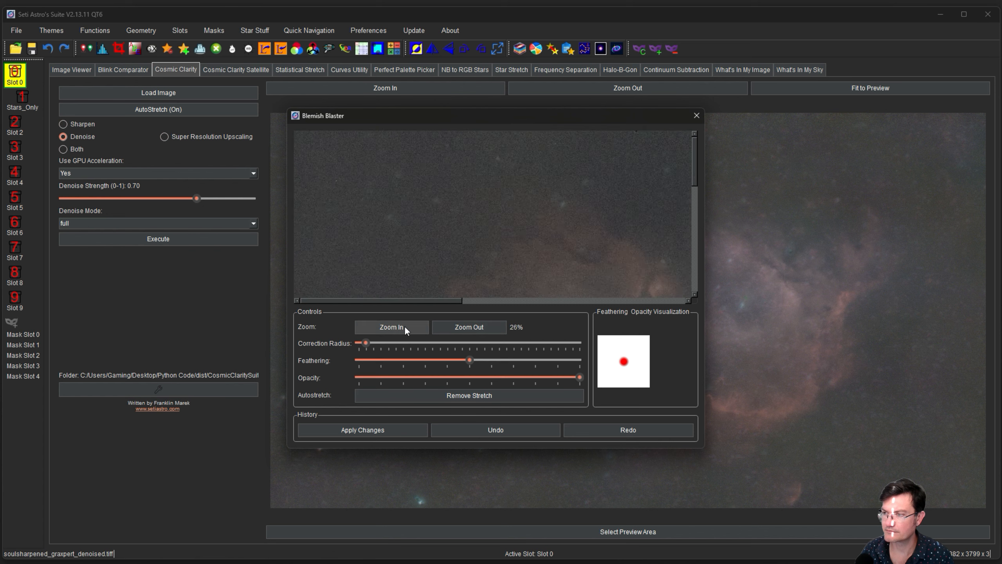
{"action": "left_click", "coordinate": [314, 187]}
{"action": "left_click_drag", "start_coordinate": [425, 301], "coordinate": [390, 301]}
{"action": "left_click", "coordinate": [626, 188]}
{"action": "left_click_drag", "start_coordinate": [695, 207], "coordinate": [694, 269]}
{"action": "left_click", "coordinate": [318, 211]}
{"action": "left_click", "coordinate": [539, 291]}
{"action": "left_click_drag", "start_coordinate": [335, 301], "coordinate": [434, 301]}
{"action": "left_click", "coordinate": [465, 272]}
{"action": "left_click_drag", "start_coordinate": [695, 269], "coordinate": [694, 197]}
{"action": "left_click", "coordinate": [513, 244]}
{"action": "left_click_drag", "start_coordinate": [477, 302], "coordinate": [533, 300]}
{"action": "scroll", "coordinate": [599, 193], "scroll_direction": "up", "scroll_amount": 3}
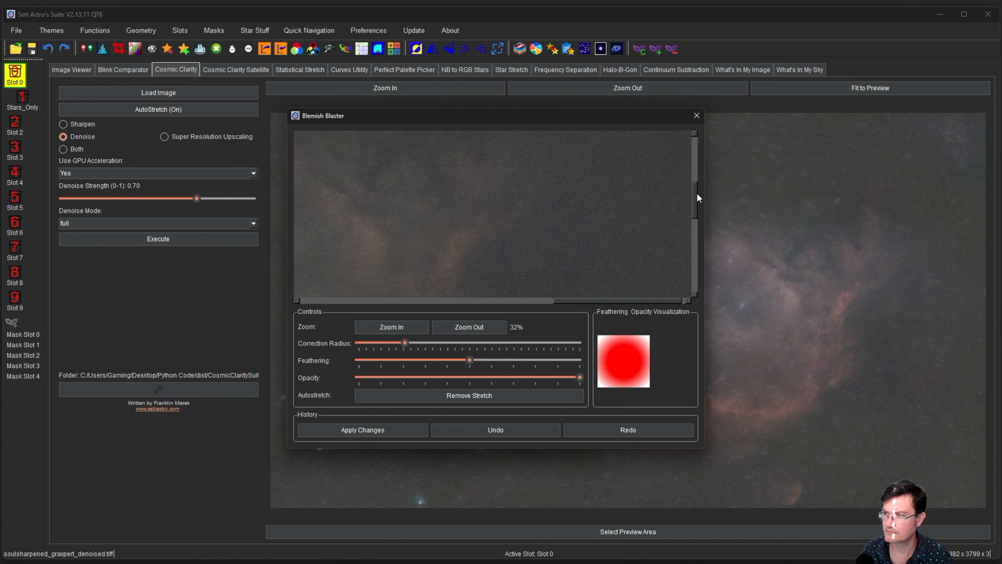
{"action": "left_click", "coordinate": [401, 433]}
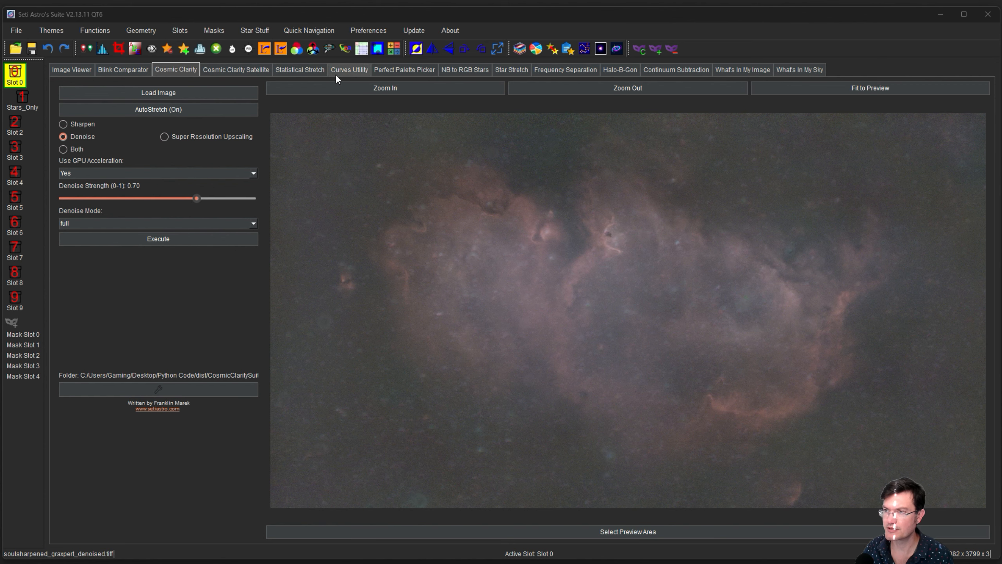
Apply a linked Statistical Stretch with target median 0.18 to the starless nebula.
{"action": "left_click", "coordinate": [316, 72]}
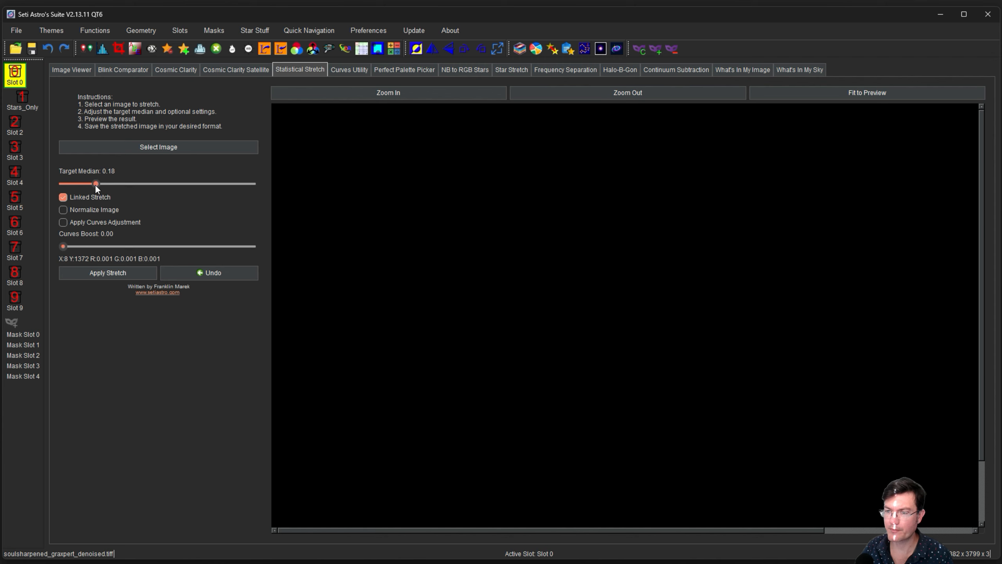
{"action": "left_click", "coordinate": [112, 273]}
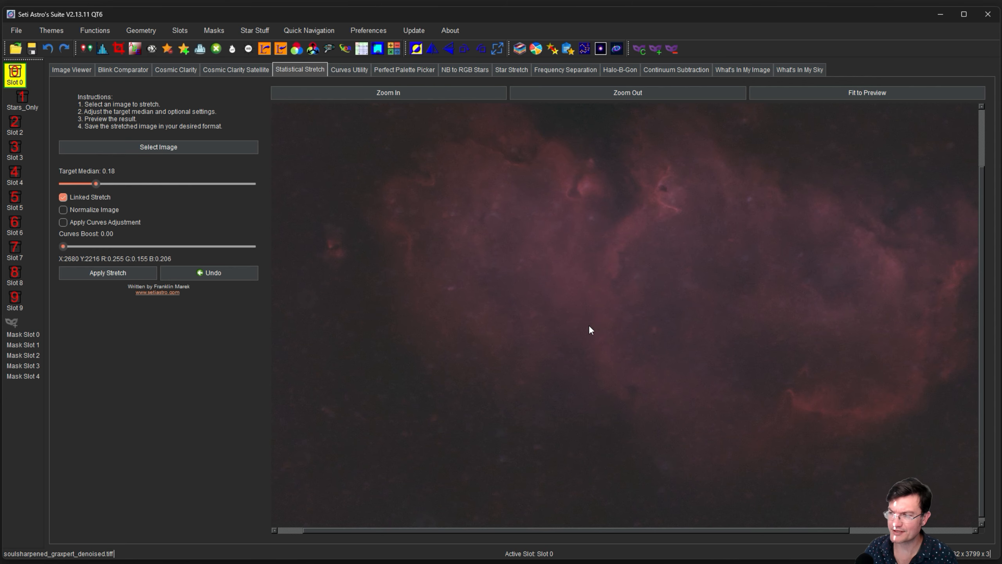
{"action": "left_click_drag", "start_coordinate": [713, 528], "coordinate": [741, 531]}
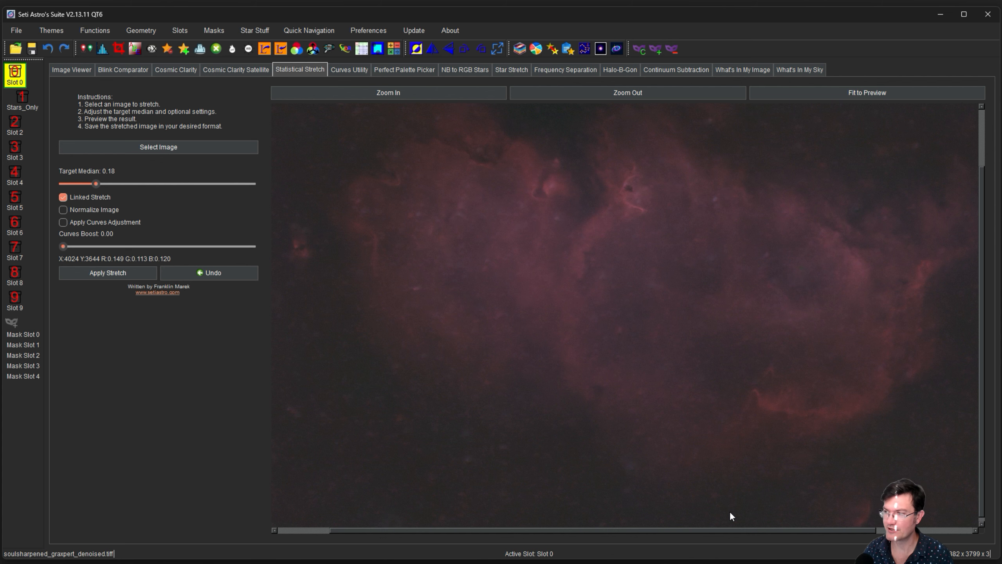
{"action": "left_click_drag", "start_coordinate": [734, 531], "coordinate": [763, 529]}
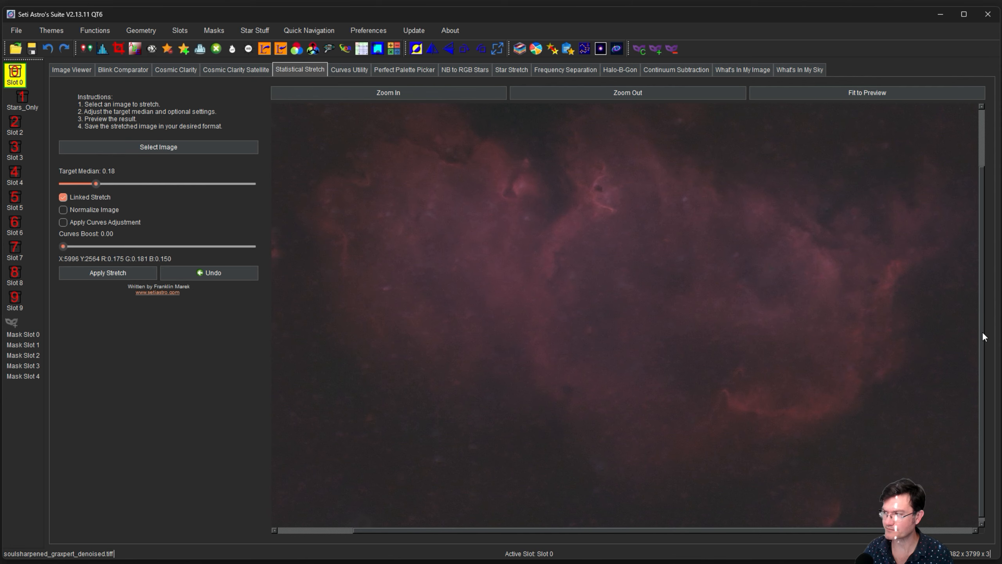
{"action": "left_click_drag", "start_coordinate": [981, 331], "coordinate": [974, 270]}
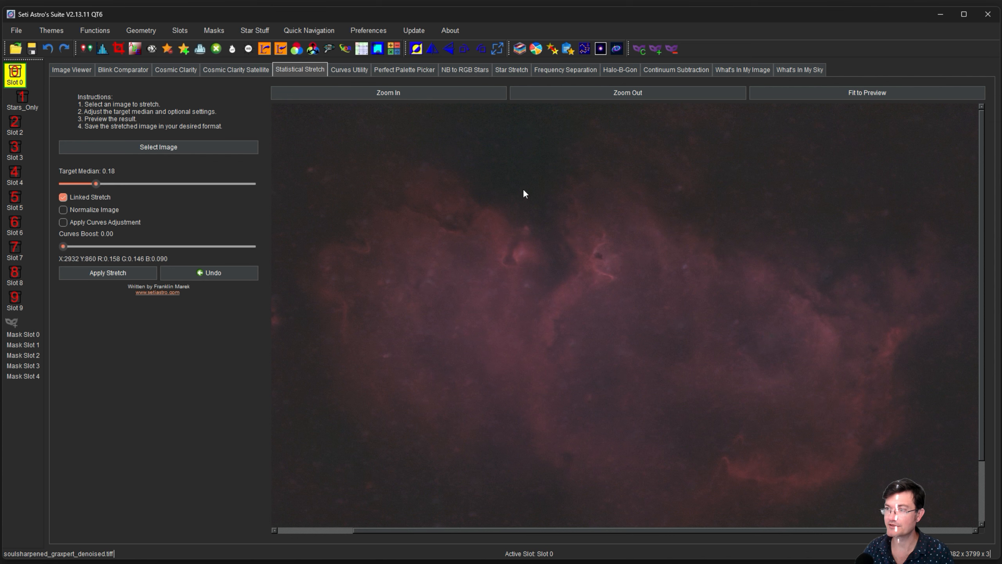
In Perfect Palette Picker, load the Slot 0 nebula as the OSC HaO3 image and generate palette previews.
{"action": "left_click", "coordinate": [409, 69]}
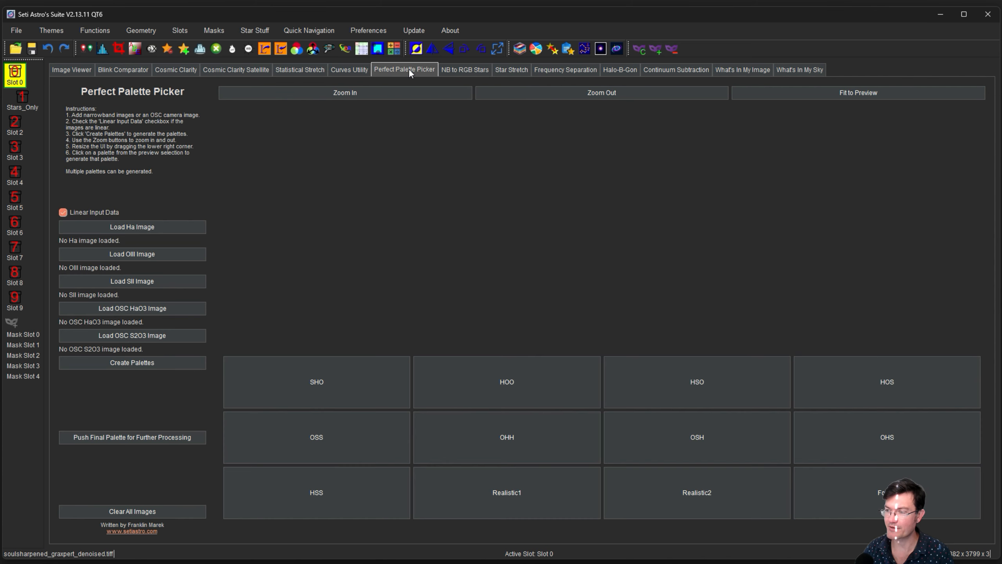
{"action": "left_click", "coordinate": [136, 310]}
{"action": "left_click", "coordinate": [484, 282]}
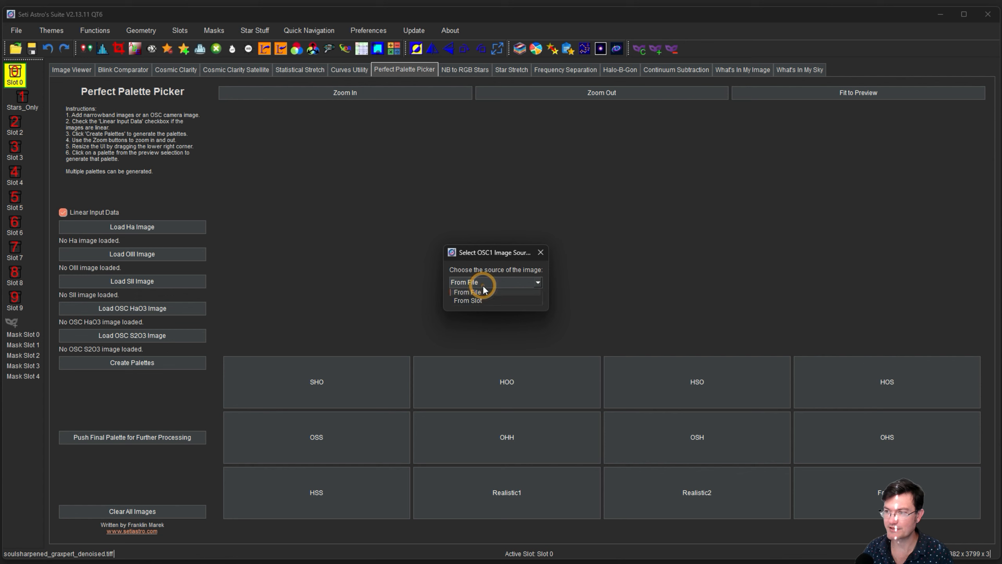
{"action": "left_click", "coordinate": [474, 296]}
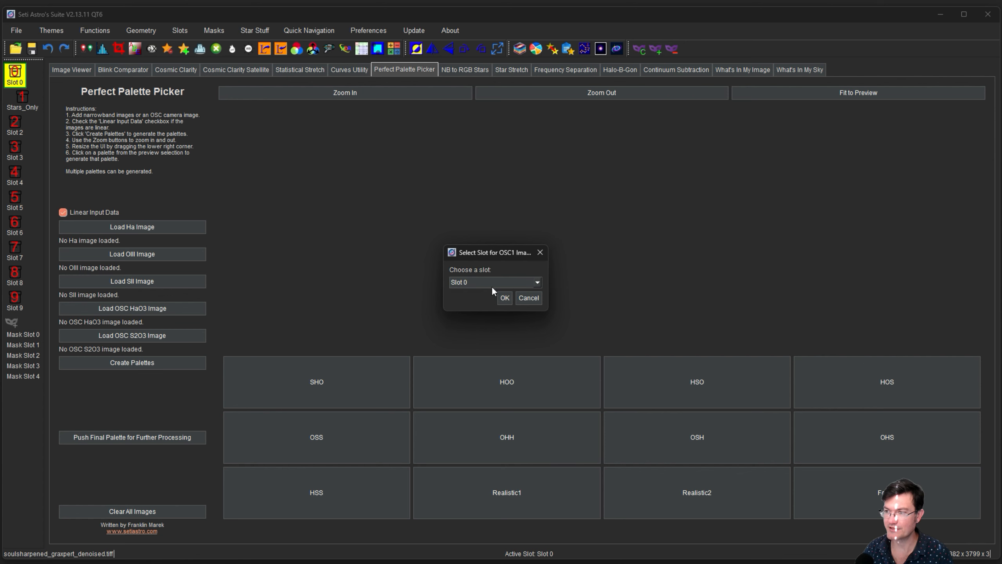
{"action": "left_click", "coordinate": [504, 300]}
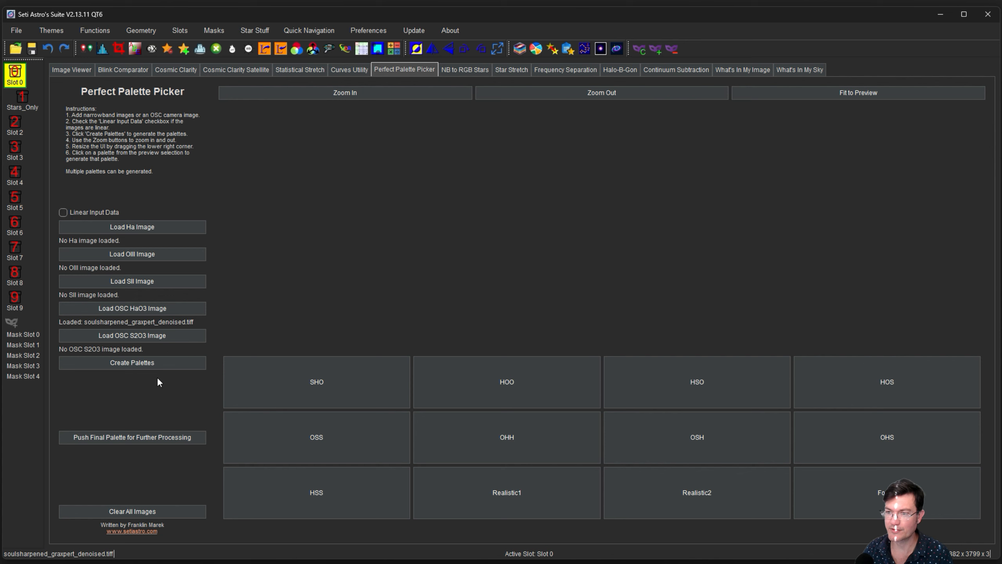
{"action": "left_click", "coordinate": [154, 360]}
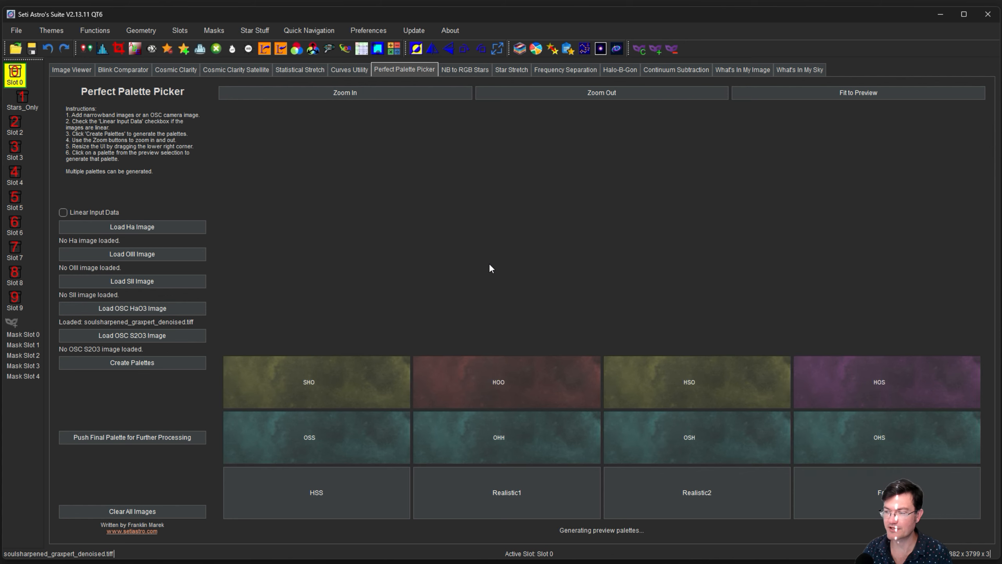
Compare HOO, Foraxx, Realistic2 and Realistic1 palettes fitted to the preview, finishing on Foraxx.
{"action": "left_click", "coordinate": [550, 389]}
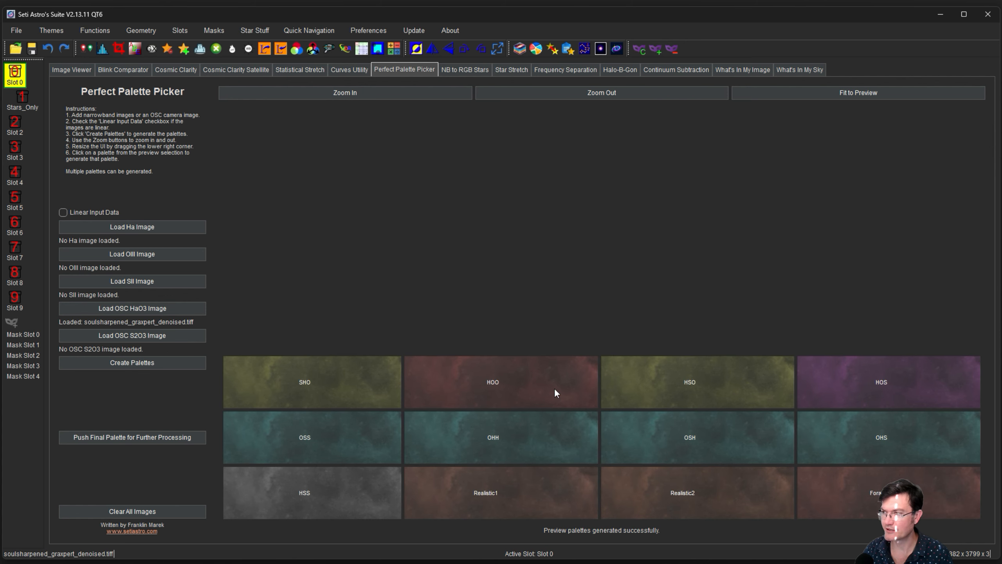
{"action": "left_click", "coordinate": [857, 92]}
{"action": "scroll", "coordinate": [720, 188], "scroll_direction": "down", "scroll_amount": 1}
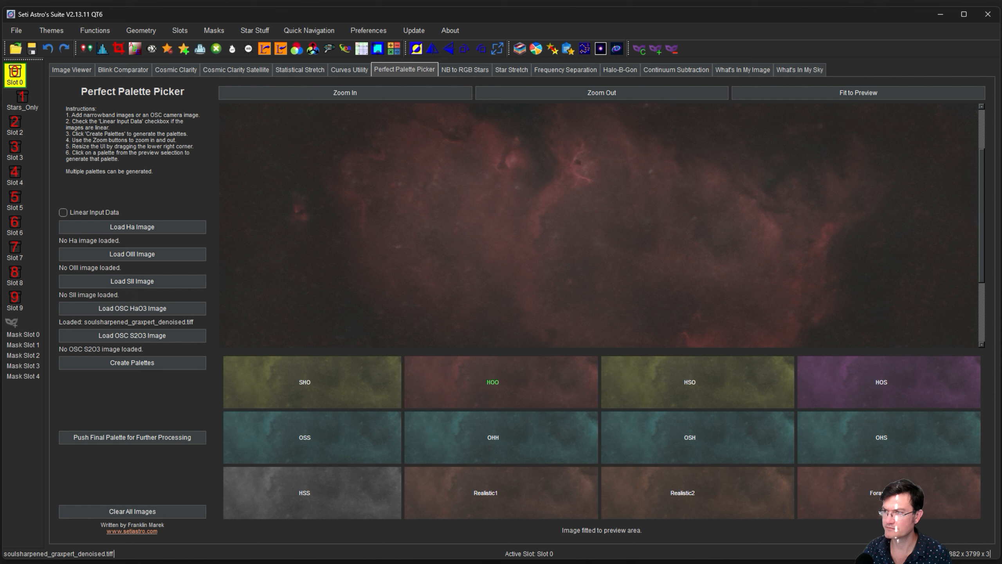
{"action": "left_click", "coordinate": [888, 494]}
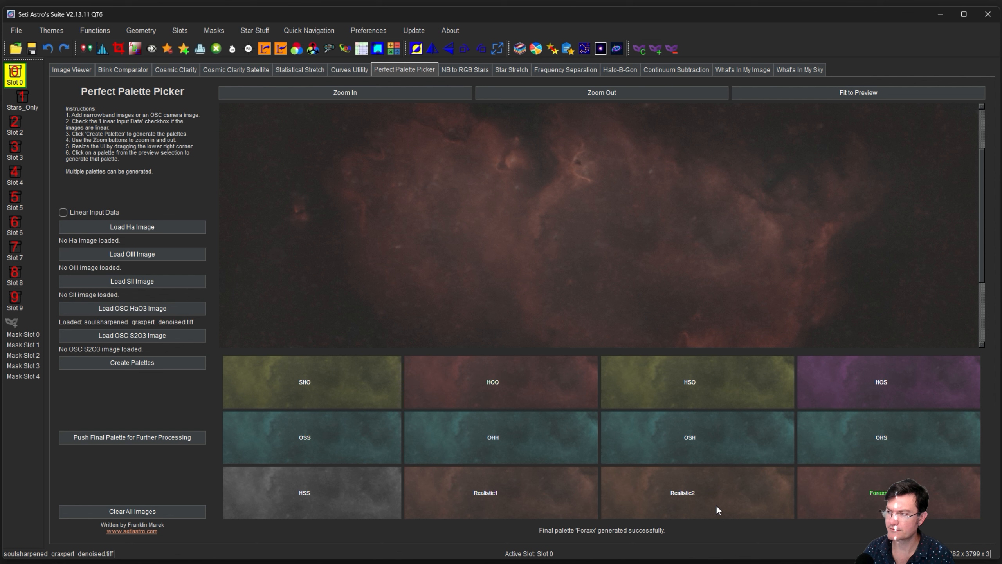
{"action": "left_click", "coordinate": [558, 507]}
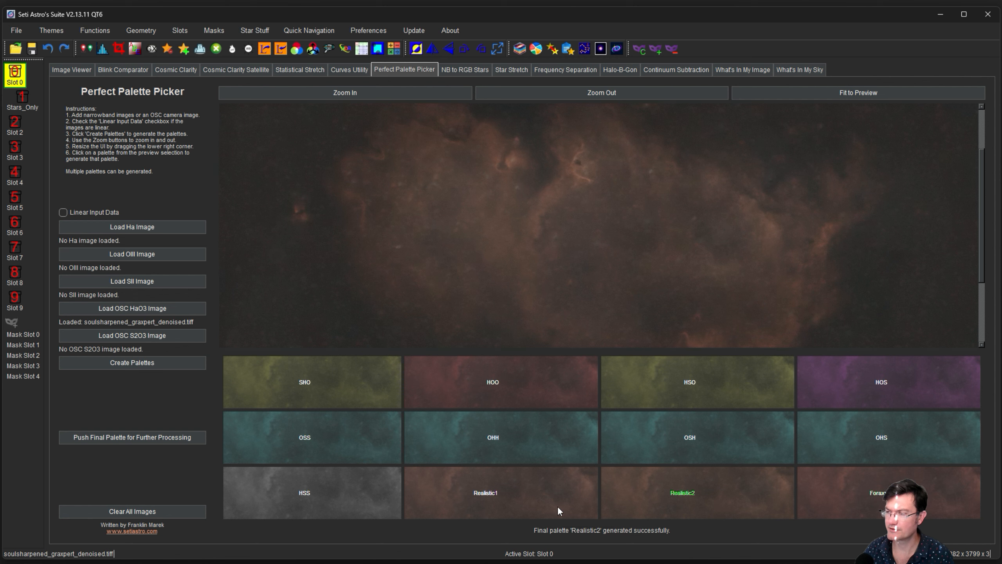
{"action": "left_click", "coordinate": [557, 507]}
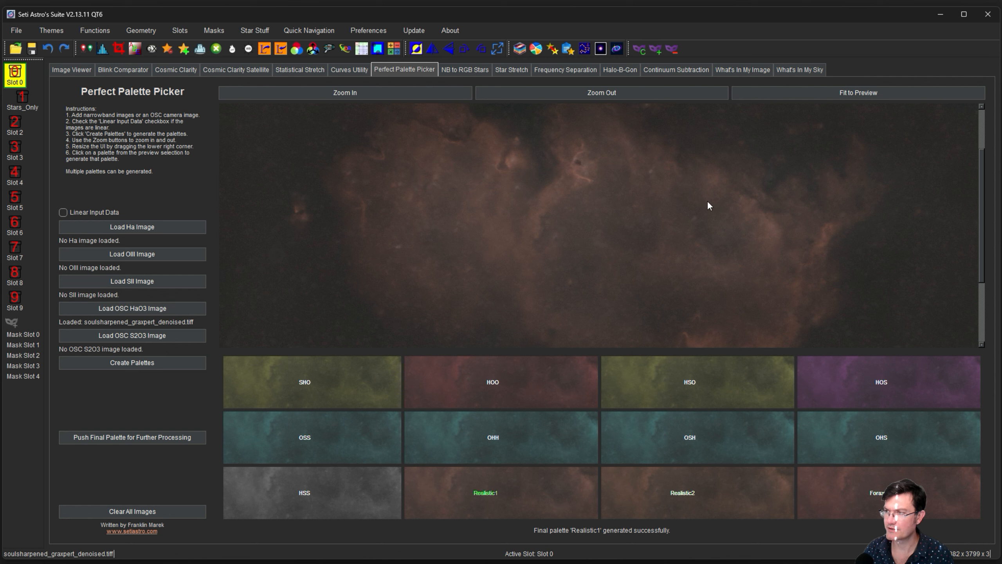
{"action": "left_click_drag", "start_coordinate": [687, 235], "coordinate": [696, 273]}
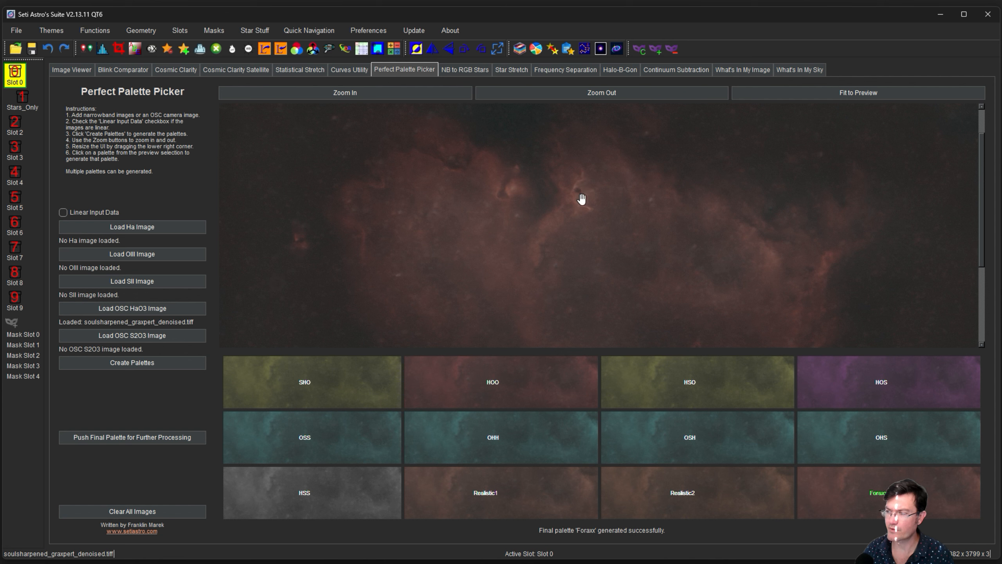
Pass the Foraxx result on for further processing and change the preview magnification.
{"action": "left_click", "coordinate": [143, 439]}
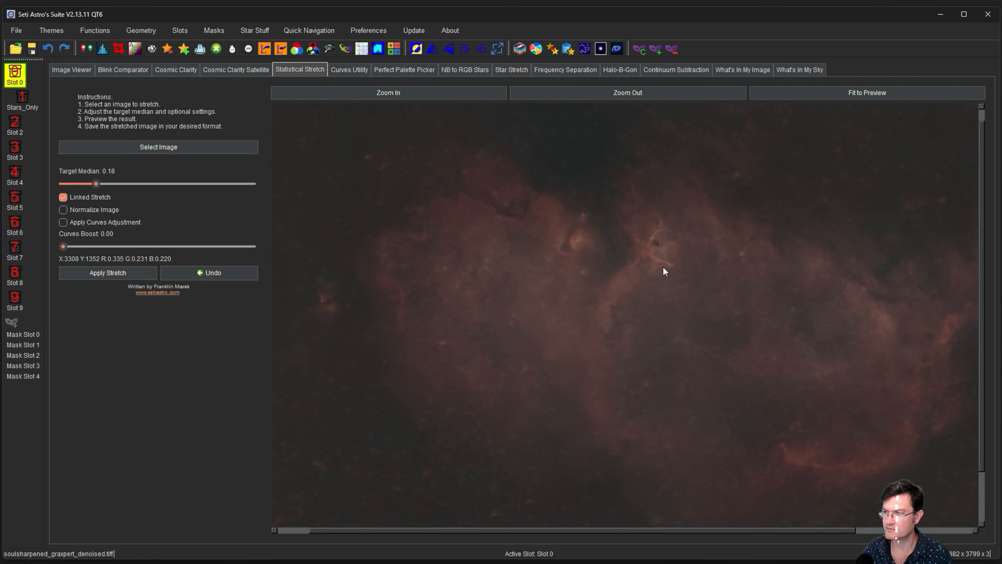
{"action": "left_click", "coordinate": [441, 92]}
{"action": "left_click", "coordinate": [441, 92]}
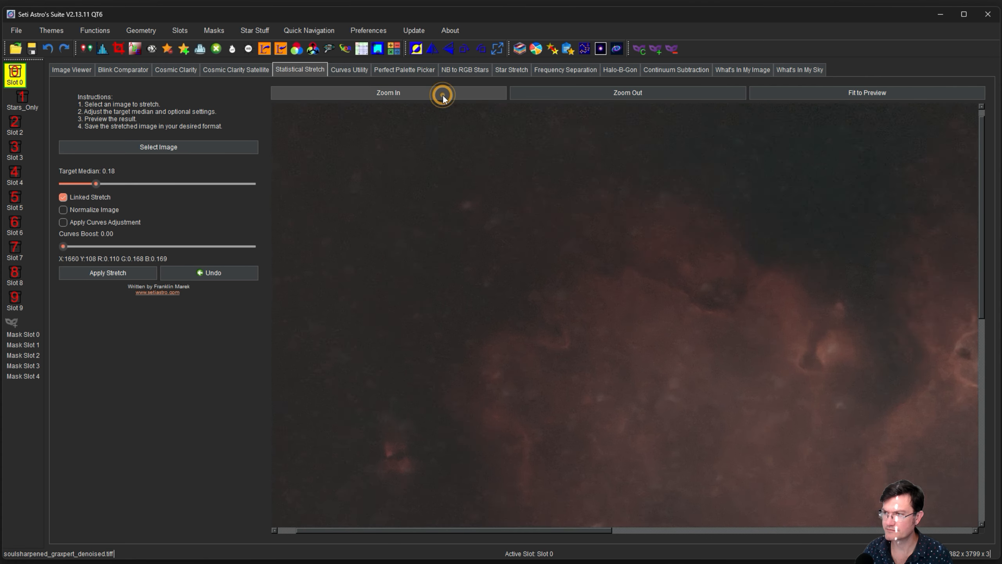
Apply a K (Brightness) S-curve in Curves Utility, darkening shadows and lifting midtones.
{"action": "left_click", "coordinate": [354, 71]}
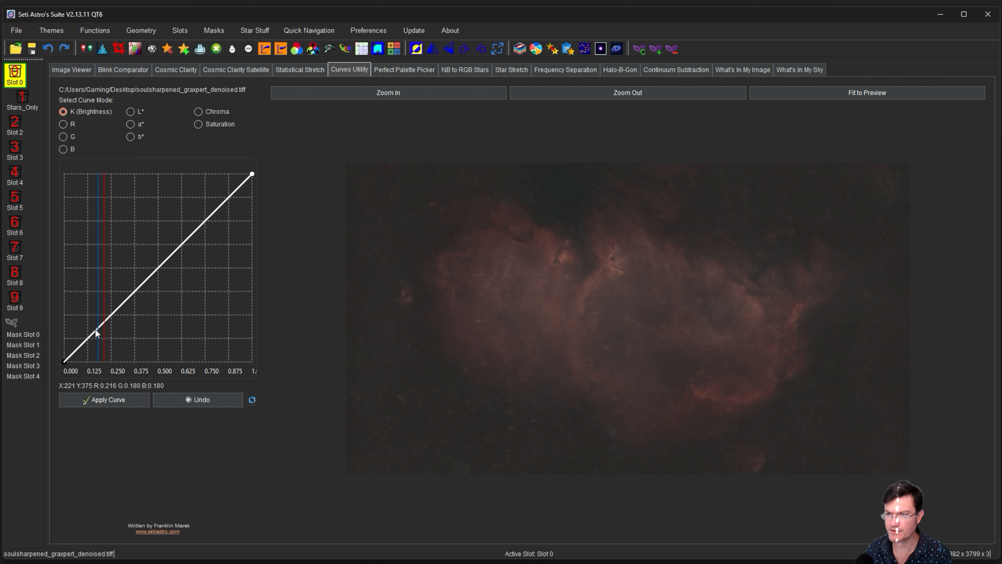
{"action": "left_click_drag", "start_coordinate": [101, 325], "coordinate": [104, 341]}
{"action": "left_click_drag", "start_coordinate": [148, 282], "coordinate": [145, 258]}
{"action": "left_click_drag", "start_coordinate": [104, 339], "coordinate": [104, 332]}
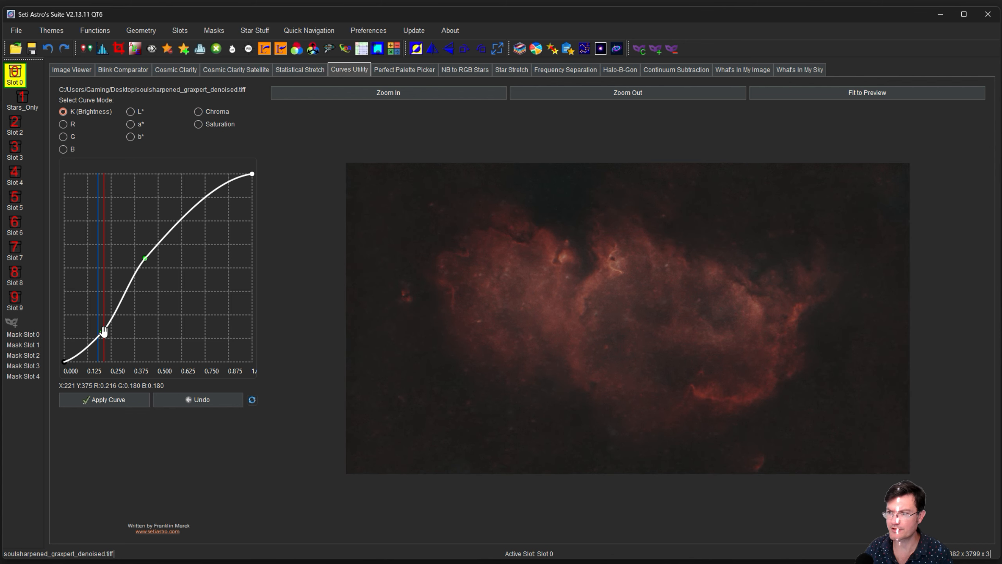
{"action": "left_click_drag", "start_coordinate": [146, 257], "coordinate": [151, 238]}
{"action": "left_click_drag", "start_coordinate": [102, 332], "coordinate": [102, 326]}
{"action": "double_click", "coordinate": [210, 187]}
{"action": "left_click_drag", "start_coordinate": [210, 187], "coordinate": [213, 189]}
{"action": "left_click", "coordinate": [127, 399]}
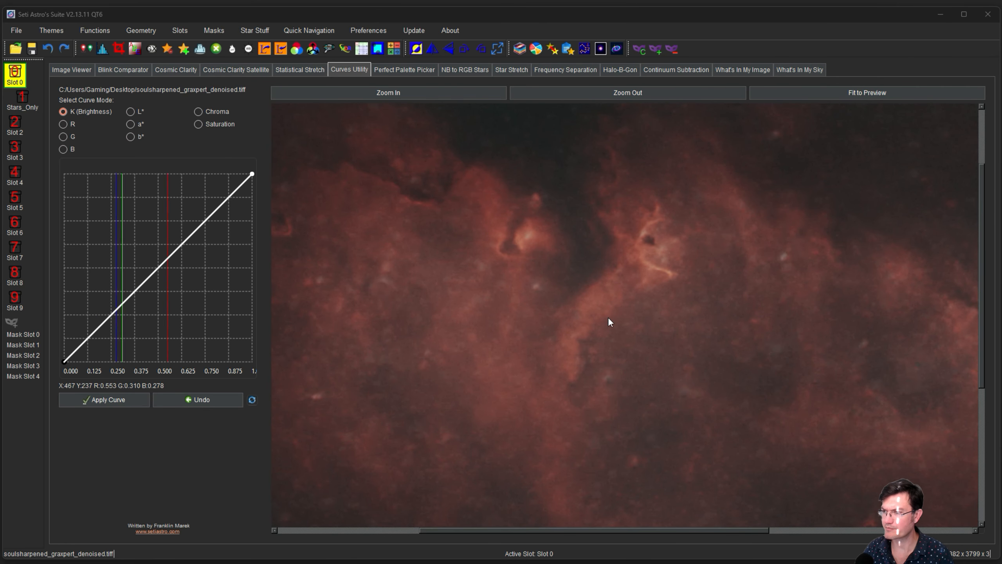
Zoom out and fit the whole nebula in the preview.
{"action": "left_click", "coordinate": [577, 95]}
{"action": "left_click", "coordinate": [579, 95]}
{"action": "left_click_drag", "start_coordinate": [524, 211], "coordinate": [607, 281]}
{"action": "left_click", "coordinate": [595, 91]}
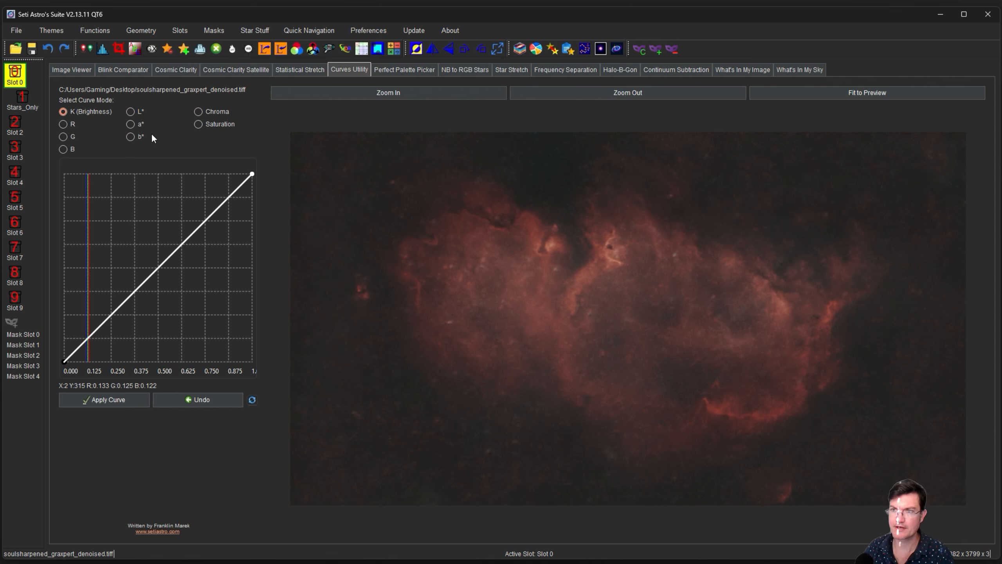
Create a Lightness mask of the entire image with a convolution blur of 50.
{"action": "left_click", "coordinate": [641, 49]}
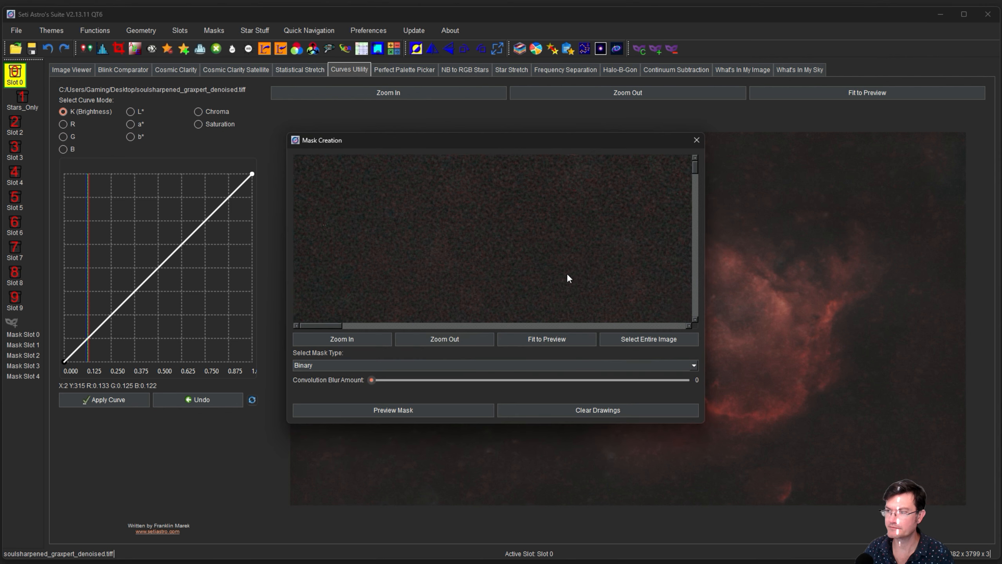
{"action": "left_click", "coordinate": [663, 337]}
{"action": "left_click", "coordinate": [420, 366]}
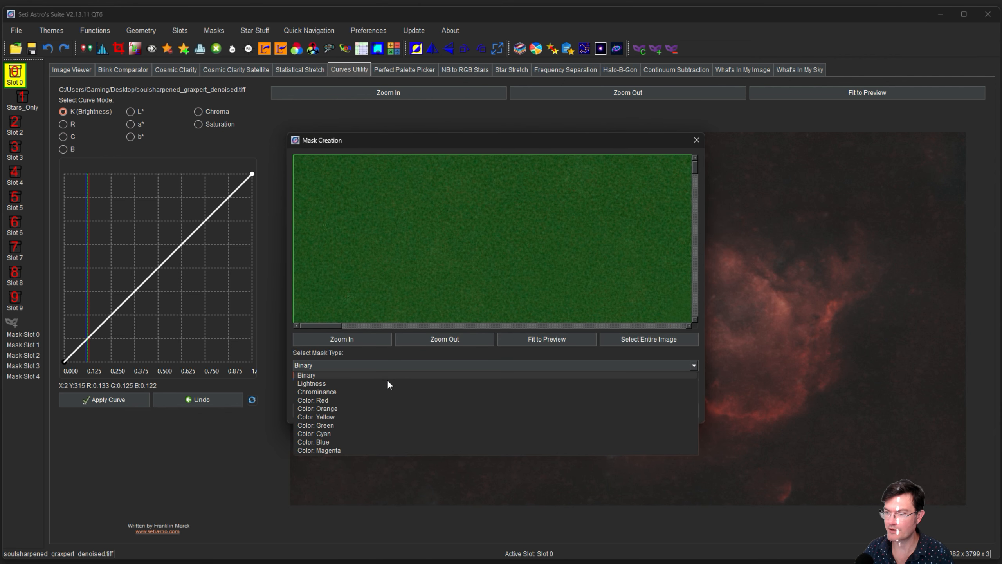
{"action": "left_click", "coordinate": [384, 383]}
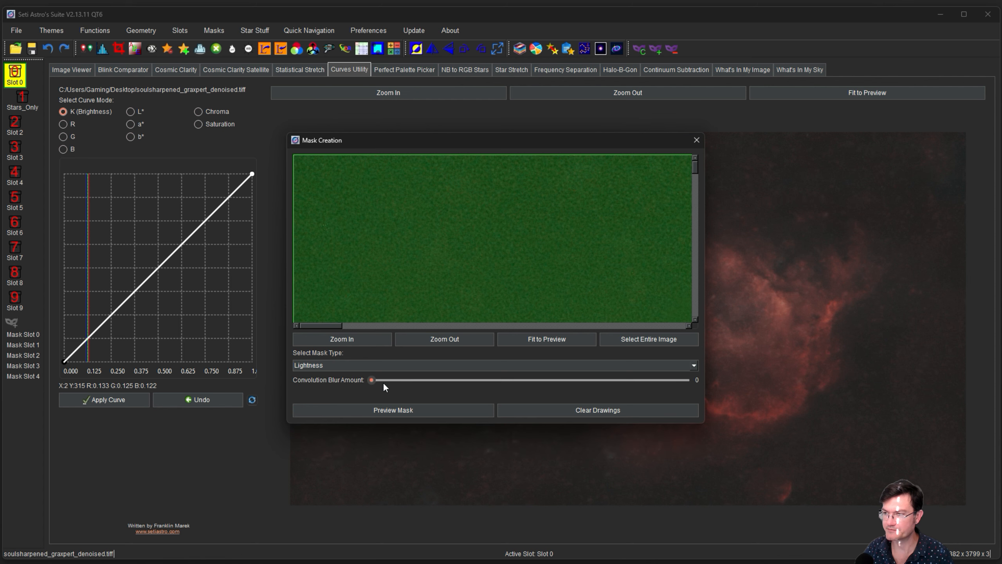
{"action": "left_click_drag", "start_coordinate": [372, 380], "coordinate": [470, 379]}
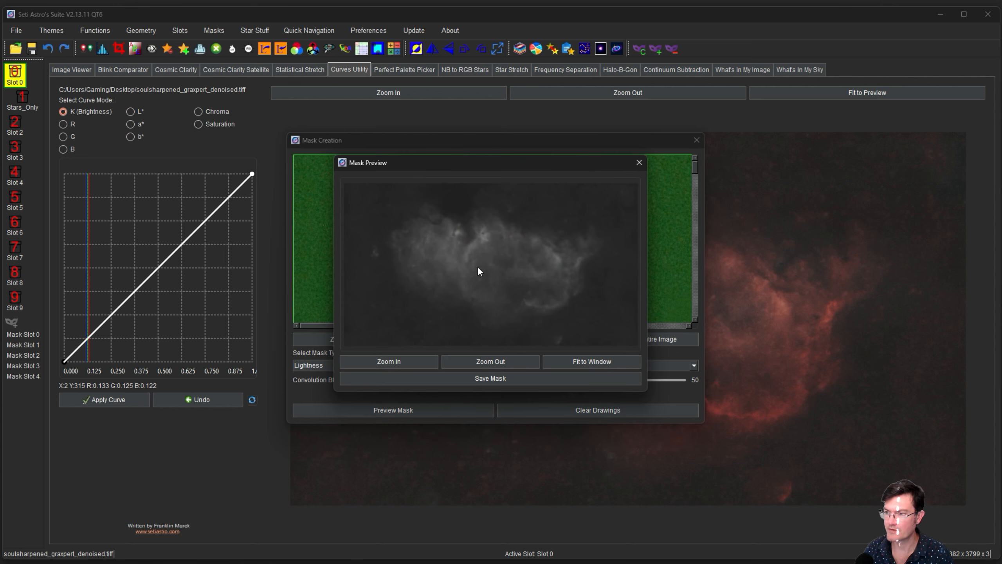
Save the previewed mask to Mask Slot 0 and close the mask window.
{"action": "left_click", "coordinate": [489, 378]}
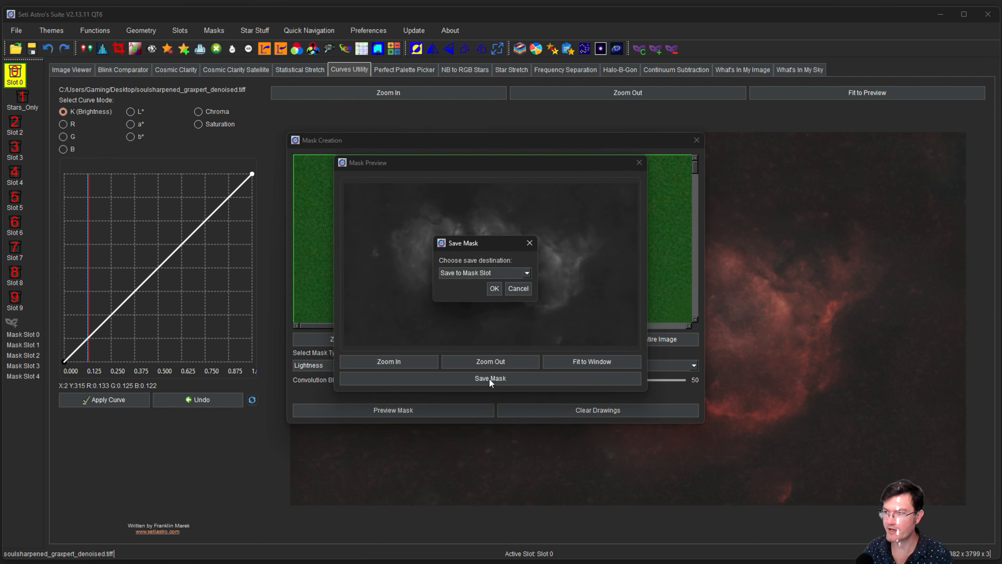
{"action": "left_click", "coordinate": [498, 288]}
{"action": "left_click", "coordinate": [494, 288]}
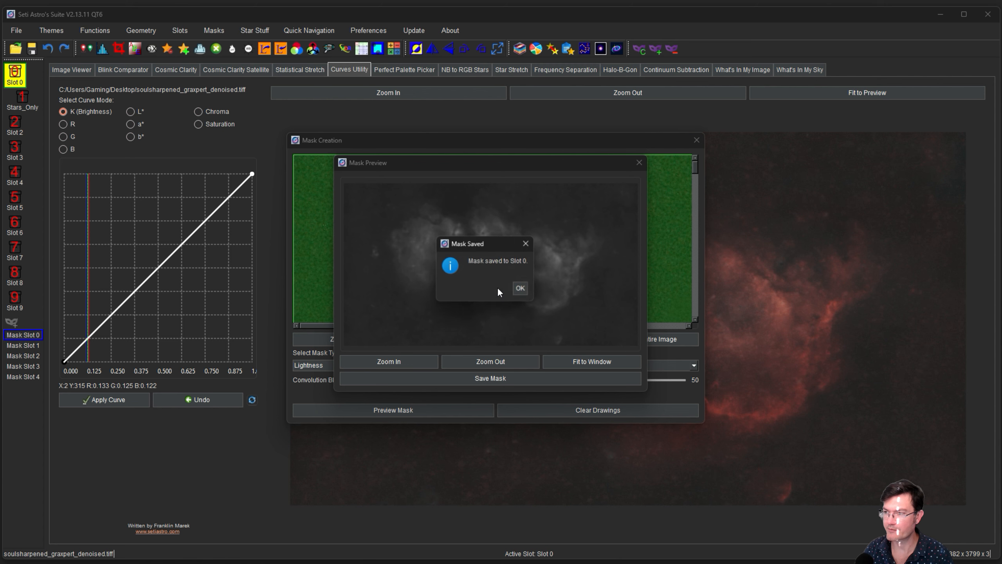
{"action": "left_click", "coordinate": [524, 289]}
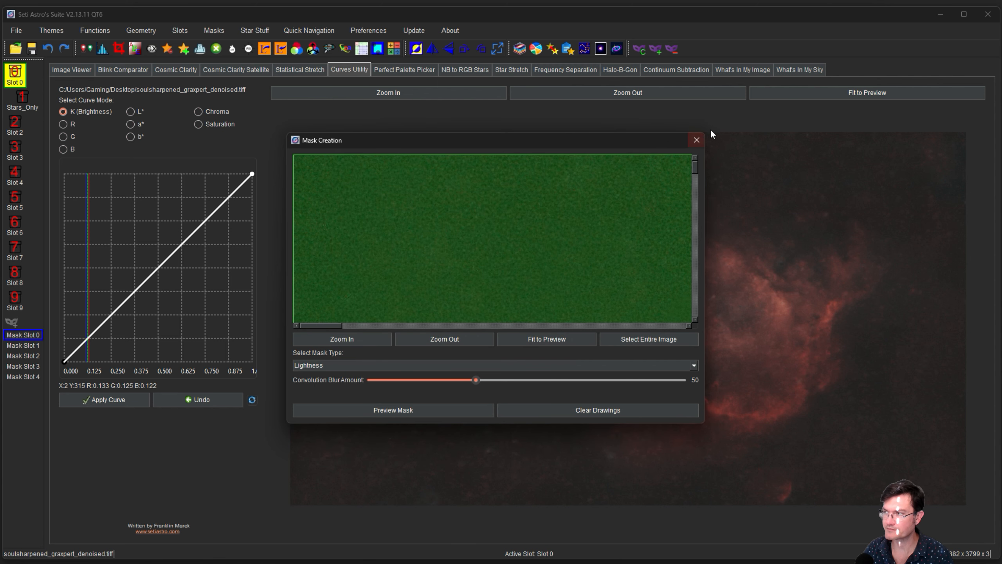
{"action": "left_click", "coordinate": [697, 140]}
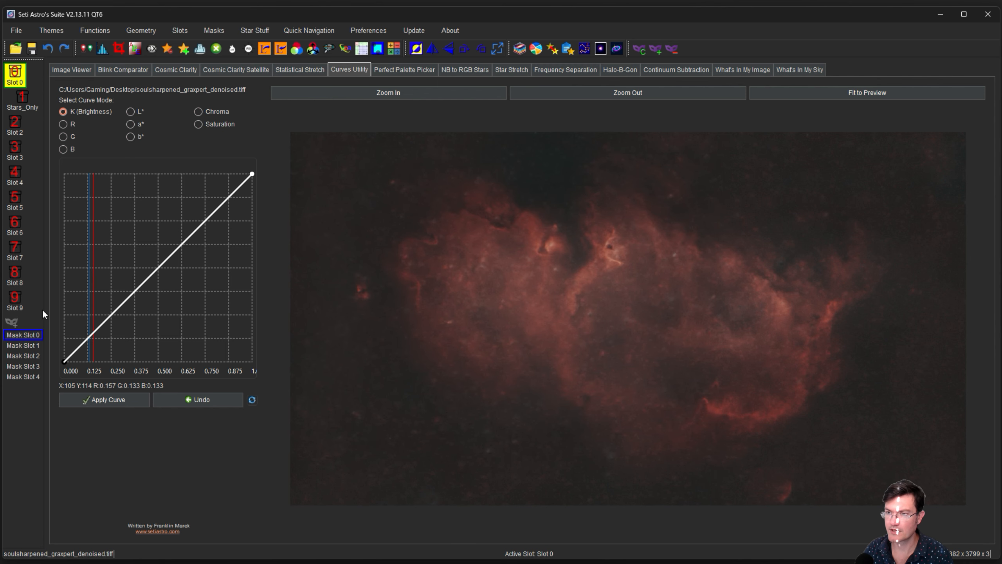
Copy the lightness mask from Mask Slot 0 to Image Slot 2 and display Slot 2.
{"action": "left_click", "coordinate": [84, 49]}
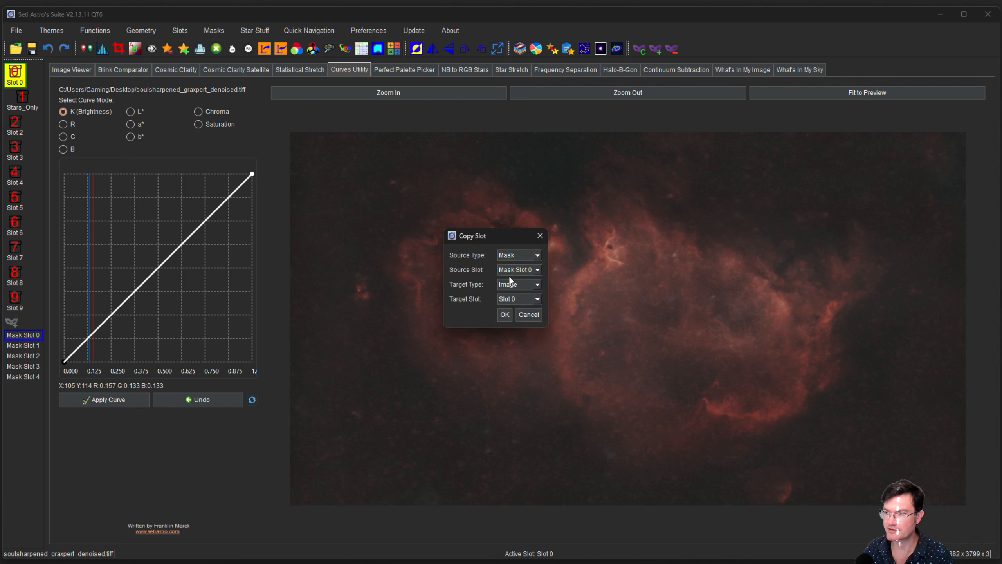
{"action": "left_click", "coordinate": [510, 299]}
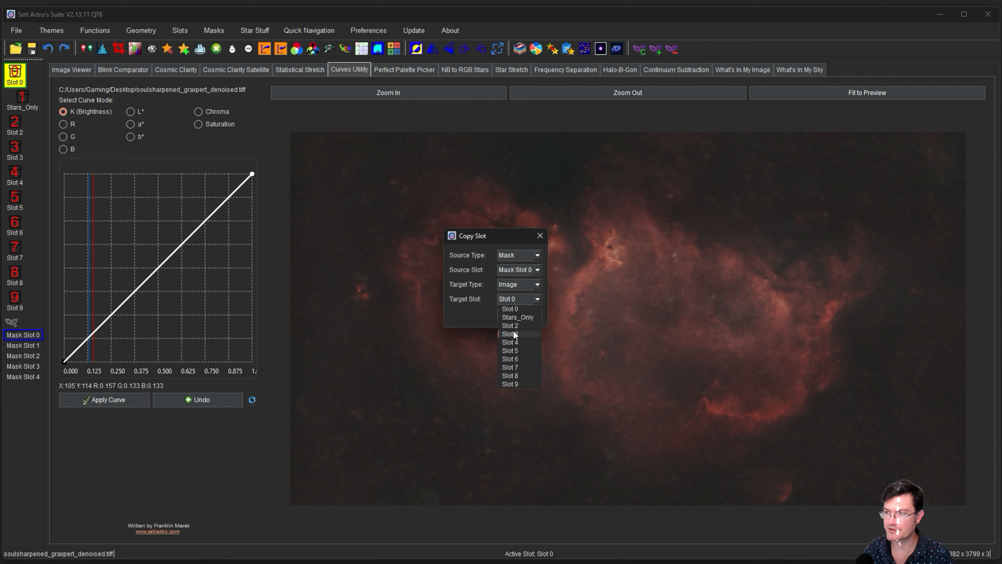
{"action": "left_click", "coordinate": [510, 326]}
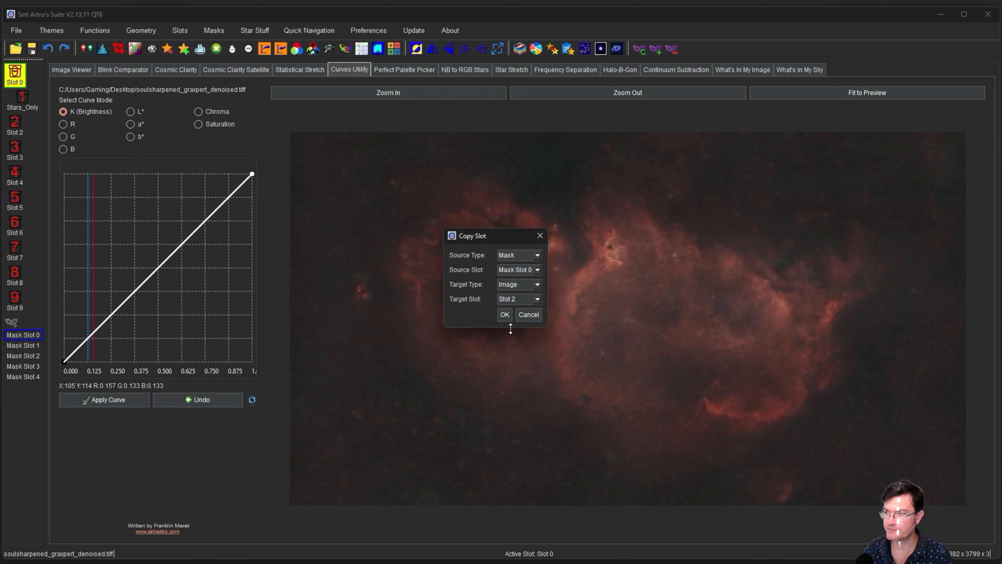
{"action": "left_click", "coordinate": [503, 315]}
{"action": "left_click", "coordinate": [570, 299]}
{"action": "left_click", "coordinate": [17, 128]}
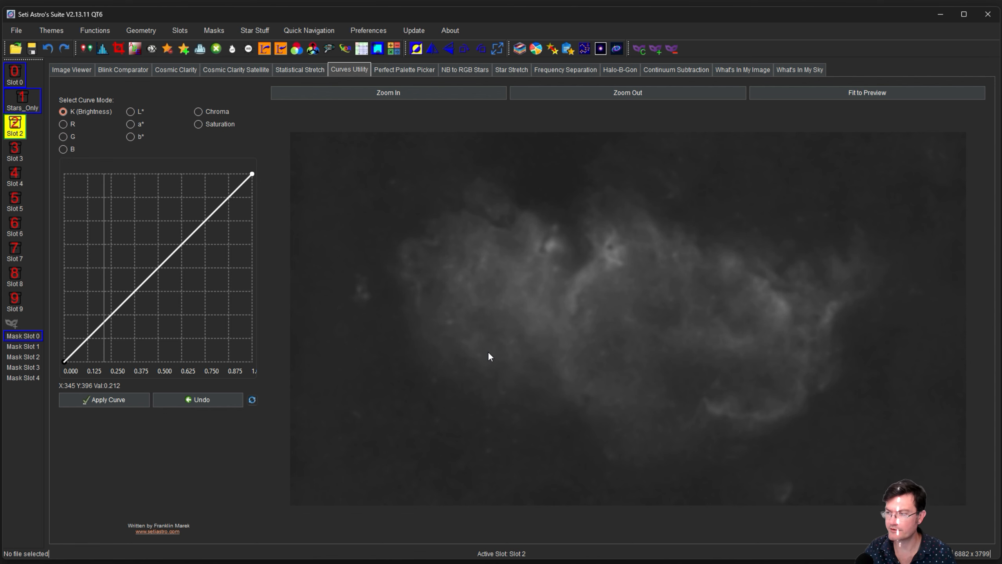
Invert the Slot 2 mask with Ctrl+I and apply a steep threshold-like contrast curve.
{"action": "key", "text": "ctrl+i"}
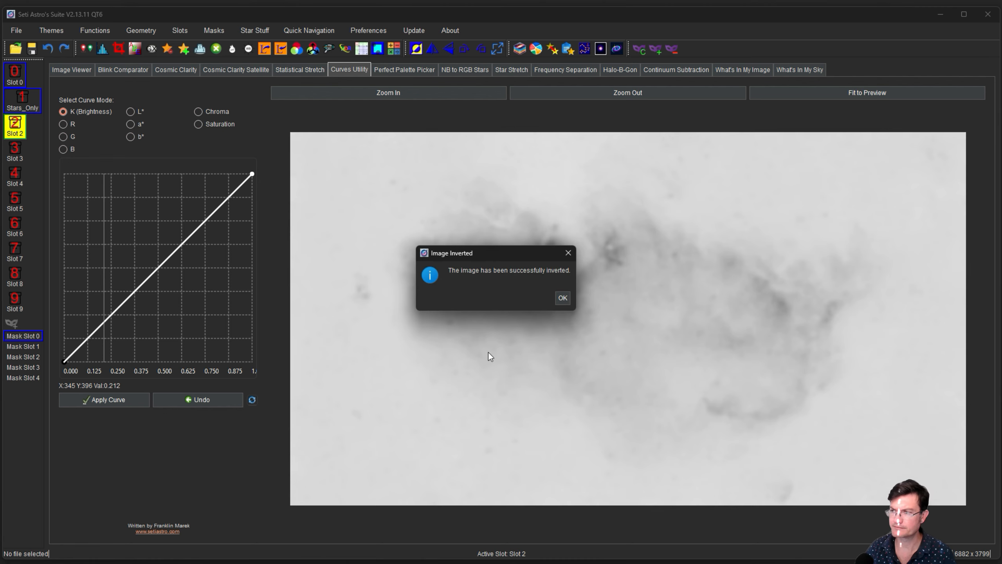
{"action": "left_click", "coordinate": [563, 298]}
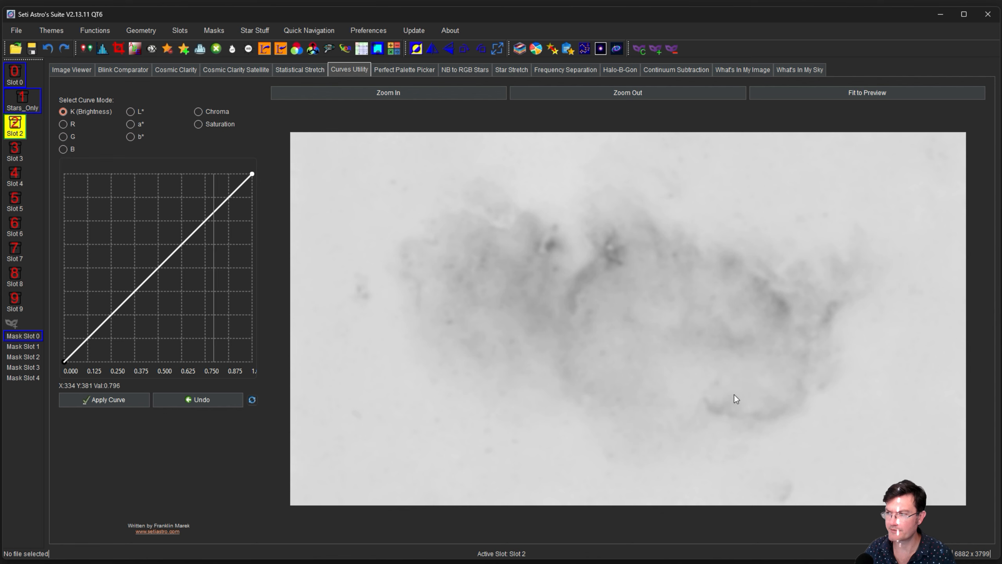
{"action": "double_click", "coordinate": [121, 294]}
{"action": "left_click_drag", "start_coordinate": [121, 295], "coordinate": [197, 350]}
{"action": "double_click", "coordinate": [233, 186]}
{"action": "left_click_drag", "start_coordinate": [235, 184], "coordinate": [238, 187]}
{"action": "mouse_move", "coordinate": [197, 350]}
{"action": "left_mouse_down"}
{"action": "mouse_move", "coordinate": [213, 339]}
{"action": "mouse_move", "coordinate": [208, 354]}
{"action": "left_mouse_up"}
{"action": "double_click", "coordinate": [221, 238]}
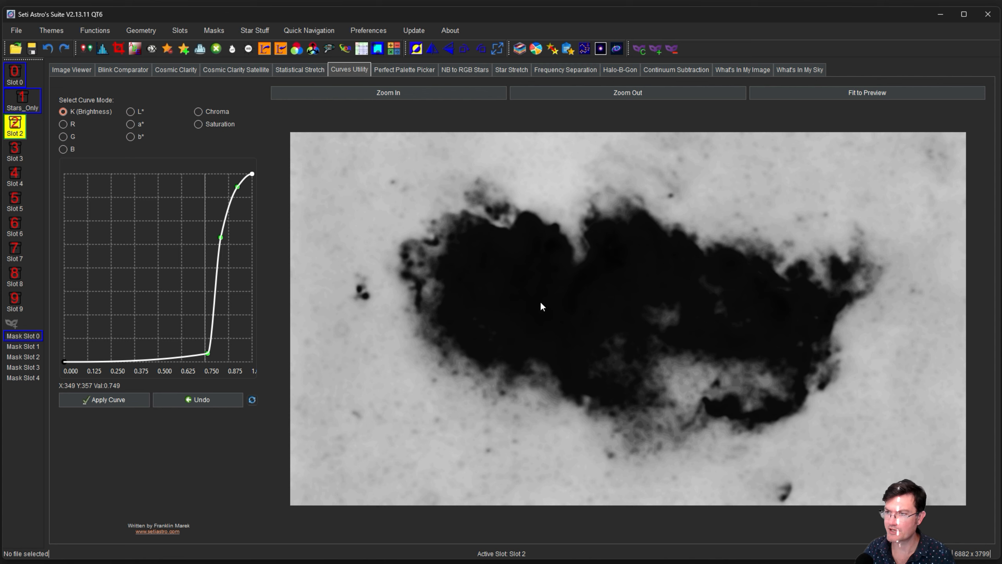
{"action": "left_click", "coordinate": [118, 400]}
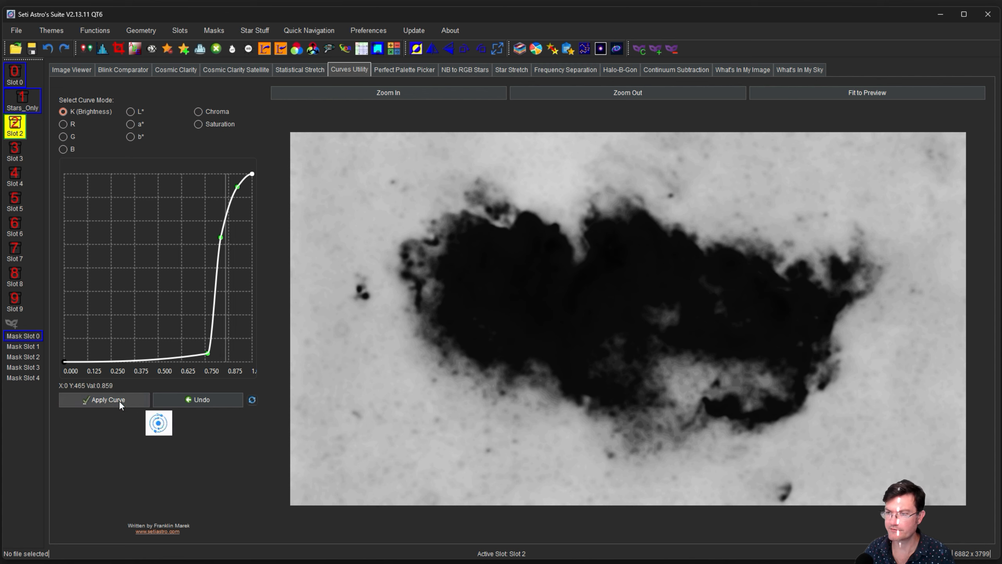
{"action": "left_click", "coordinate": [14, 132]}
Copy Image Slot 2 into Mask Slot 0, overwriting the existing mask.
{"action": "left_click", "coordinate": [86, 48]}
{"action": "left_click", "coordinate": [523, 270]}
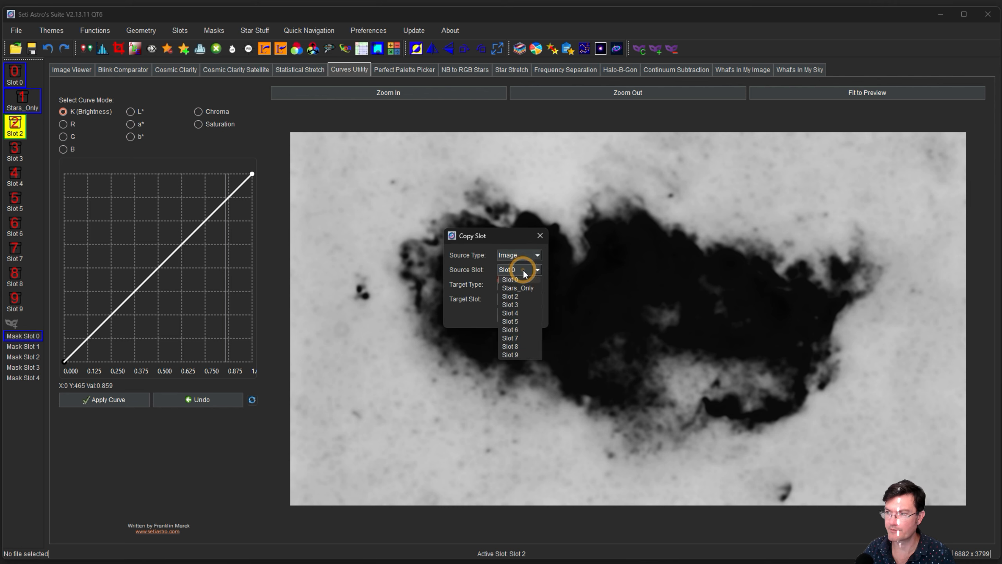
{"action": "left_click", "coordinate": [518, 292]}
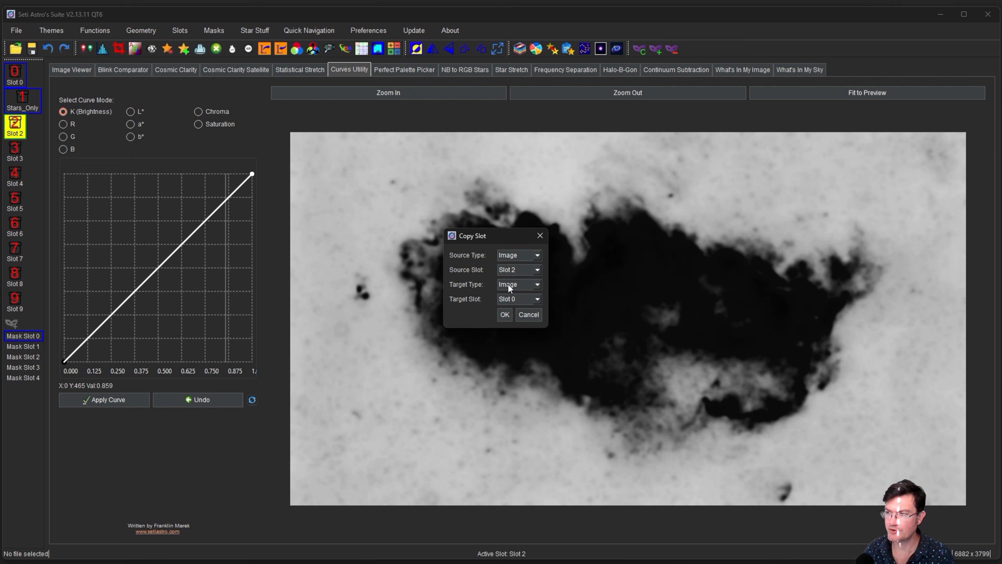
{"action": "left_click", "coordinate": [509, 302]}
{"action": "left_click", "coordinate": [504, 314]}
{"action": "left_click", "coordinate": [566, 296]}
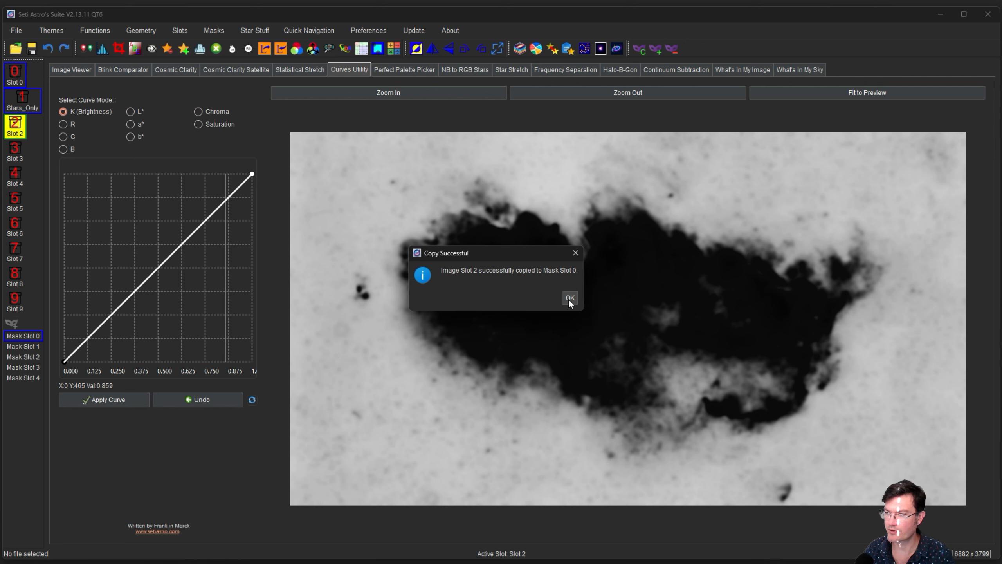
{"action": "left_click", "coordinate": [568, 298]}
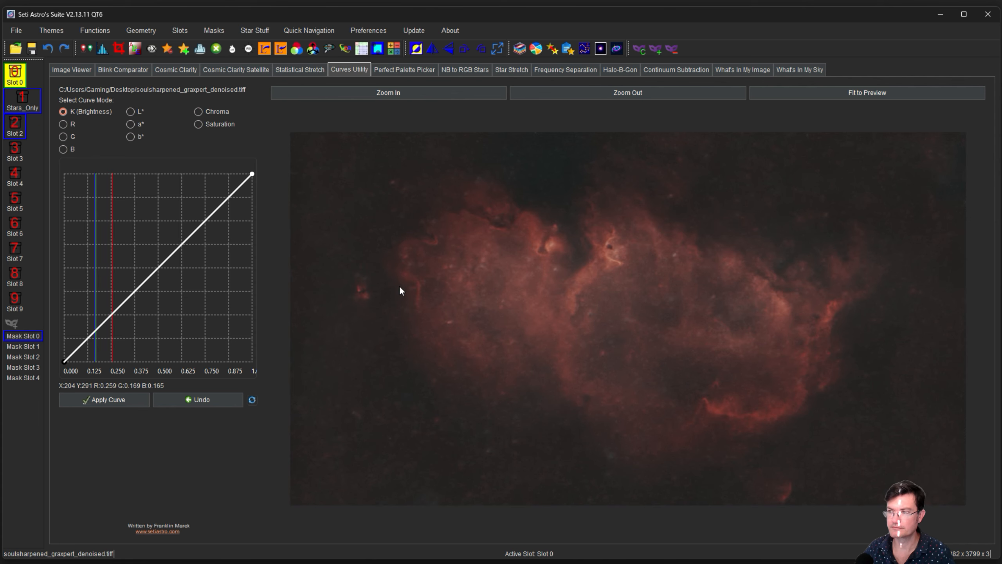
Preview Mask Slot 0 and apply it to the Soul Nebula image in Slot 0.
{"action": "right_click", "coordinate": [21, 335]}
{"action": "left_click", "coordinate": [40, 339]}
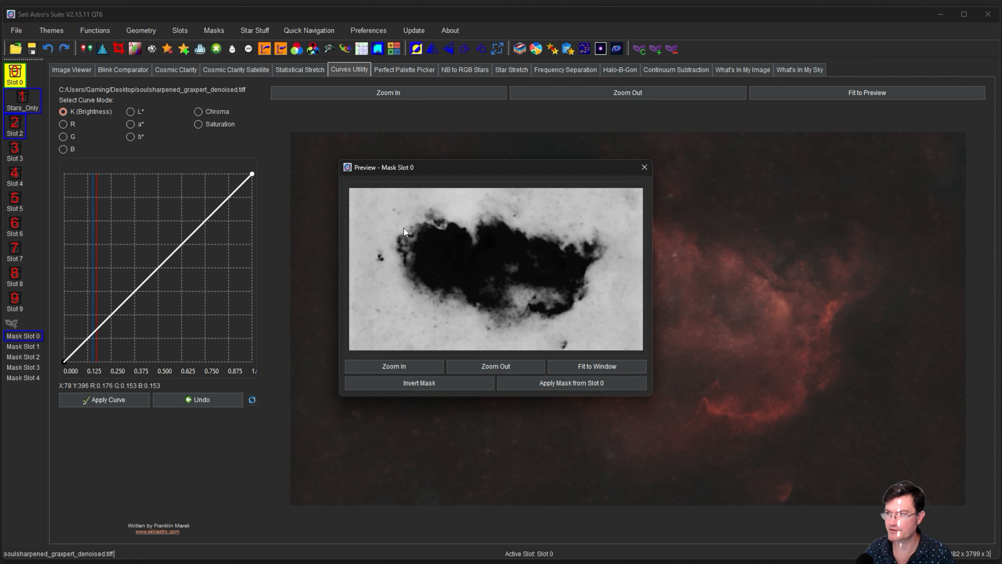
{"action": "left_click", "coordinate": [644, 168]}
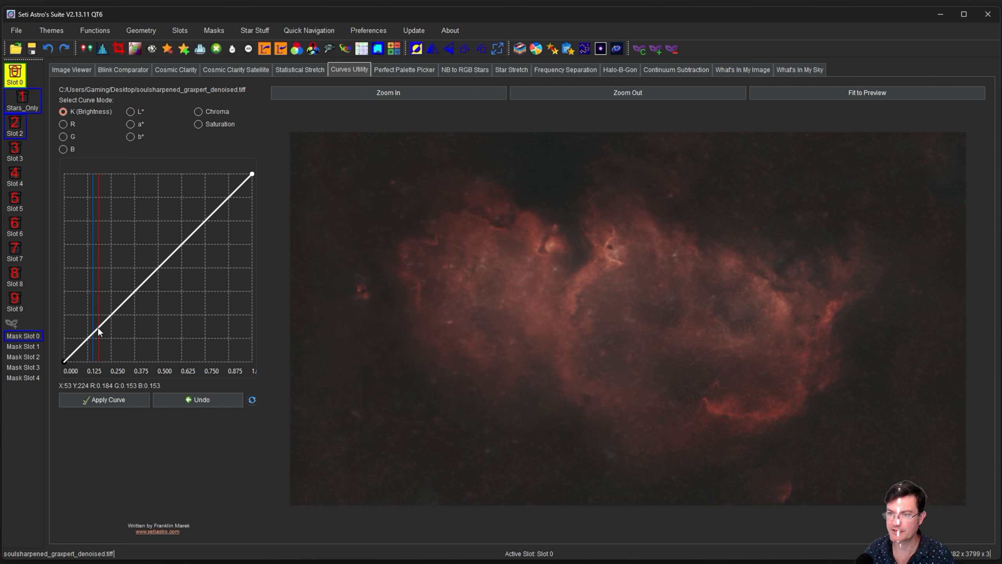
{"action": "left_click", "coordinate": [20, 336]}
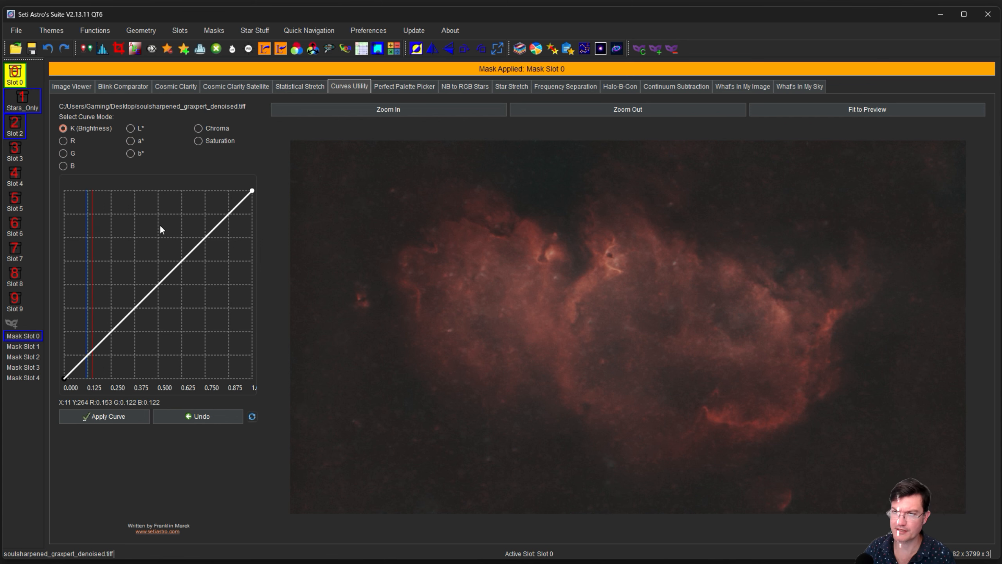
Lower the Chroma curve's midpoint slightly and apply it to the nebula.
{"action": "left_click", "coordinate": [198, 128]}
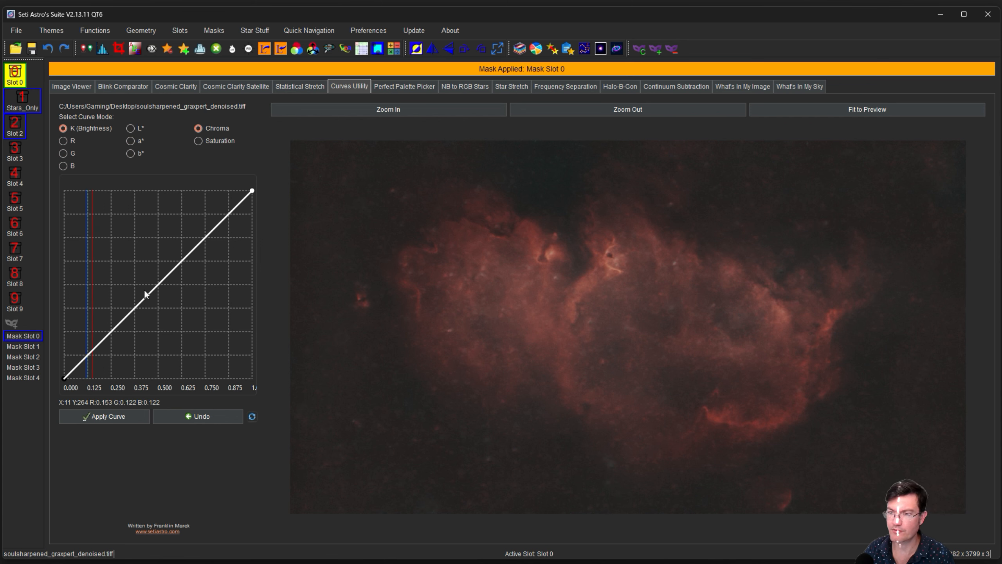
{"action": "left_click", "coordinate": [174, 299]}
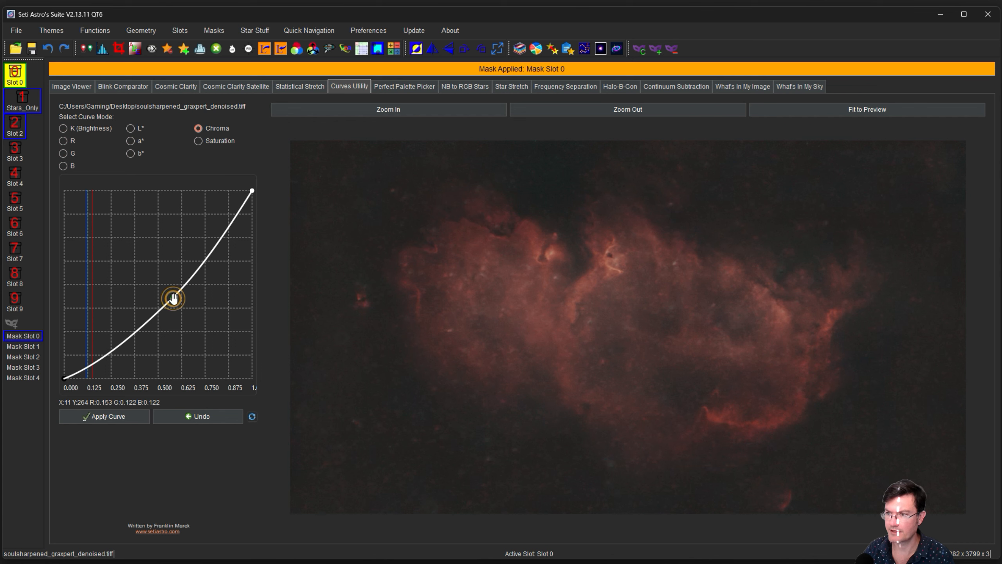
{"action": "left_click_drag", "start_coordinate": [176, 307], "coordinate": [175, 306]}
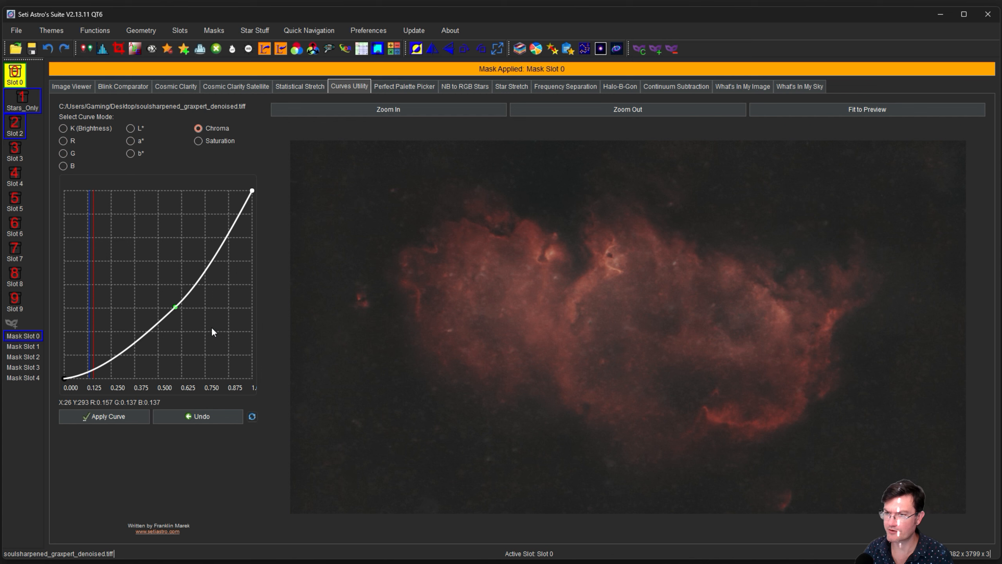
{"action": "left_click", "coordinate": [90, 417]}
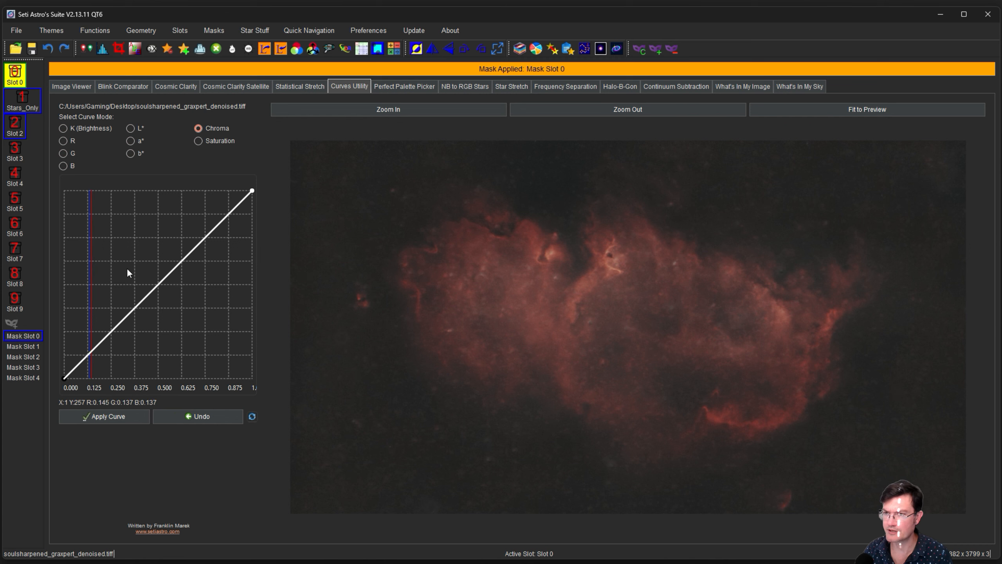
Darken the masked nebula with a K (Brightness) curve pulled below the diagonal.
{"action": "left_click", "coordinate": [62, 128]}
{"action": "left_click", "coordinate": [157, 298]}
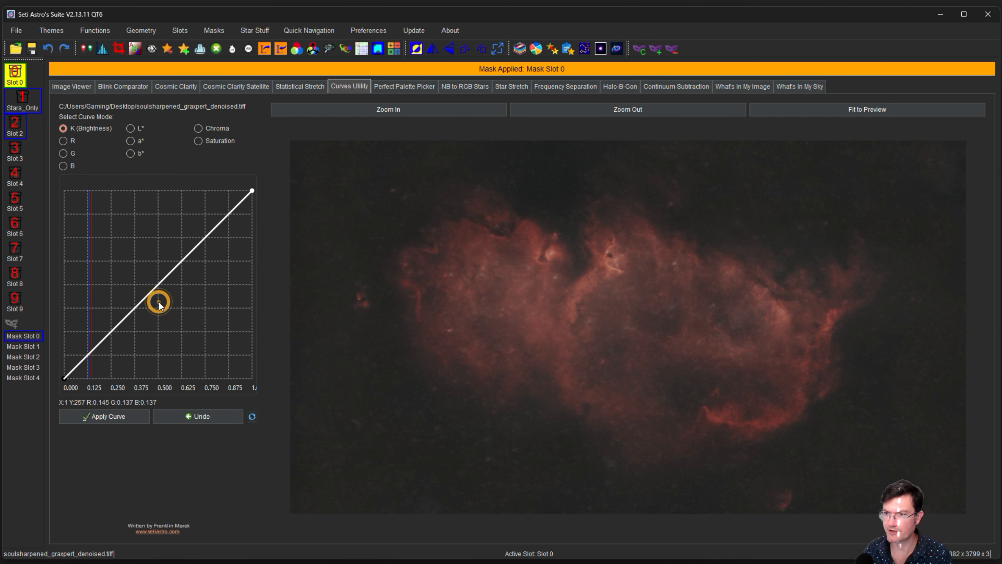
{"action": "left_click_drag", "start_coordinate": [157, 297], "coordinate": [131, 320]}
{"action": "left_click", "coordinate": [94, 414]}
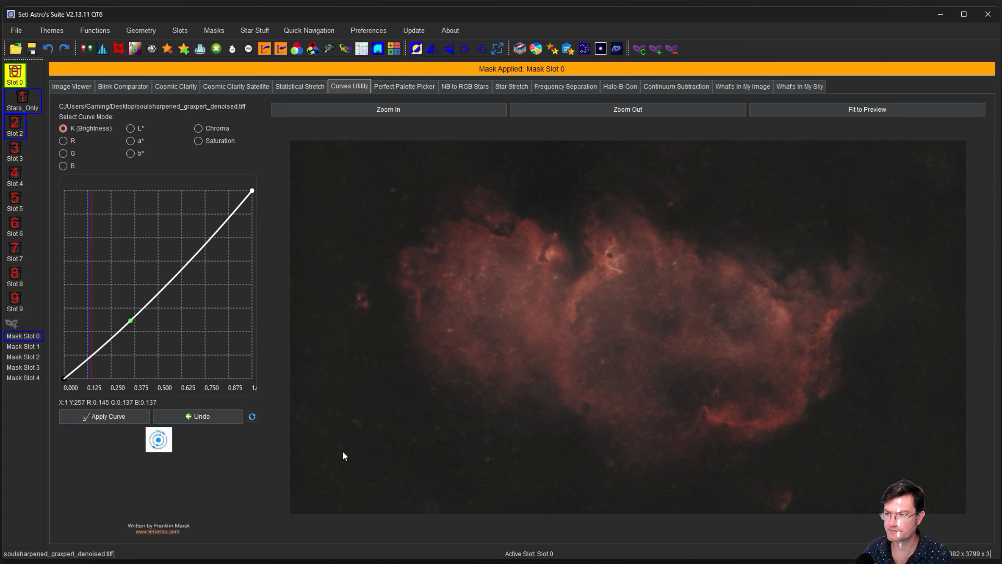
Preview Mask Slot 0, invert it so the nebula is white, and reapply it to Slot 0.
{"action": "right_click", "coordinate": [25, 335]}
{"action": "left_click", "coordinate": [48, 343]}
{"action": "left_click", "coordinate": [443, 382]}
{"action": "left_click", "coordinate": [538, 299]}
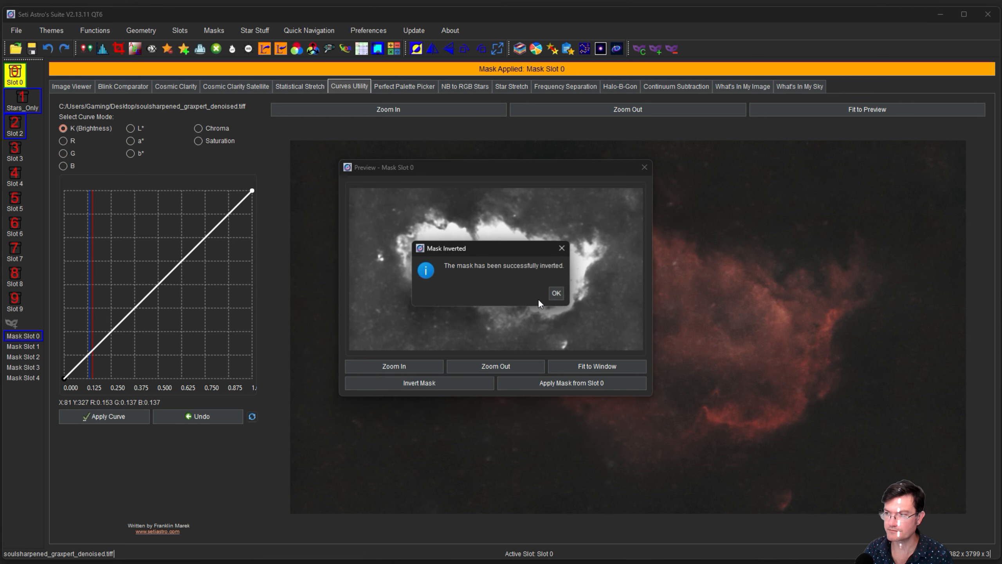
{"action": "left_click", "coordinate": [556, 293]}
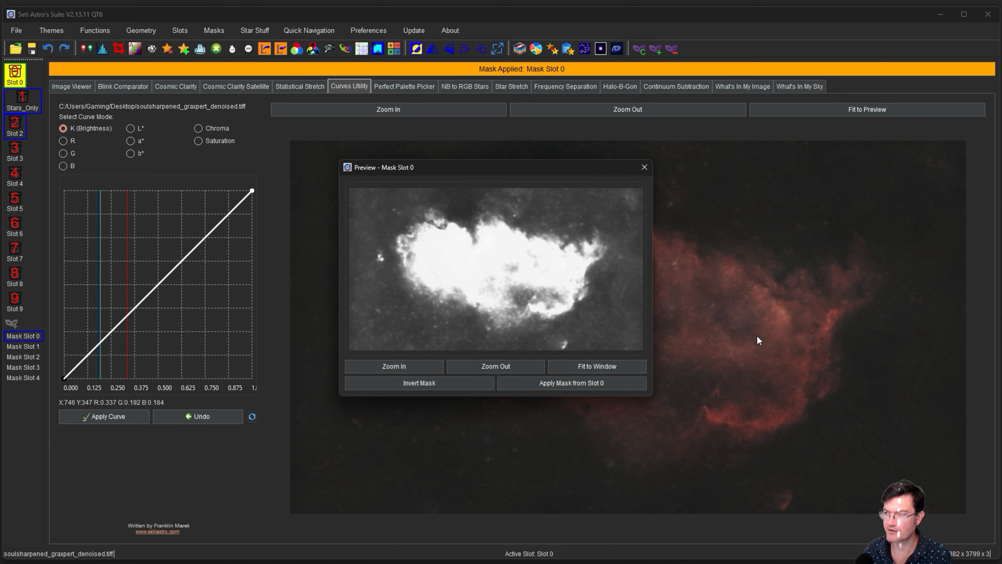
{"action": "left_click", "coordinate": [561, 382]}
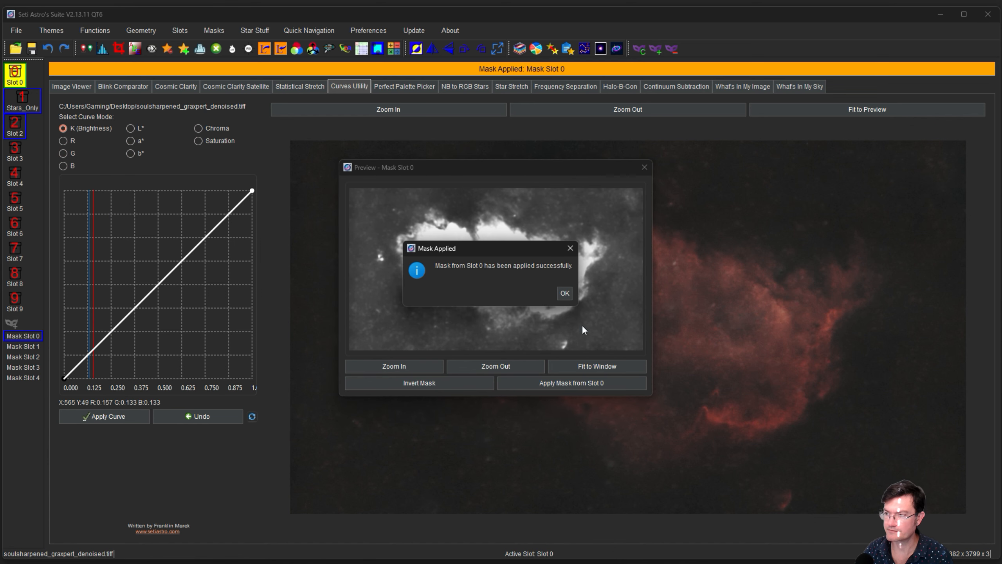
{"action": "left_click", "coordinate": [566, 292]}
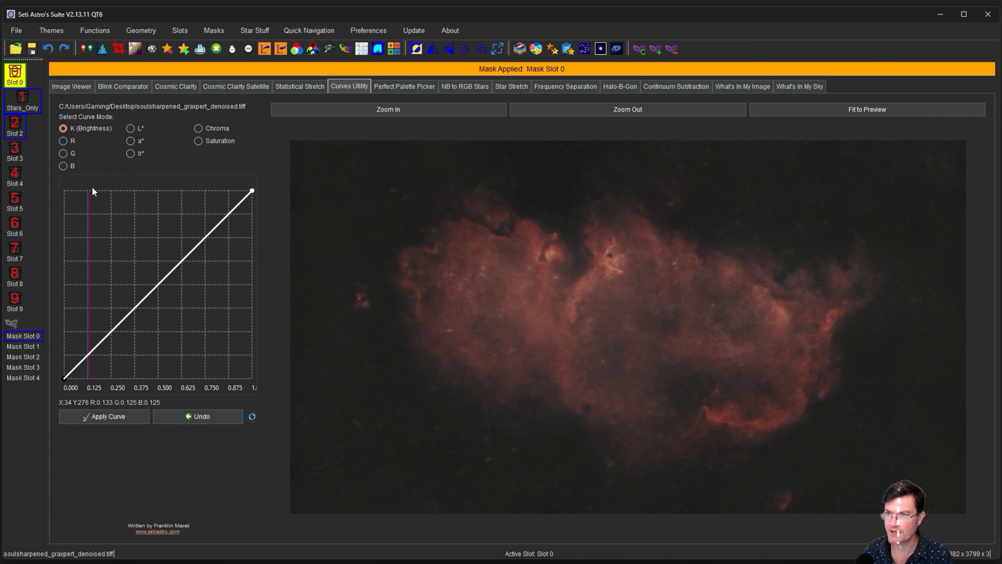
Boost saturation with an upward-bowed Chroma curve and apply it.
{"action": "left_click", "coordinate": [199, 128]}
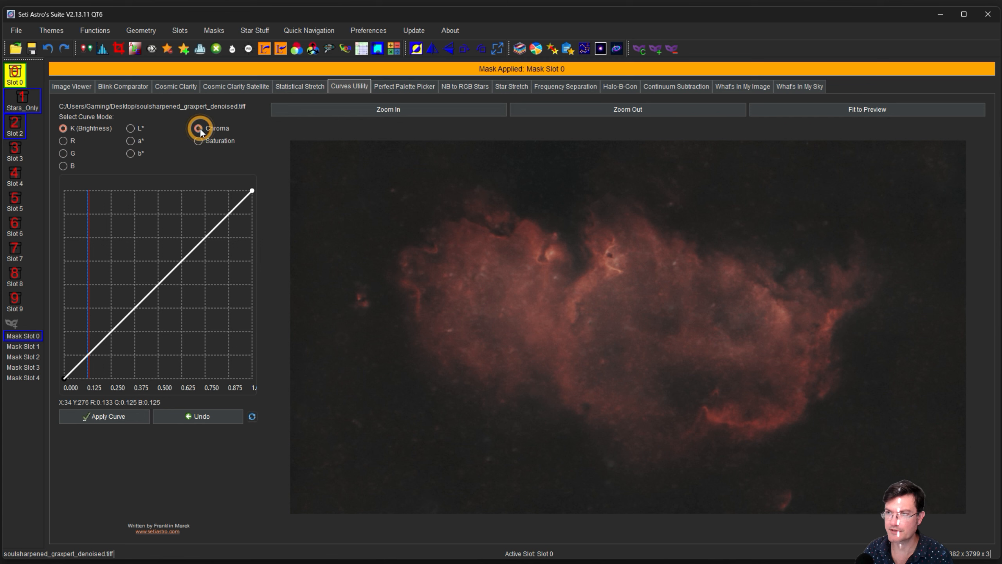
{"action": "left_click_drag", "start_coordinate": [157, 272], "coordinate": [159, 269]}
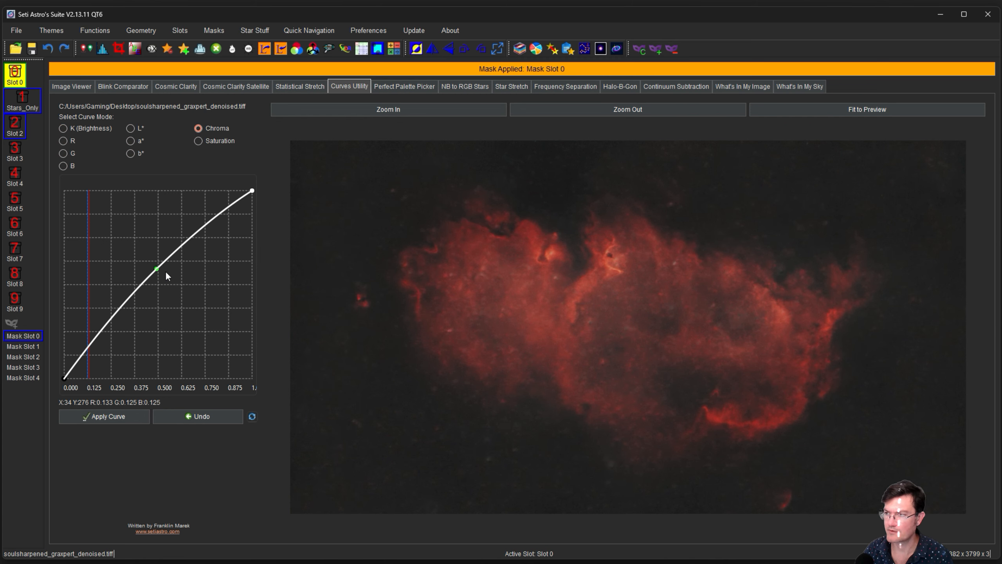
{"action": "left_click_drag", "start_coordinate": [157, 269], "coordinate": [160, 269]}
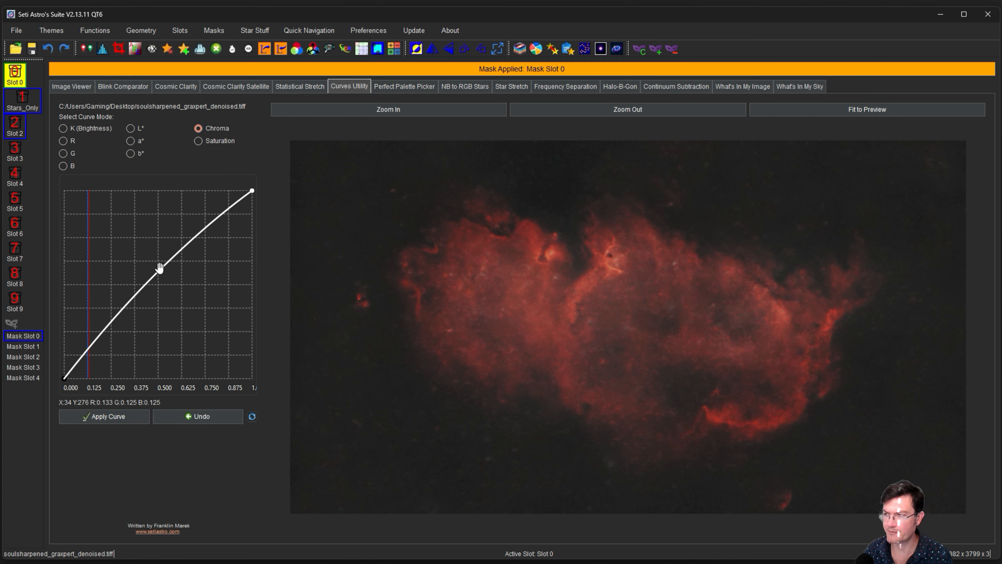
{"action": "left_click", "coordinate": [112, 416]}
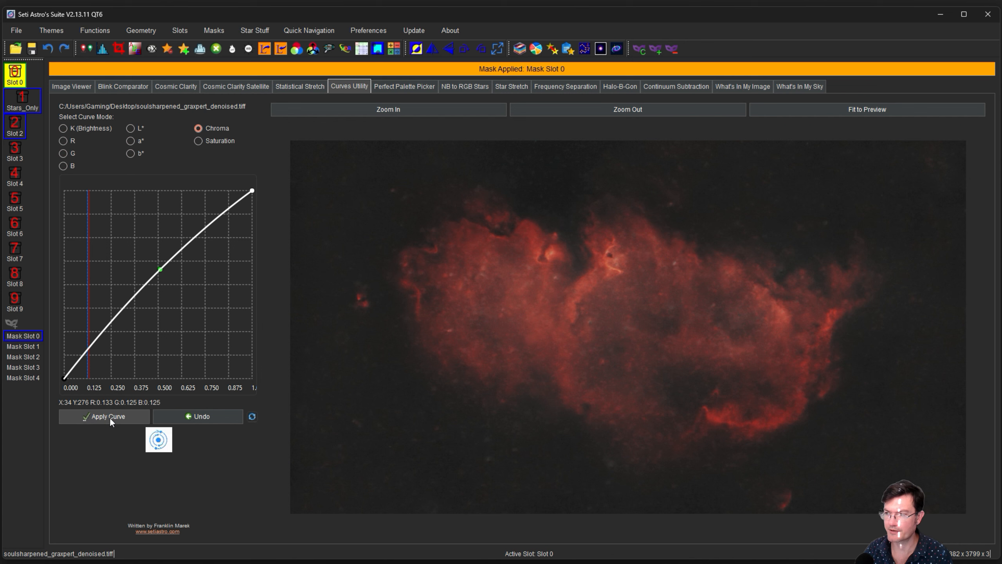
Lift the shadows slightly with a two-point K (Brightness) curve and apply it.
{"action": "left_click", "coordinate": [158, 274]}
{"action": "left_click", "coordinate": [98, 338]}
{"action": "left_click_drag", "start_coordinate": [101, 339], "coordinate": [100, 341]}
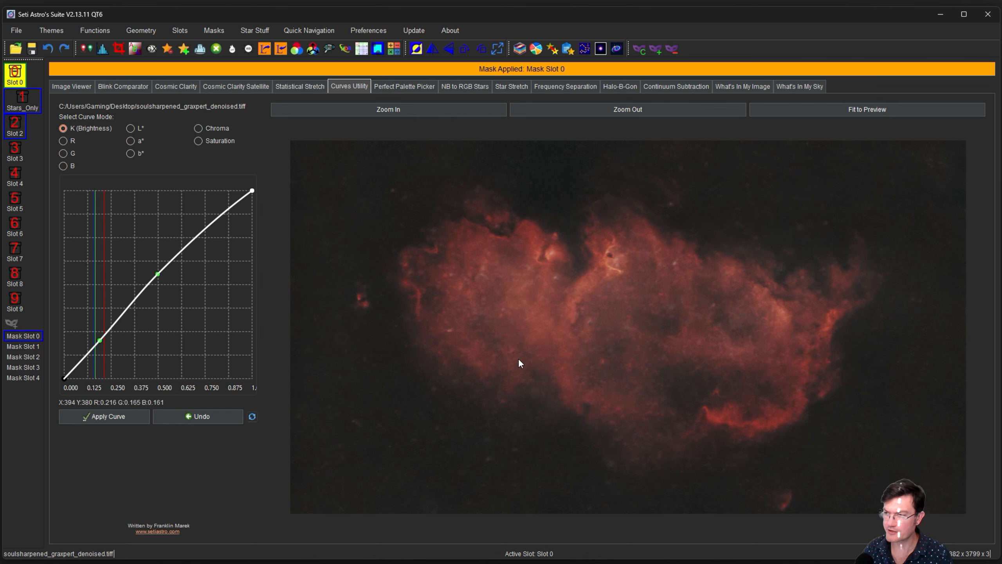
{"action": "left_click", "coordinate": [102, 415]}
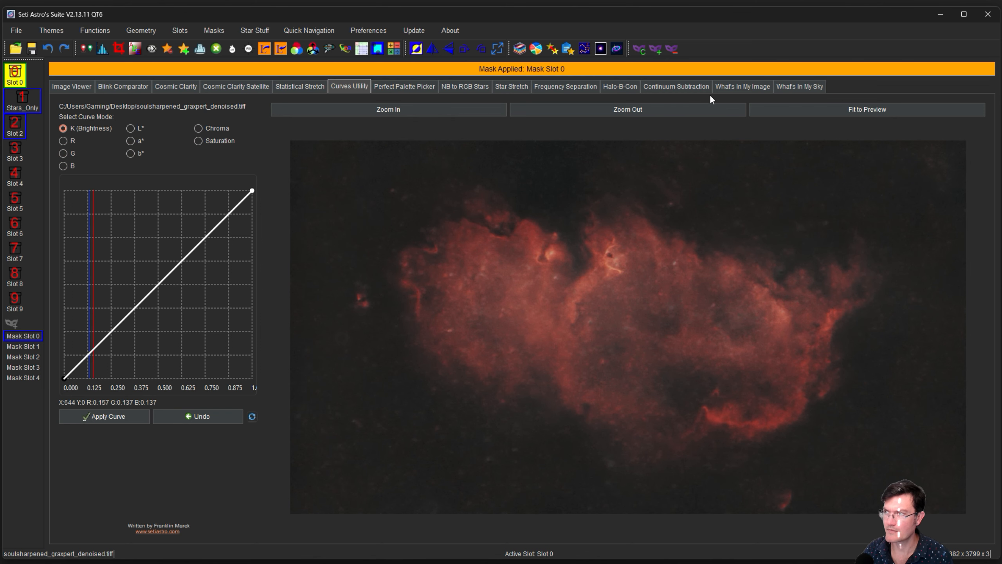
Remove the mask from the nebula image and bring up Frequency Separation.
{"action": "left_click", "coordinate": [672, 49]}
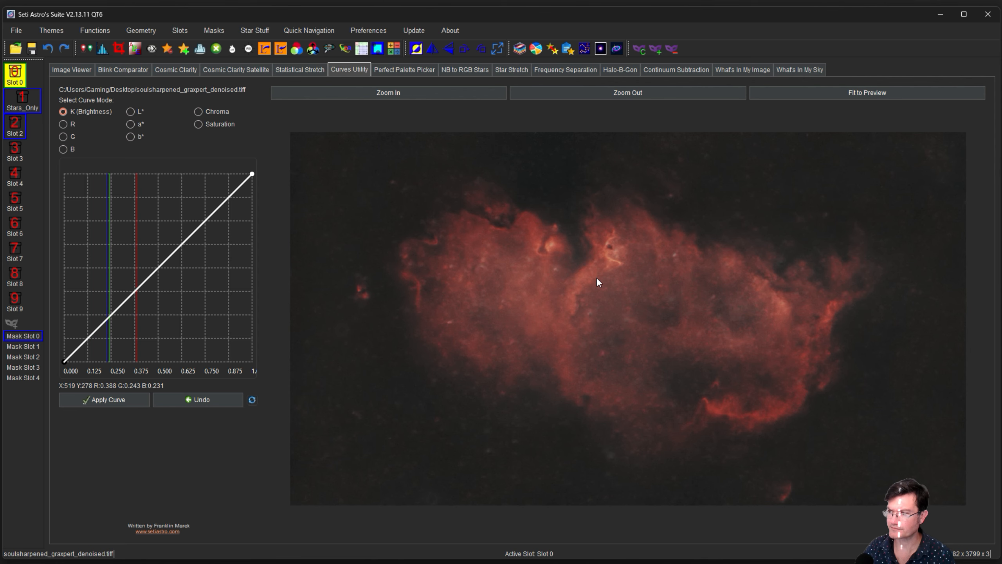
{"action": "scroll", "coordinate": [592, 330], "scroll_direction": "up", "scroll_amount": 3}
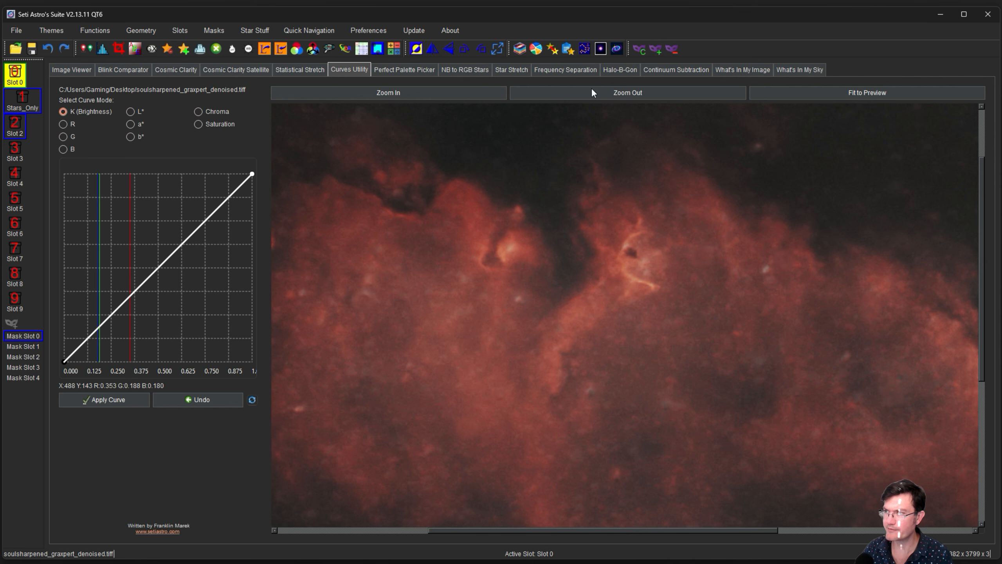
{"action": "left_click", "coordinate": [550, 71]}
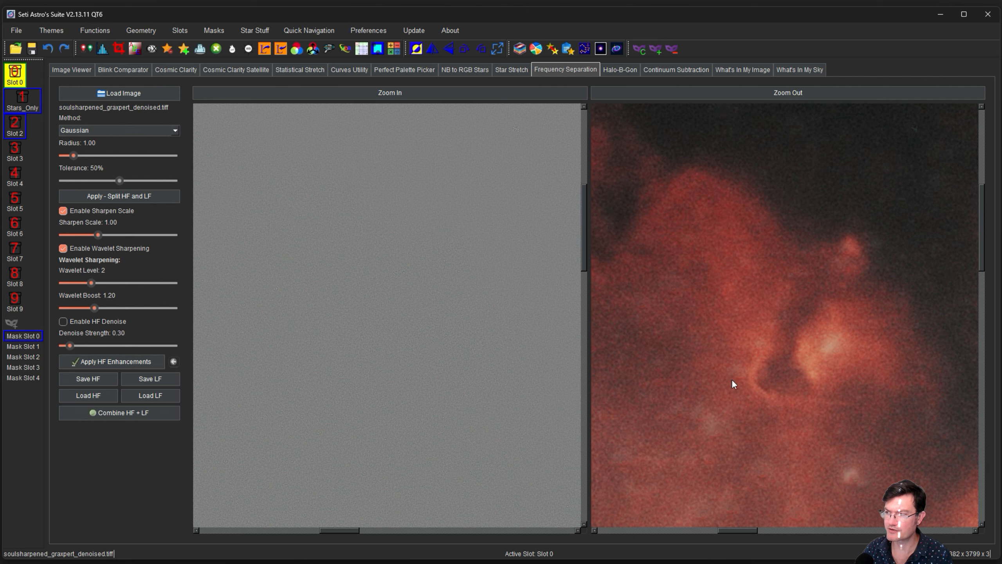
Split the image into high and low frequencies at radius 15.40.
{"action": "left_click_drag", "start_coordinate": [73, 155], "coordinate": [107, 156]}
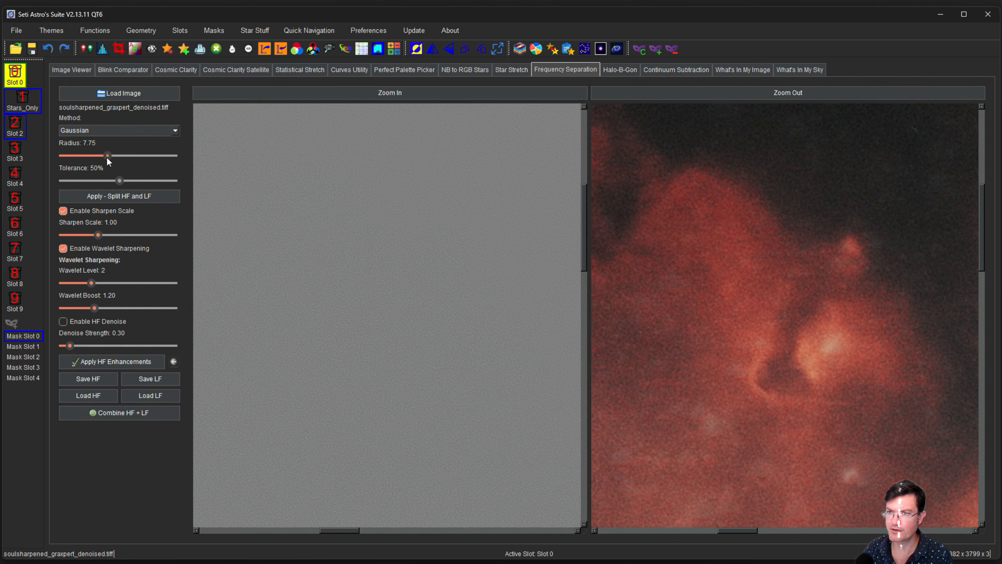
{"action": "left_click", "coordinate": [106, 196]}
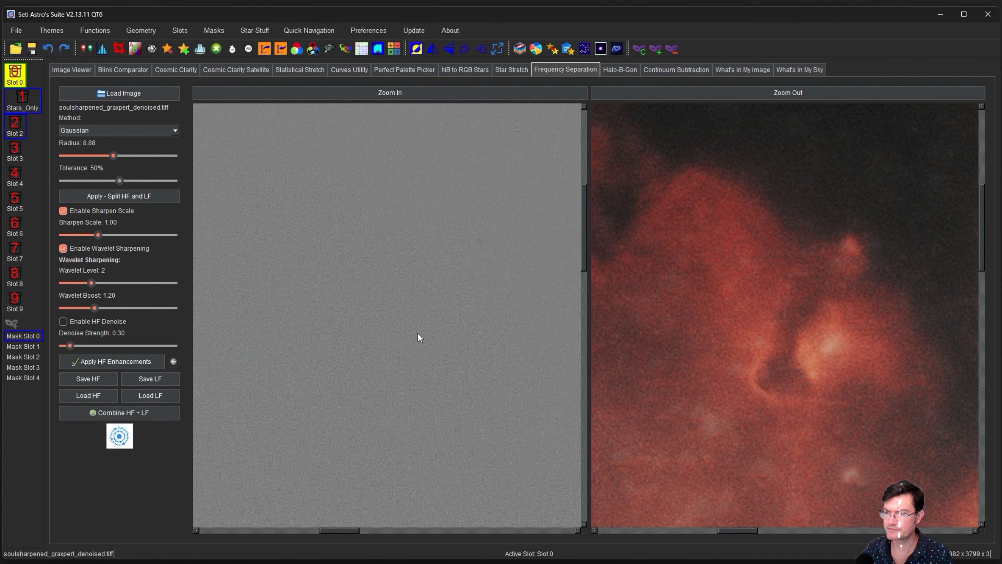
{"action": "mouse_move", "coordinate": [113, 155]}
{"action": "left_mouse_down"}
{"action": "mouse_move", "coordinate": [138, 155]}
{"action": "mouse_move", "coordinate": [122, 155]}
{"action": "left_mouse_up"}
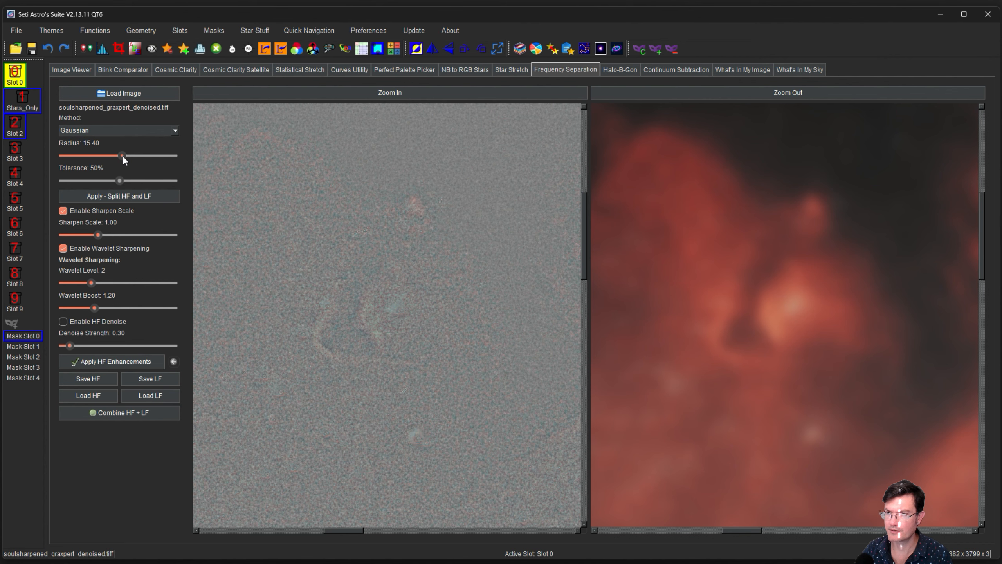
{"action": "left_click", "coordinate": [105, 196]}
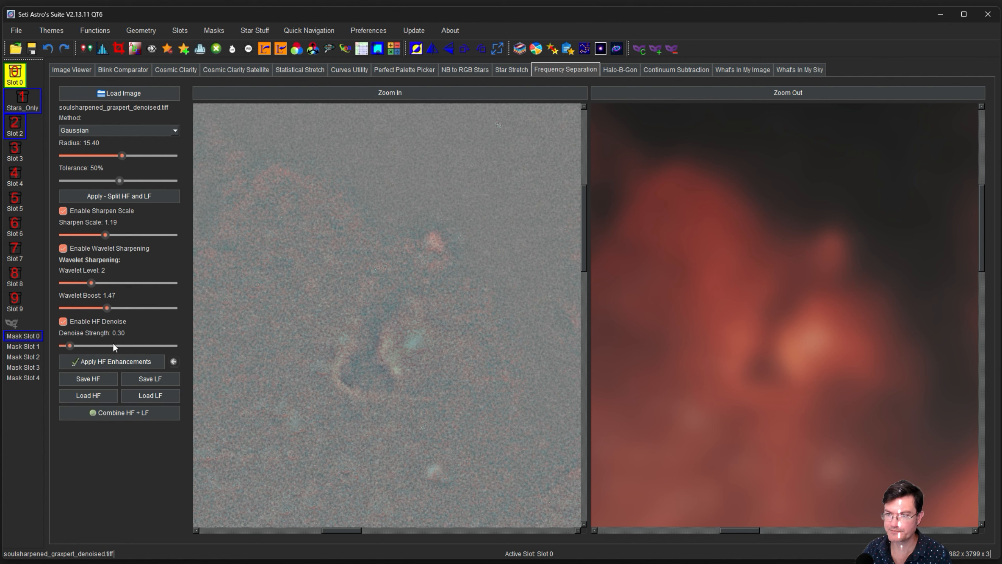
Sharpen and denoise the high-frequency layer, recombine with the low-frequency layer, and push to slot 0.
{"action": "left_click", "coordinate": [99, 362]}
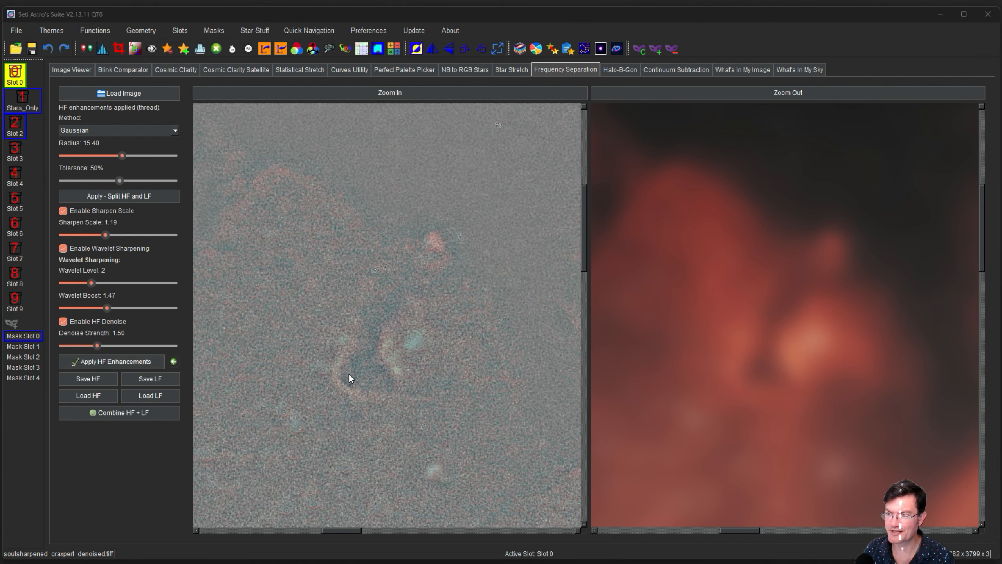
{"action": "left_click", "coordinate": [174, 361]}
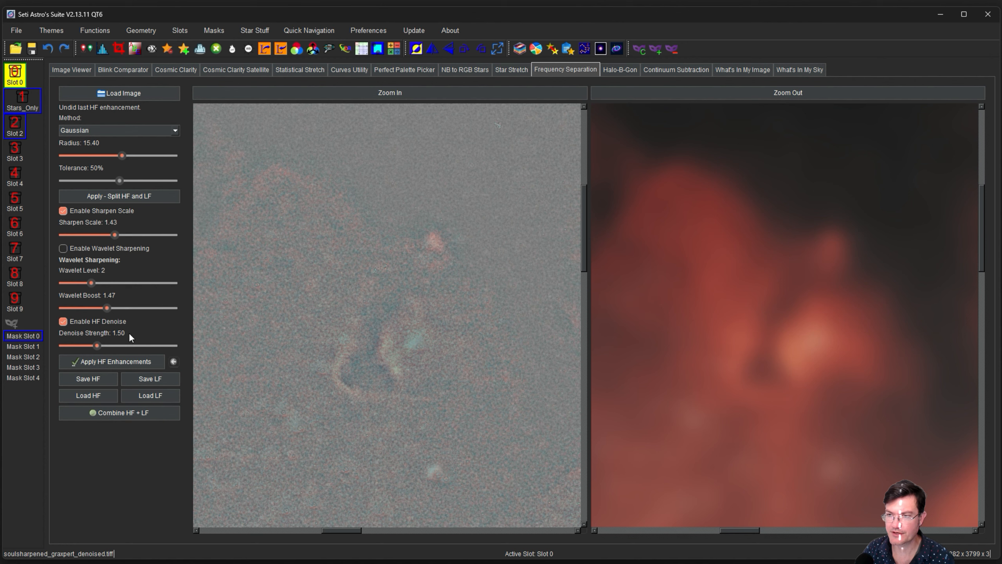
{"action": "left_click", "coordinate": [99, 362]}
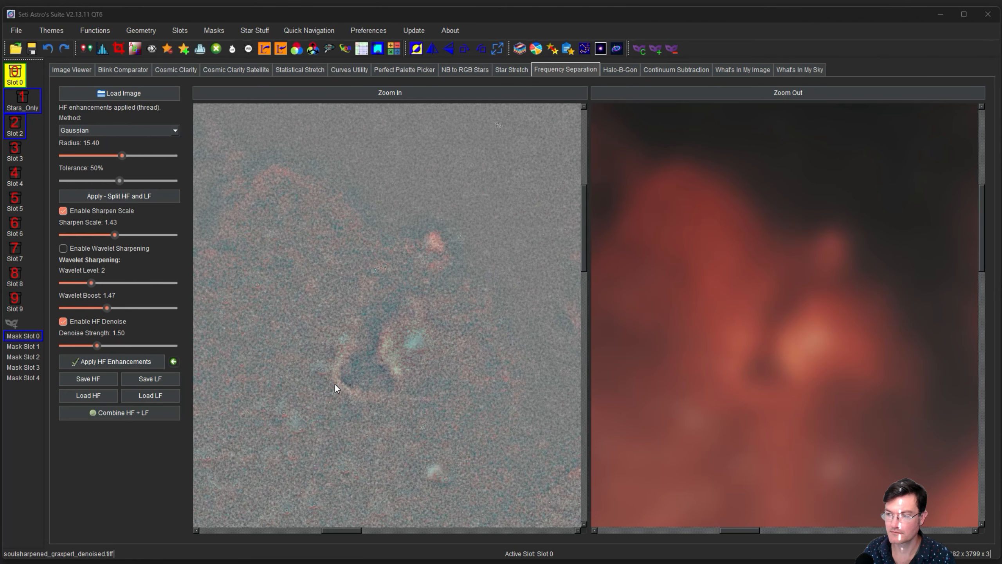
{"action": "left_click", "coordinate": [140, 412]}
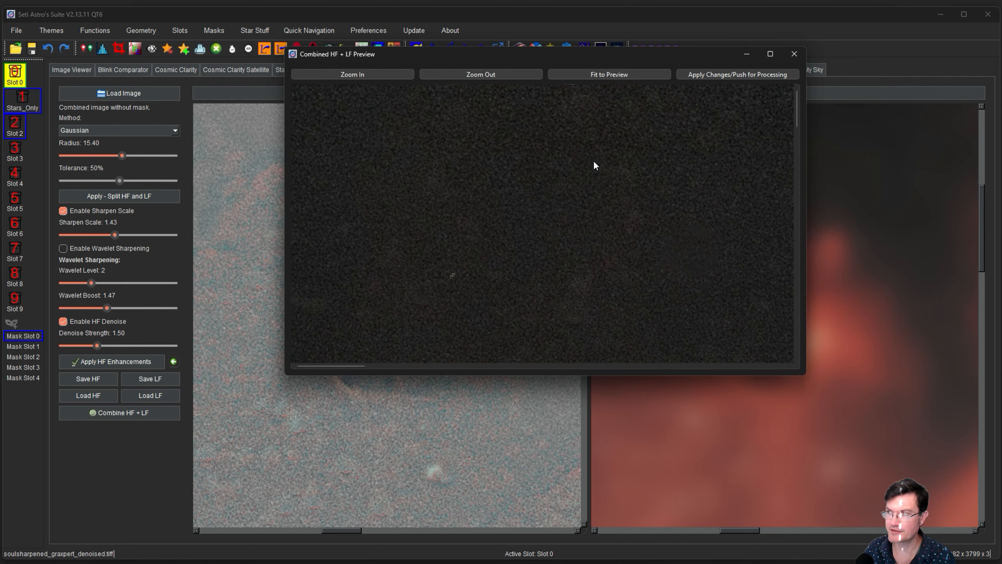
{"action": "left_click", "coordinate": [741, 76]}
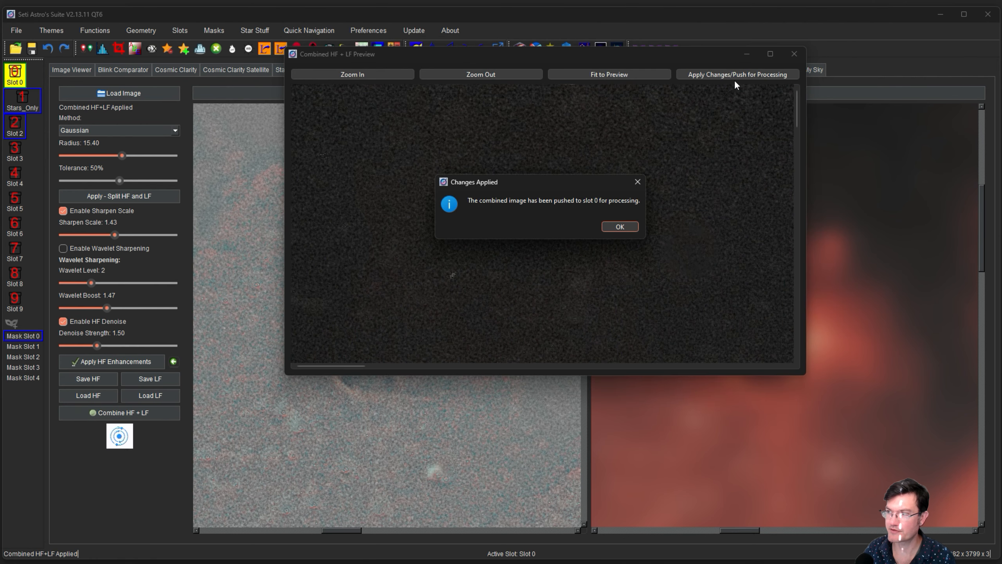
{"action": "left_click", "coordinate": [614, 227]}
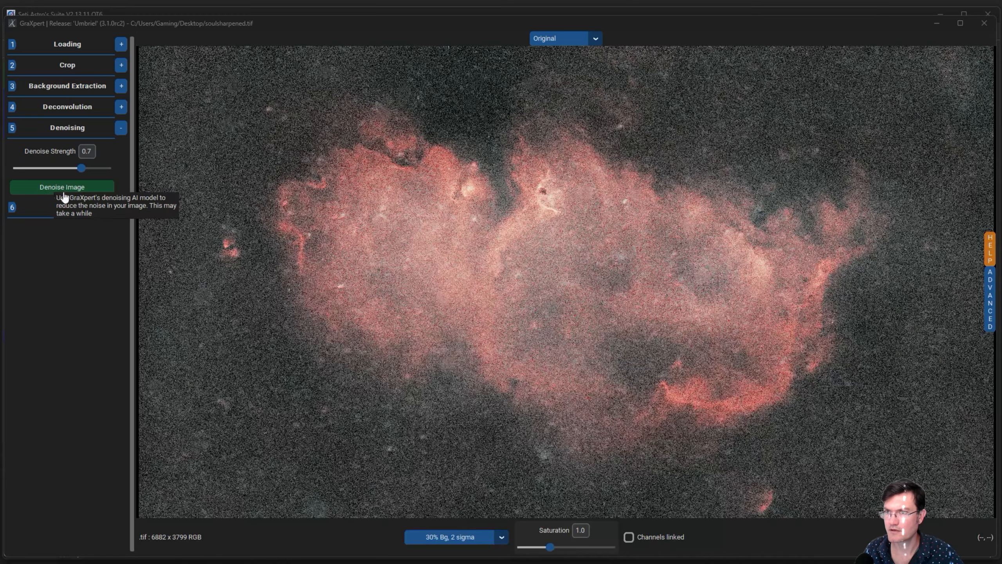
Denoise soulsharpened.tif in GraXpert and save the result as a 32-bit TIFF.
{"action": "left_click", "coordinate": [67, 189]}
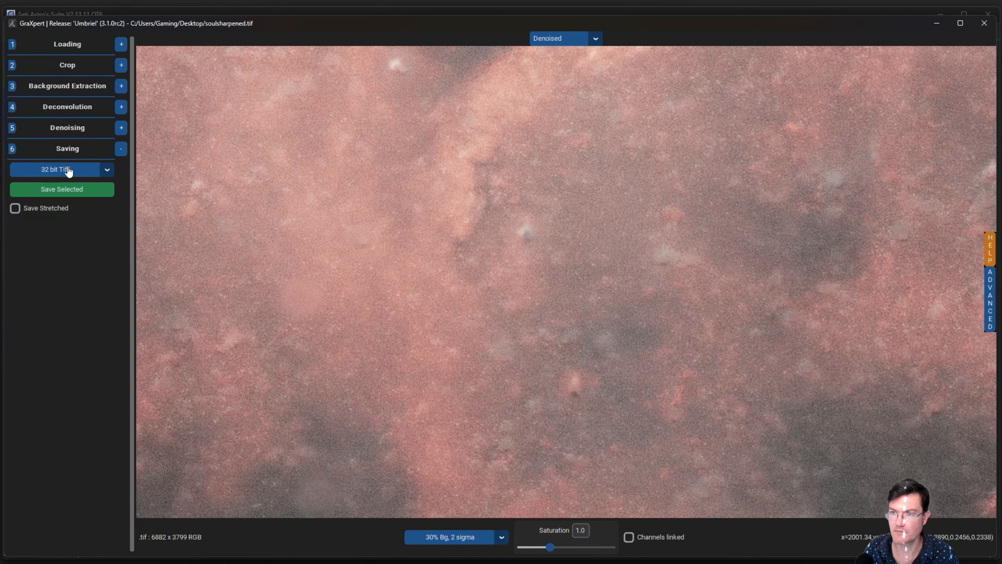
{"action": "left_click", "coordinate": [82, 190]}
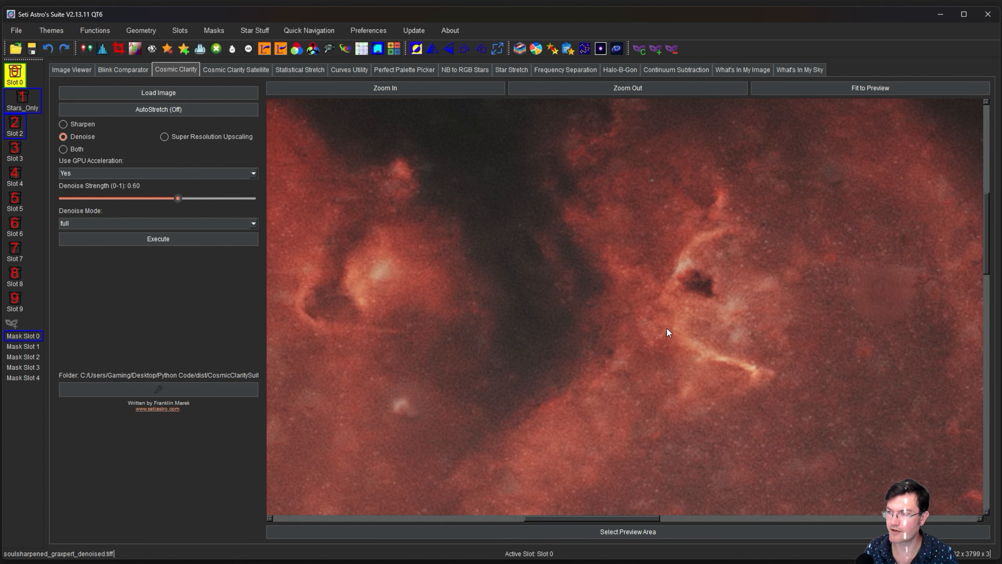
Zoom out and pan around the denoised Soul Nebula preview to inspect its smooth background.
{"action": "left_click_drag", "start_coordinate": [563, 354], "coordinate": [661, 426]}
{"action": "left_click_drag", "start_coordinate": [606, 352], "coordinate": [626, 429]}
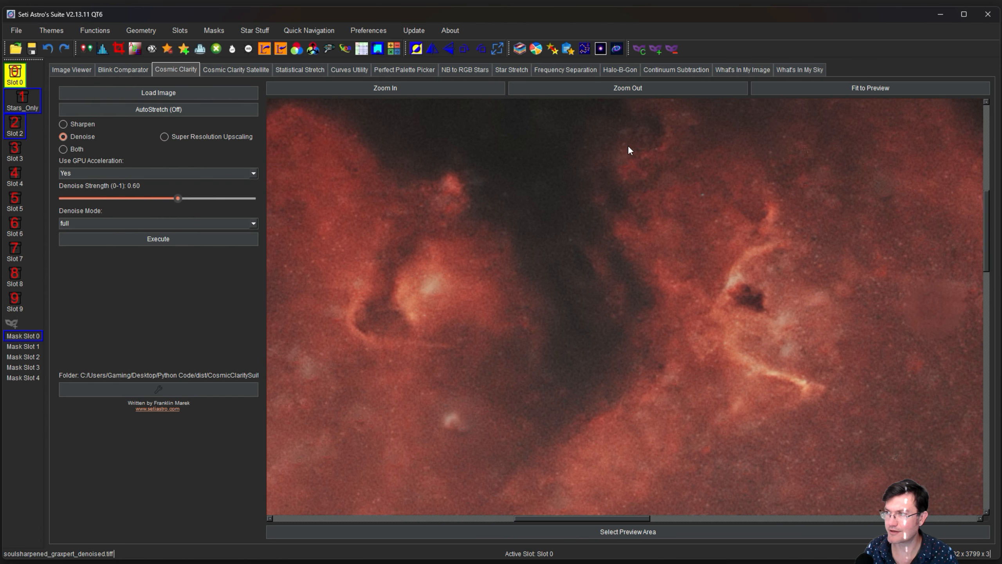
{"action": "left_click", "coordinate": [622, 89]}
{"action": "left_click", "coordinate": [622, 90]}
{"action": "left_click", "coordinate": [621, 89]}
{"action": "left_click", "coordinate": [621, 89]}
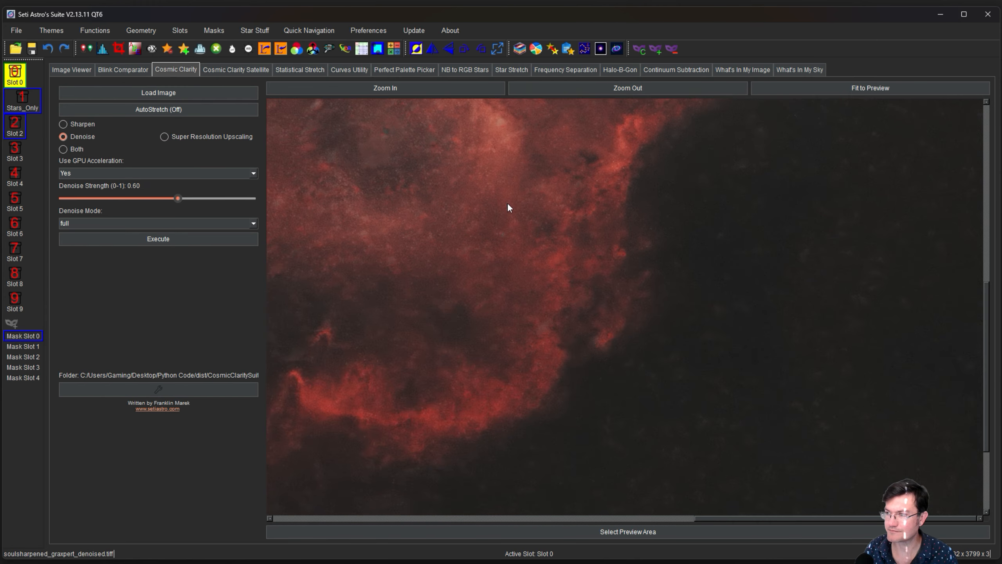
{"action": "scroll", "coordinate": [507, 202], "scroll_direction": "down", "scroll_amount": 2}
{"action": "left_click_drag", "start_coordinate": [507, 203], "coordinate": [629, 322]}
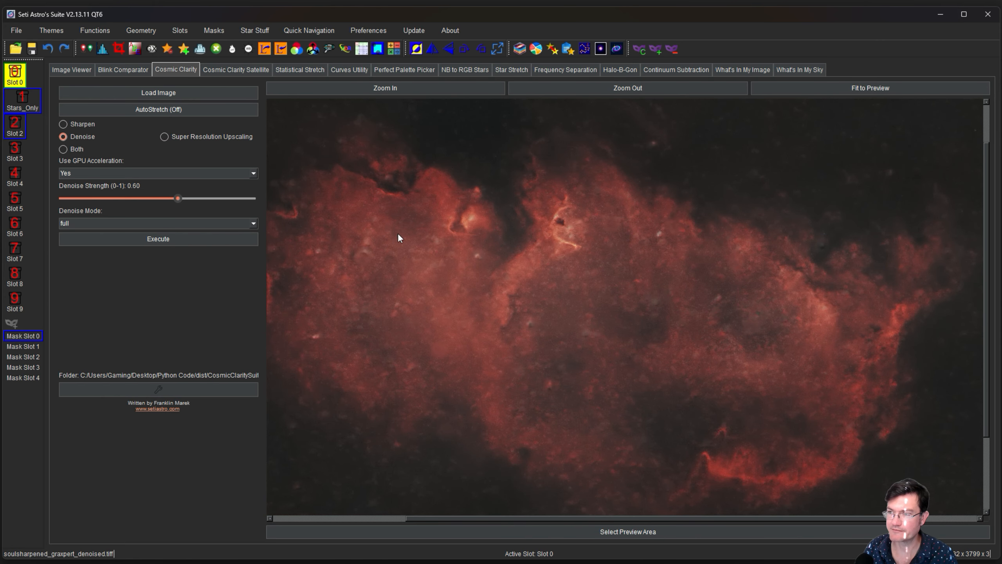
{"action": "left_click_drag", "start_coordinate": [414, 326], "coordinate": [459, 315]}
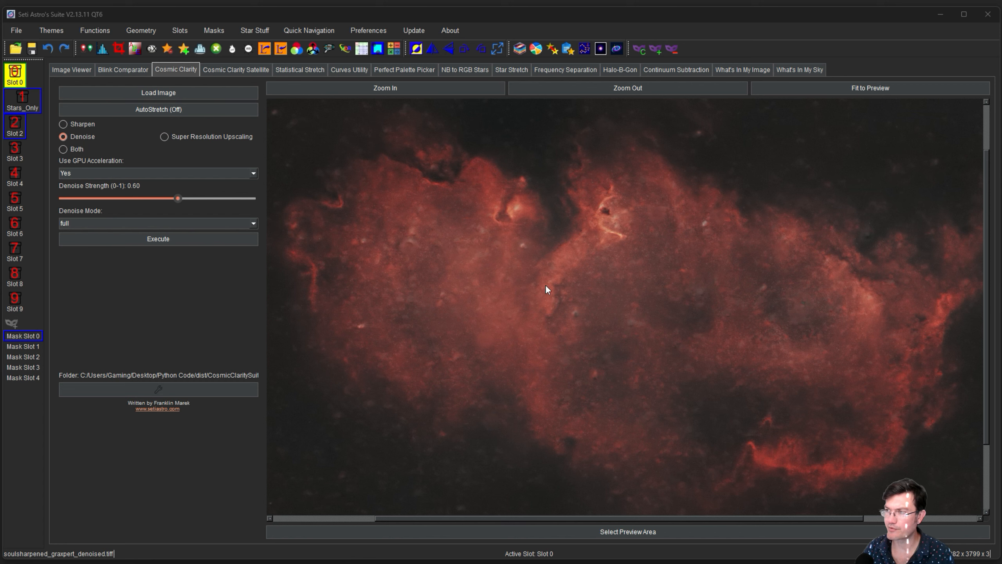
Build a Lightness mask of the entire image with blur 54 and preview it.
{"action": "left_click", "coordinate": [639, 49]}
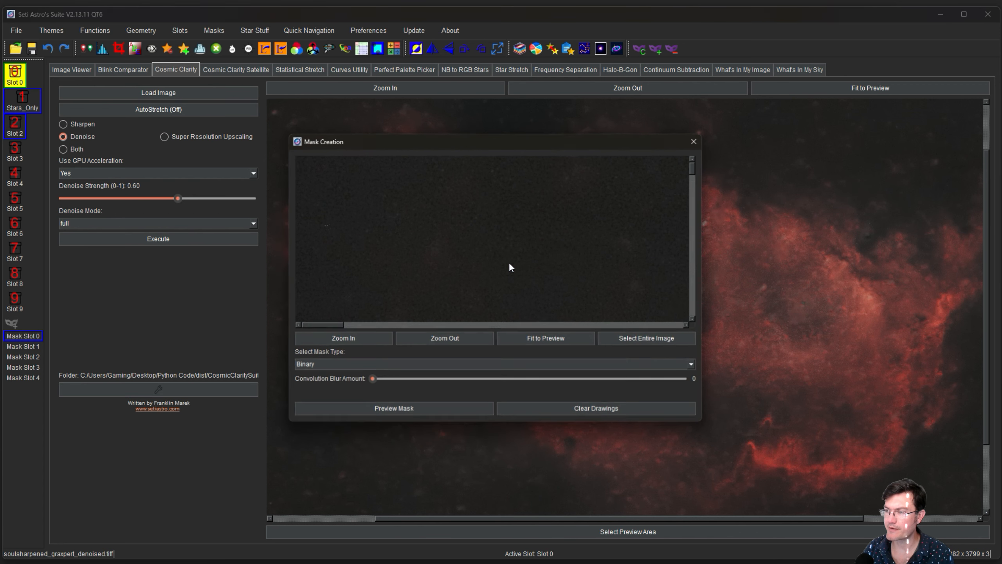
{"action": "left_click", "coordinate": [621, 335]}
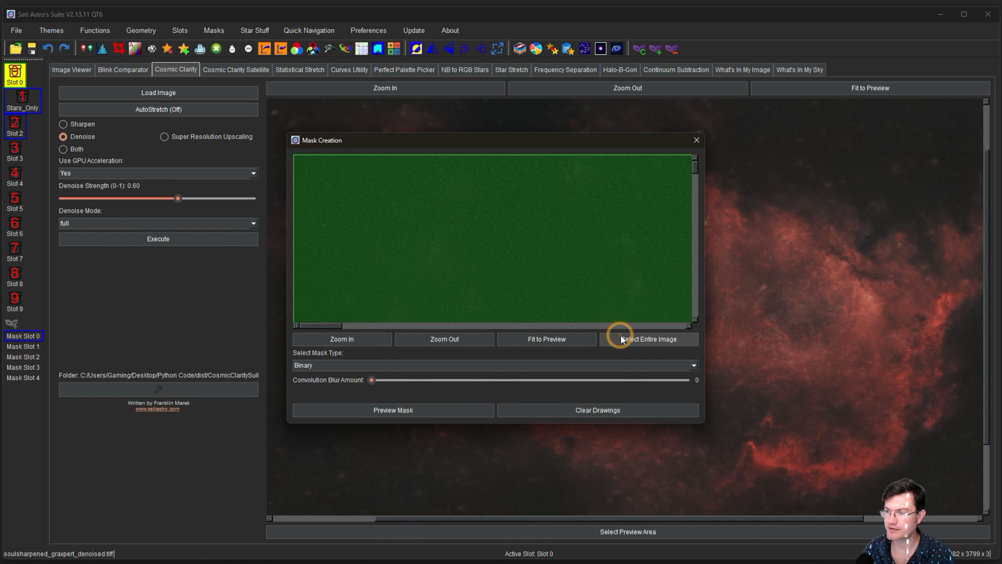
{"action": "left_click", "coordinate": [541, 365]}
{"action": "left_click", "coordinate": [432, 383]}
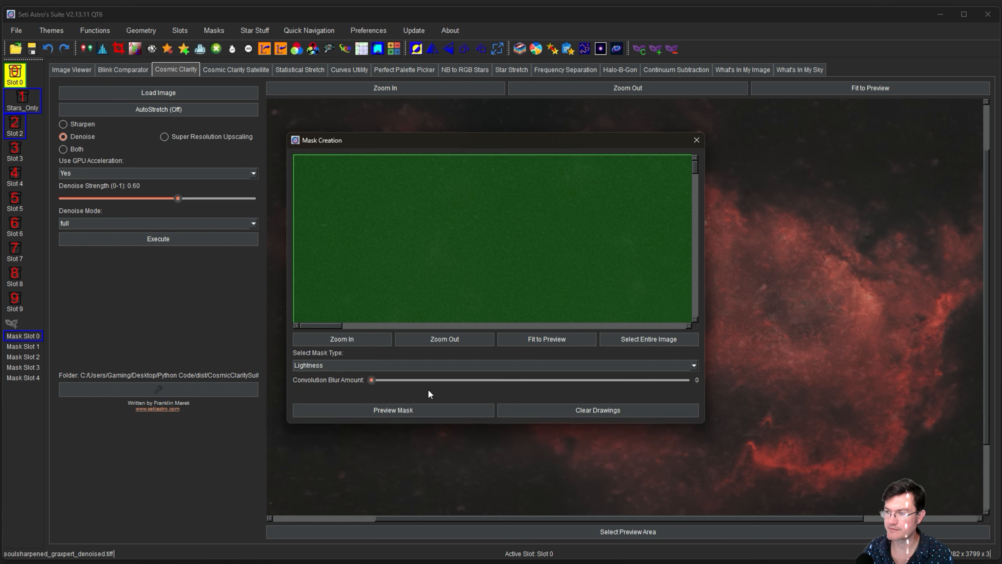
{"action": "left_click_drag", "start_coordinate": [376, 380], "coordinate": [484, 379]}
{"action": "left_click", "coordinate": [438, 411]}
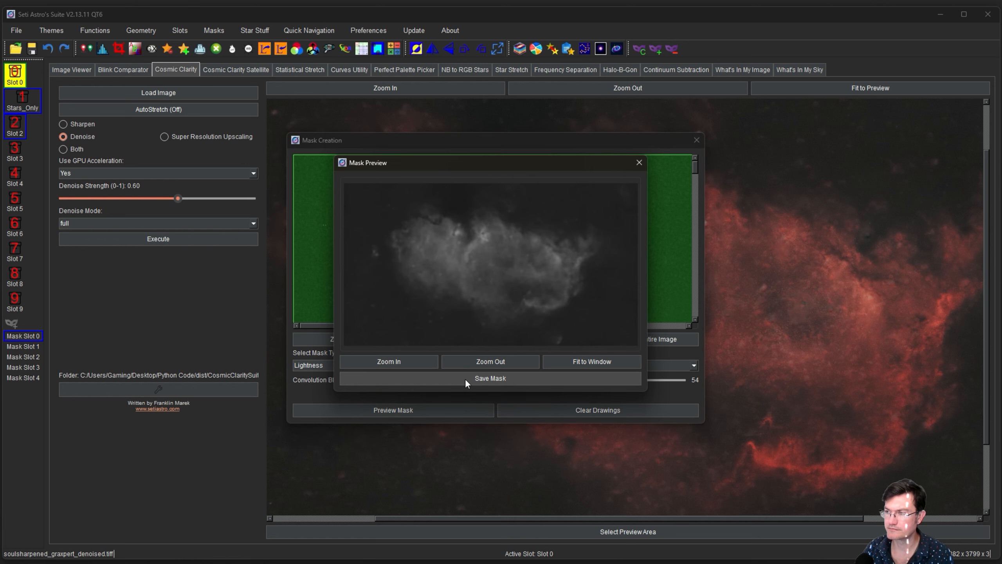
Save the previewed lightness mask to mask slot 0.
{"action": "left_click", "coordinate": [466, 379]}
{"action": "left_click", "coordinate": [494, 289]}
{"action": "left_click", "coordinate": [495, 291]}
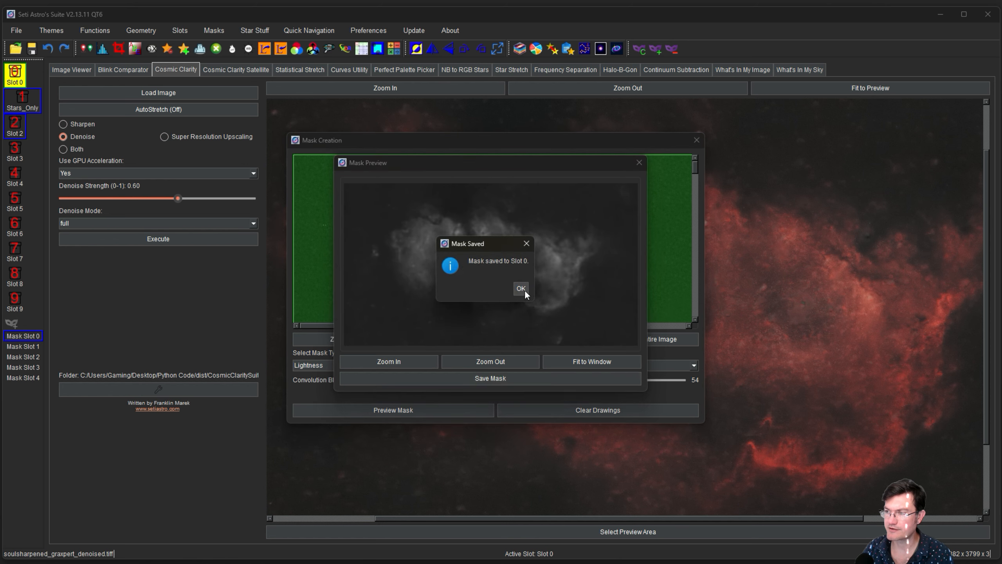
{"action": "left_click", "coordinate": [525, 291]}
{"action": "left_click", "coordinate": [699, 139]}
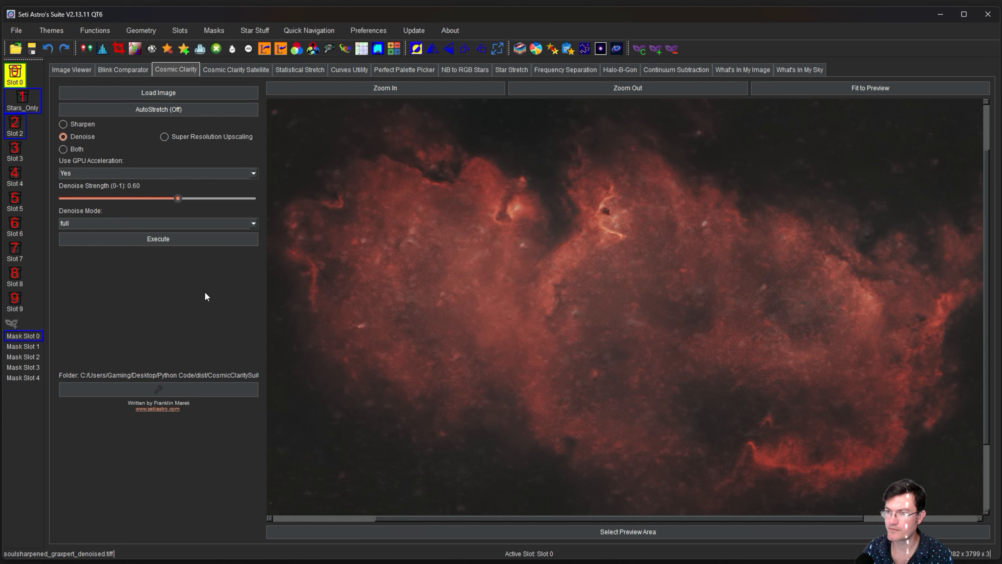
Apply mask slot 0 and brighten the nebula with a two-point S-shaped K curve.
{"action": "left_click", "coordinate": [25, 334]}
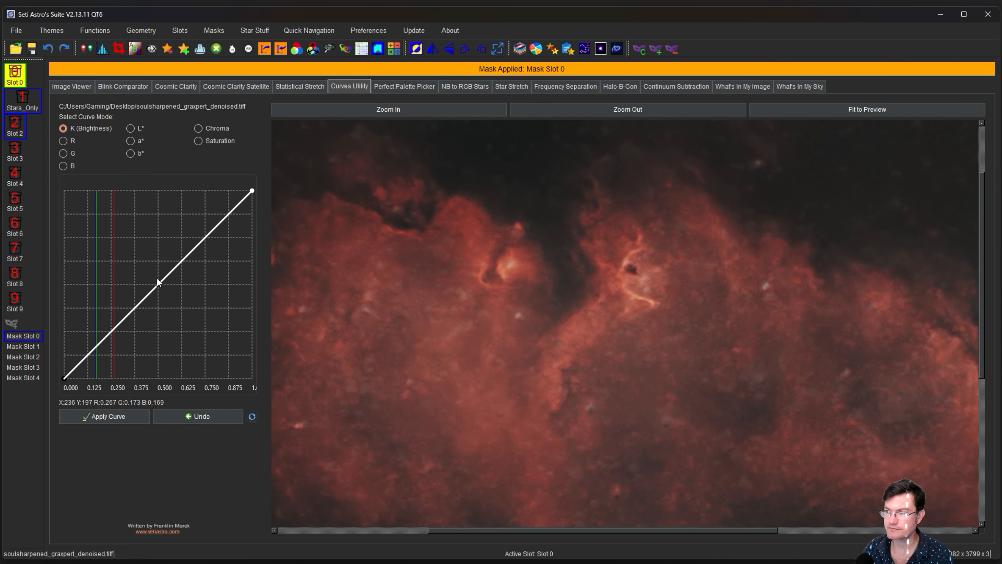
{"action": "left_click_drag", "start_coordinate": [518, 351], "coordinate": [573, 335]}
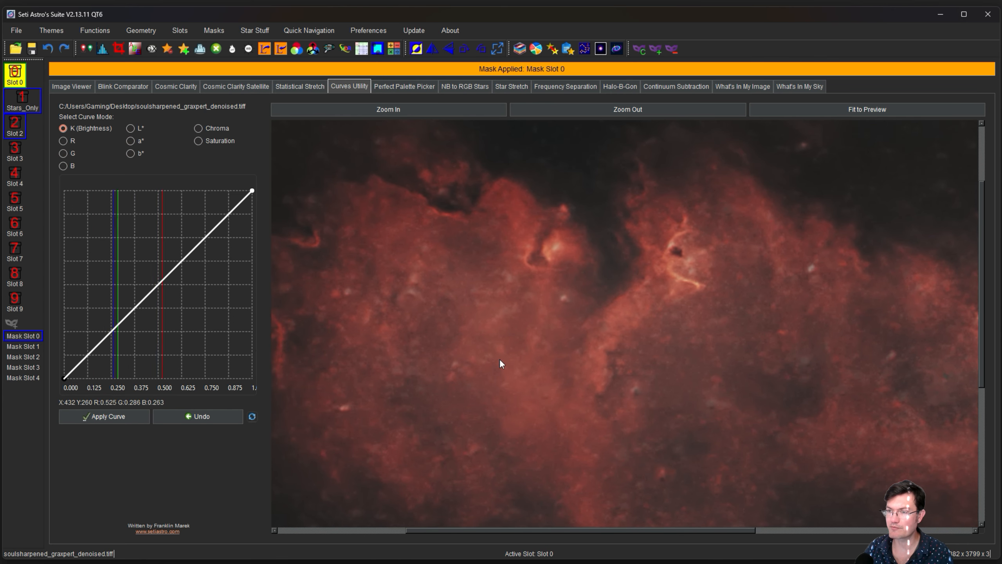
{"action": "left_click", "coordinate": [150, 264]}
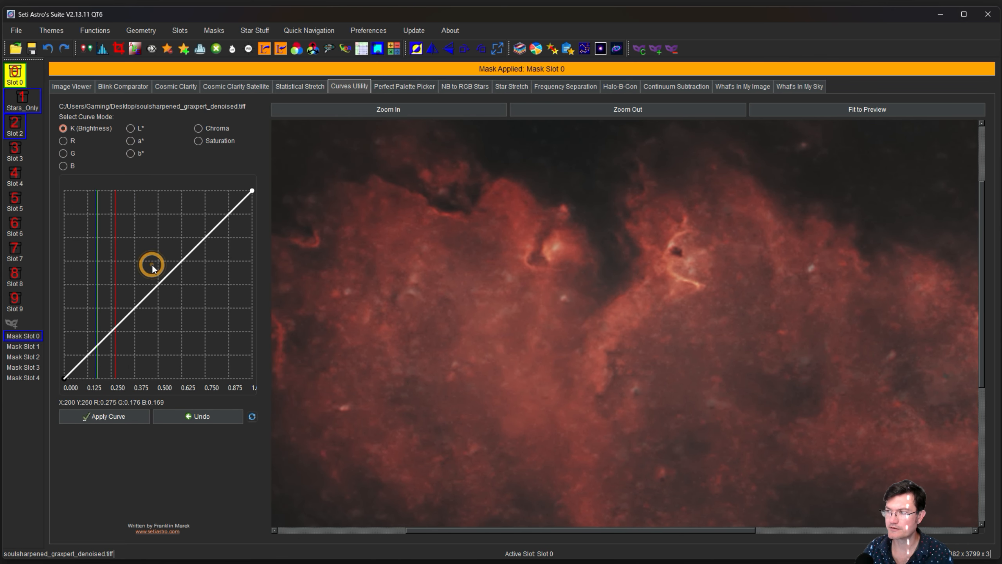
{"action": "double_click", "coordinate": [88, 347]}
{"action": "left_click_drag", "start_coordinate": [88, 346], "coordinate": [90, 351]}
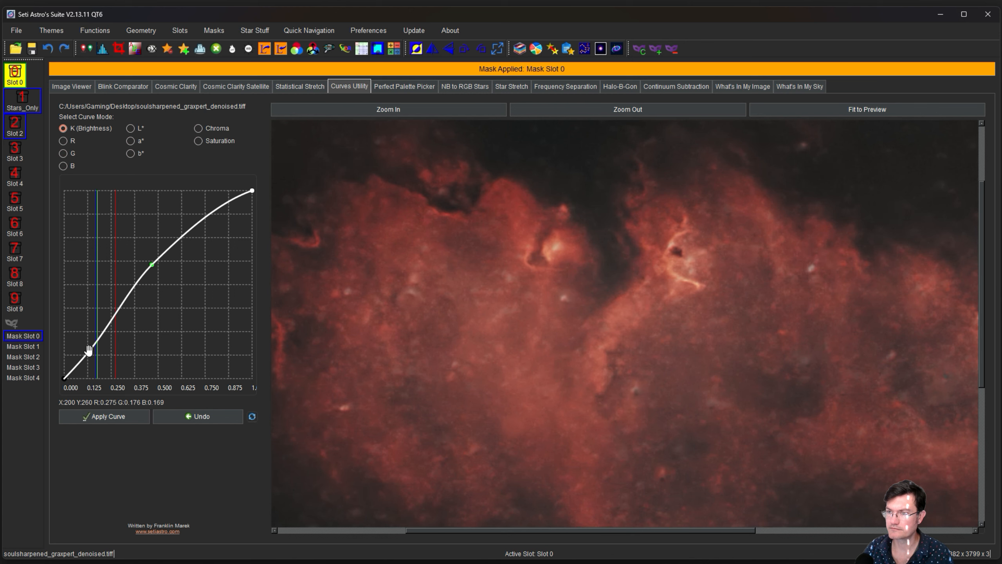
{"action": "left_click", "coordinate": [97, 418]}
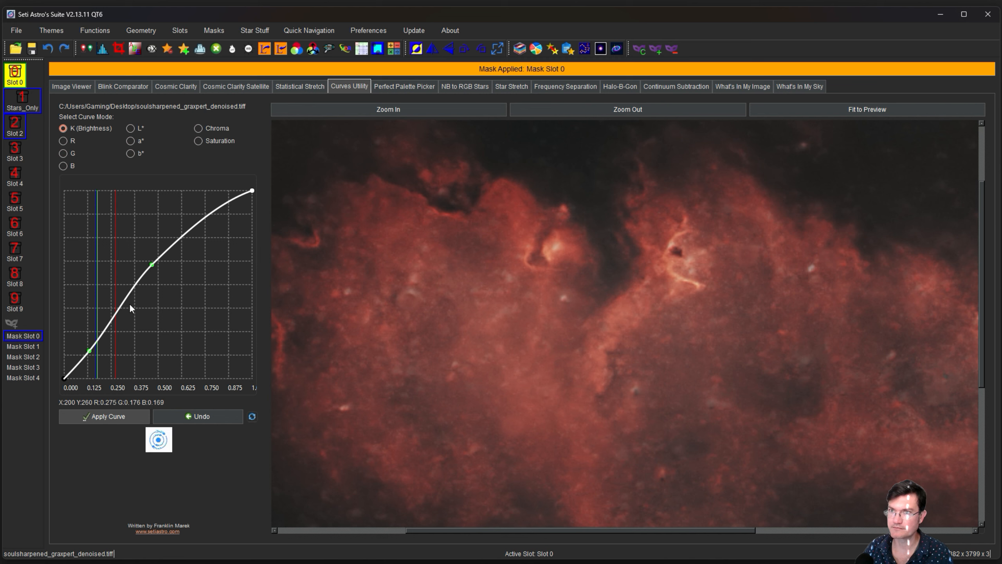
{"action": "left_click", "coordinate": [198, 129]}
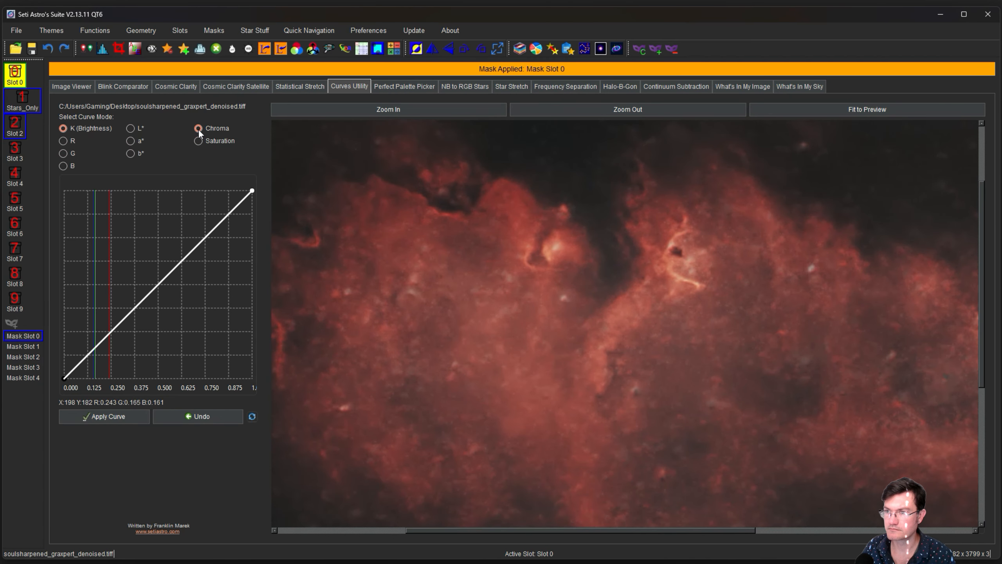
Raise the chroma curve's midpoint to enrich the nebula's reds, then remove the mask.
{"action": "left_click", "coordinate": [198, 129]}
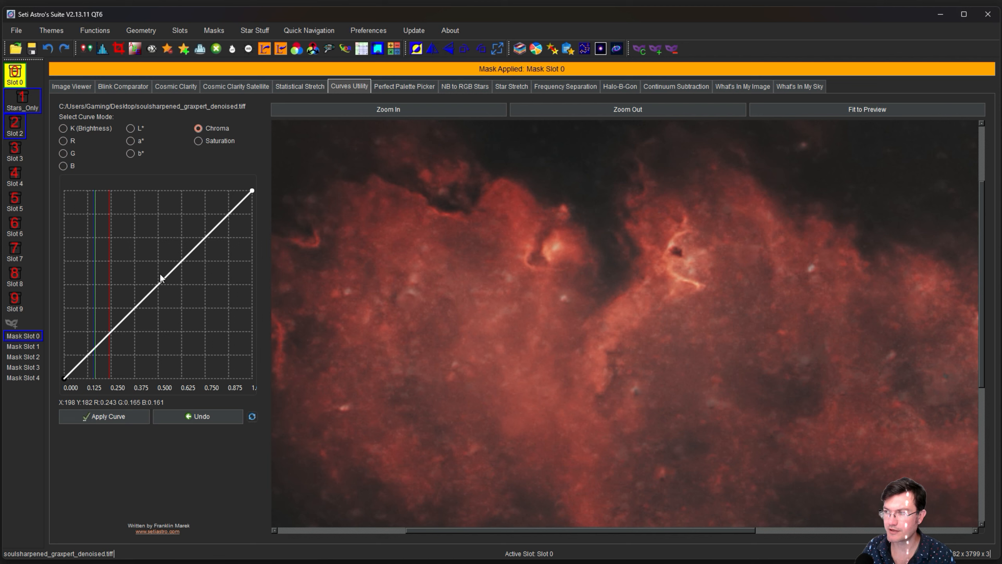
{"action": "left_click", "coordinate": [159, 274]}
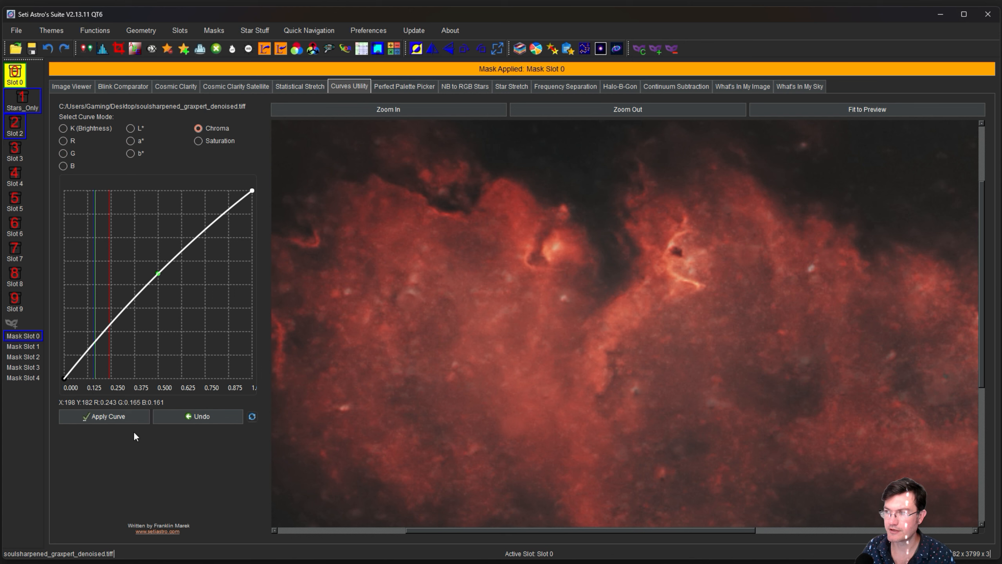
{"action": "left_click", "coordinate": [115, 417]}
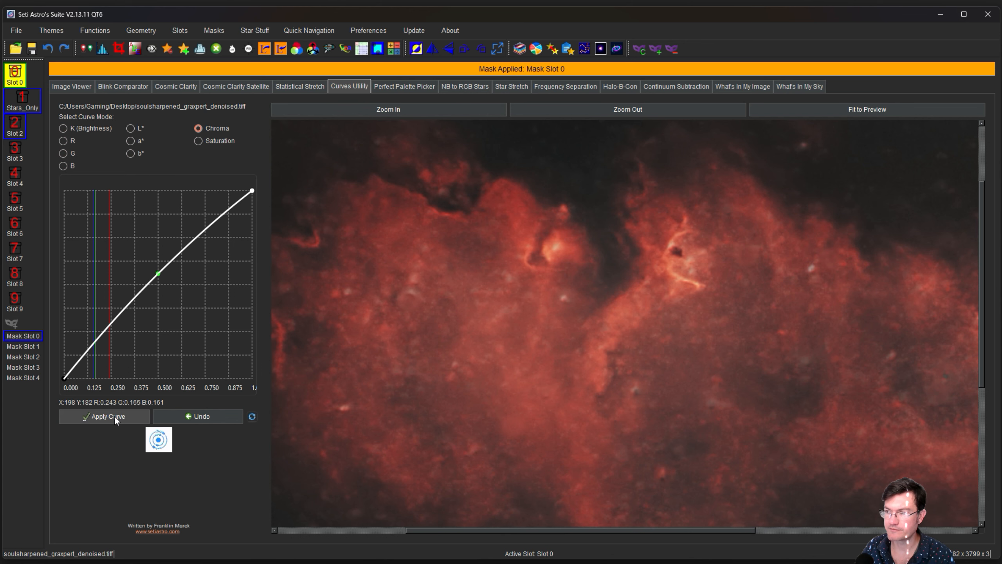
{"action": "left_click", "coordinate": [671, 49]}
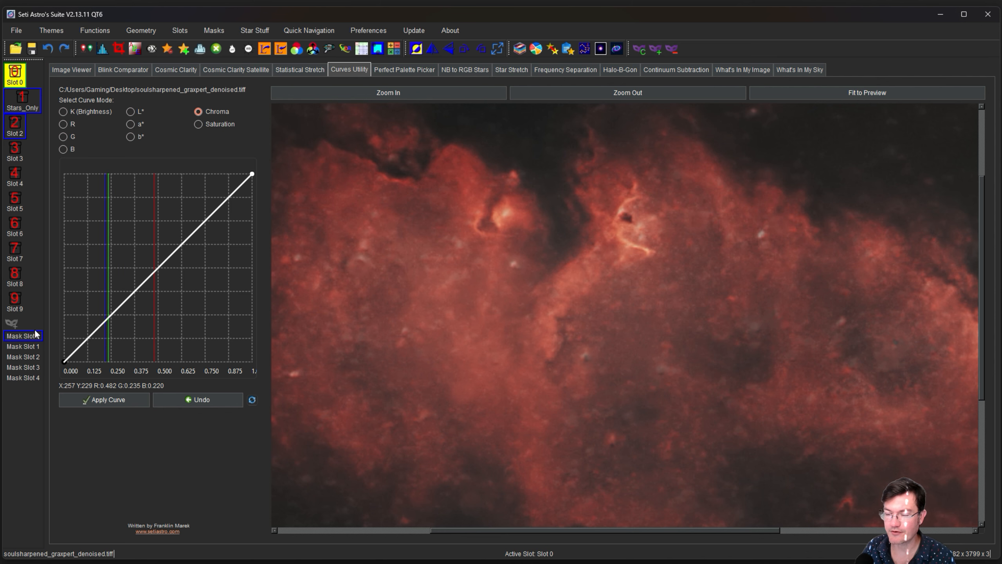
Overwrite mask slot 0 with an unblurred mask of the entire image.
{"action": "left_click", "coordinate": [642, 53]}
{"action": "left_click", "coordinate": [638, 341]}
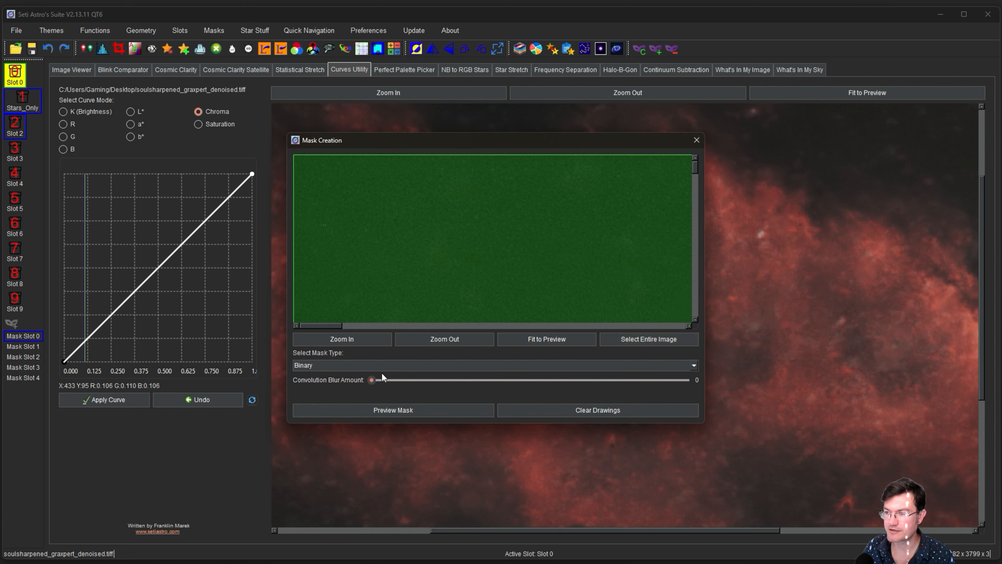
{"action": "left_click", "coordinate": [396, 410]}
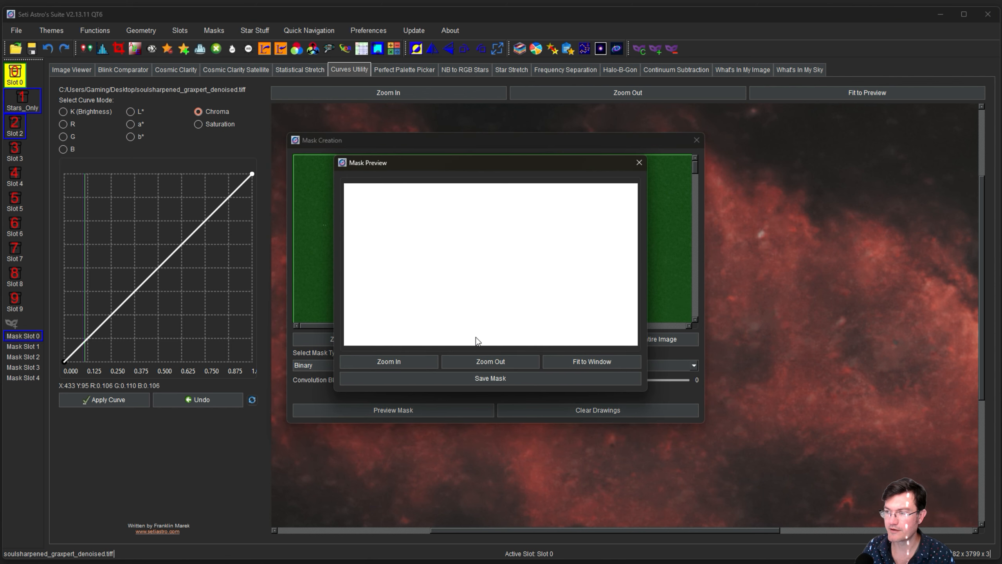
{"action": "left_click", "coordinate": [454, 378]}
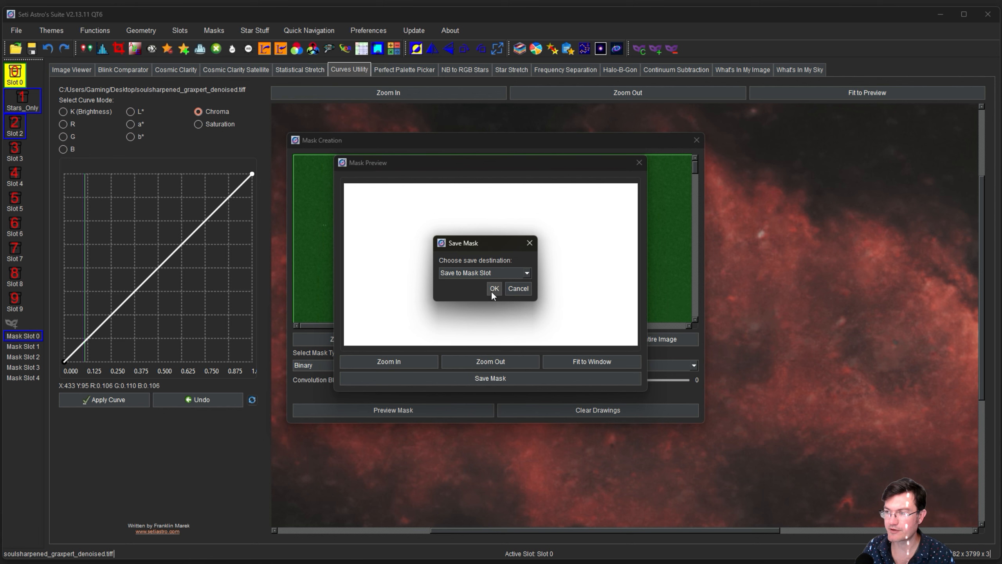
{"action": "left_click", "coordinate": [493, 288]}
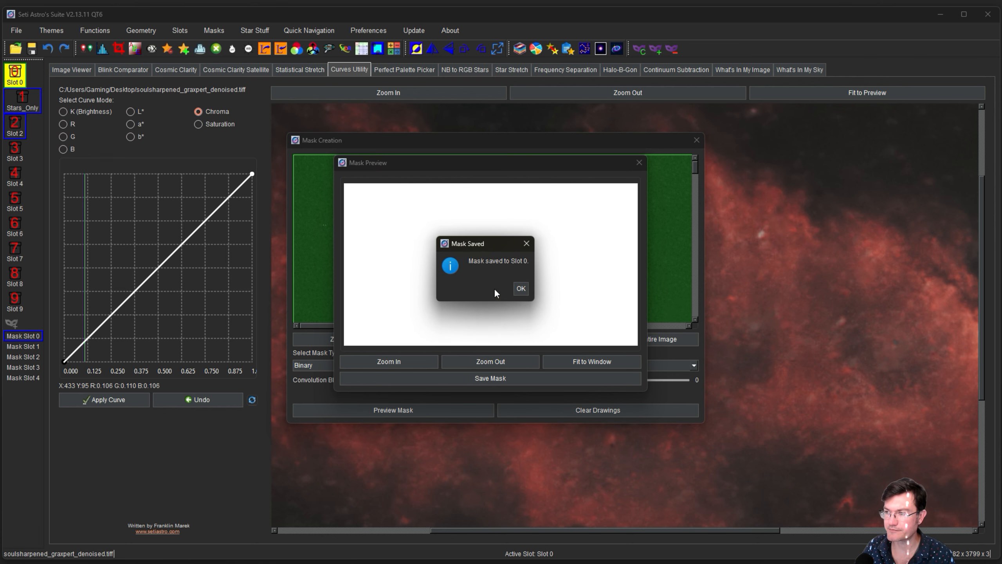
{"action": "left_click", "coordinate": [522, 289]}
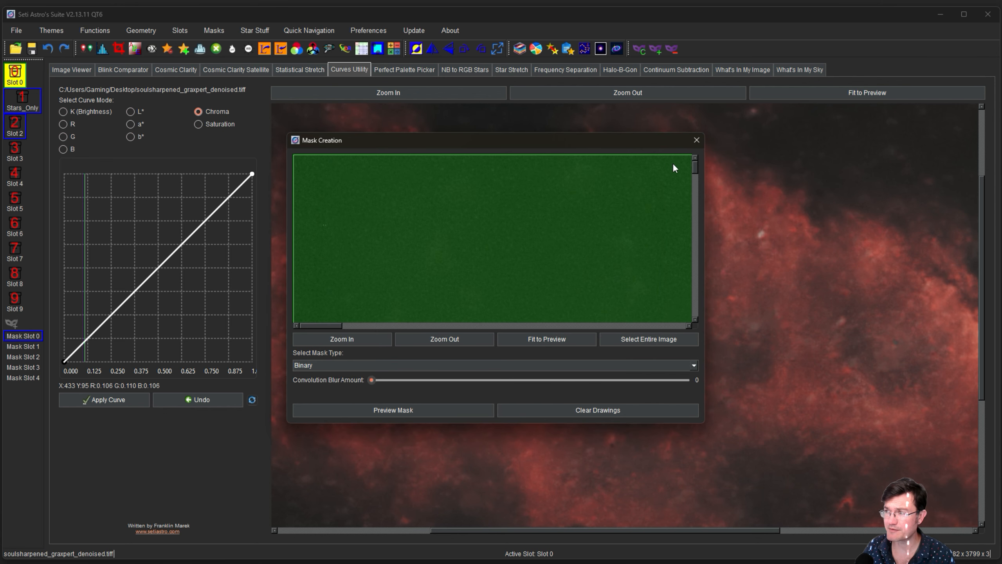
{"action": "left_click", "coordinate": [697, 140]}
Pan across the nebula, then make the Stars_Only image active.
{"action": "left_click_drag", "start_coordinate": [523, 257], "coordinate": [649, 254]}
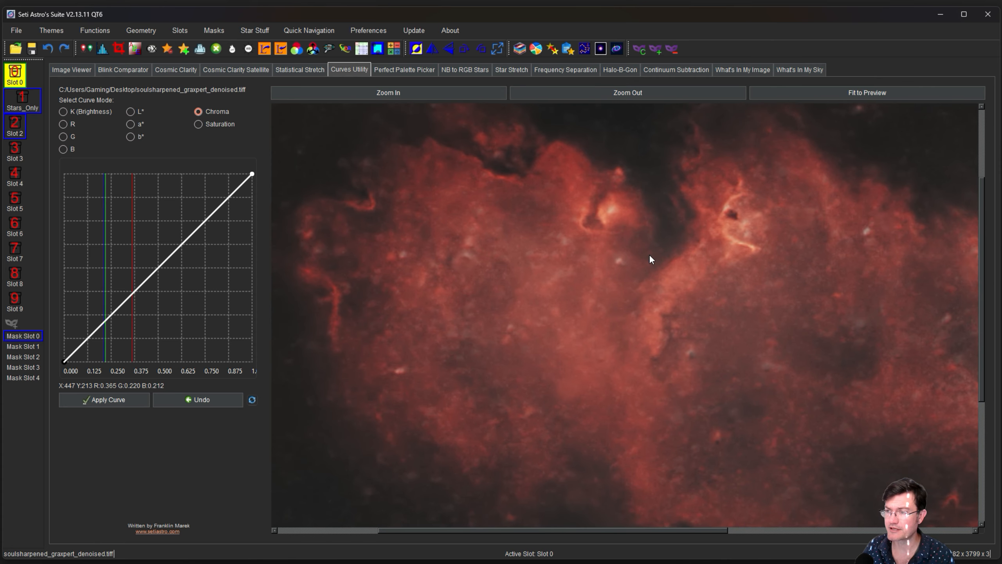
{"action": "left_click_drag", "start_coordinate": [663, 327], "coordinate": [587, 378]}
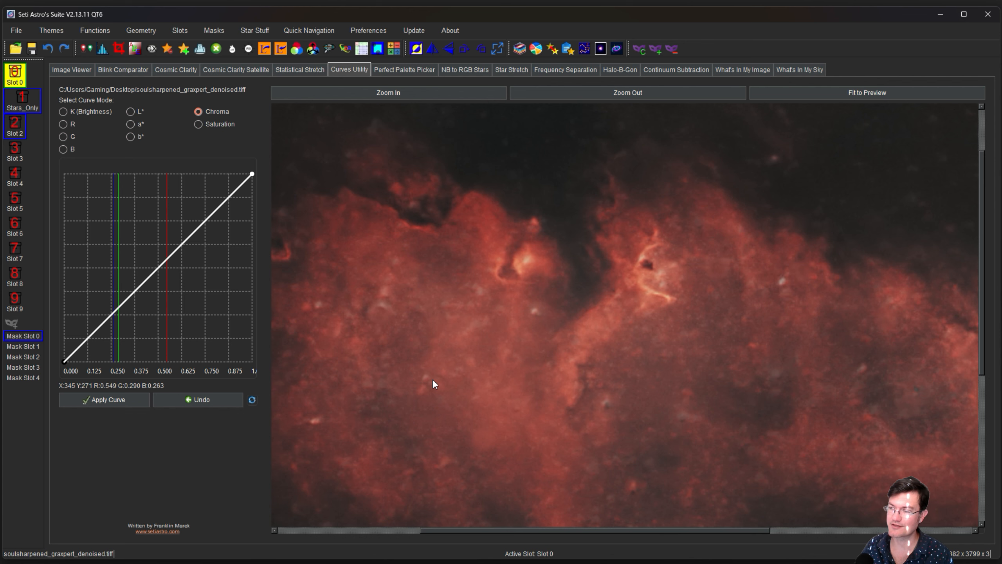
{"action": "left_click_drag", "start_coordinate": [384, 363], "coordinate": [490, 368]}
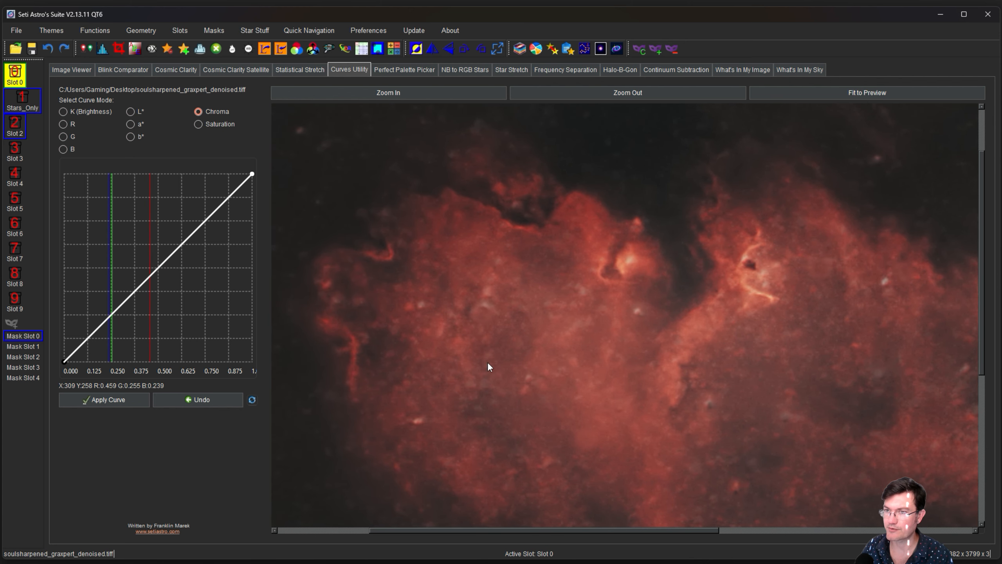
{"action": "left_click", "coordinate": [25, 97]}
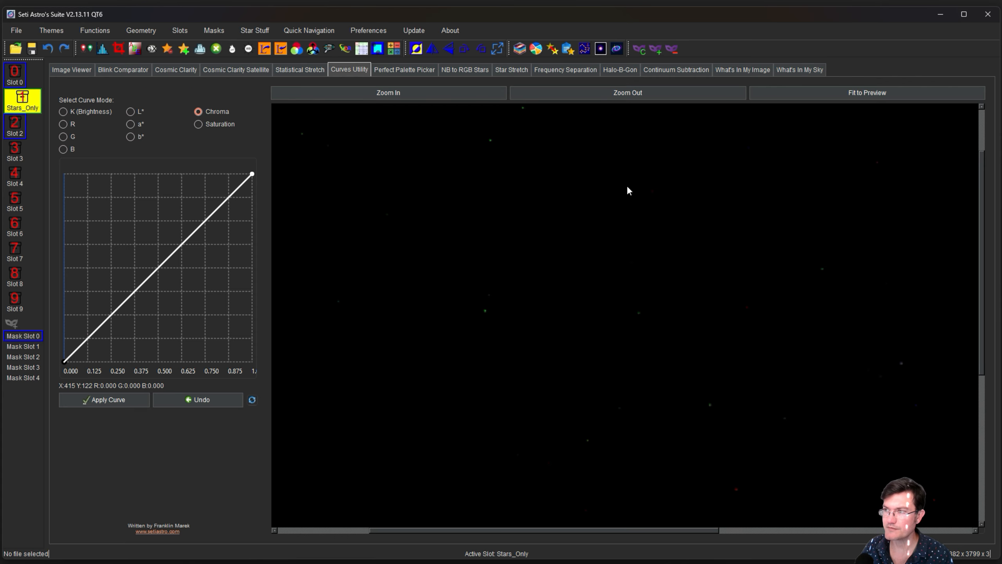
Preview a Star Stretch of Stars_Only at amount 5.92 with color boost 1.00.
{"action": "left_click", "coordinate": [501, 71]}
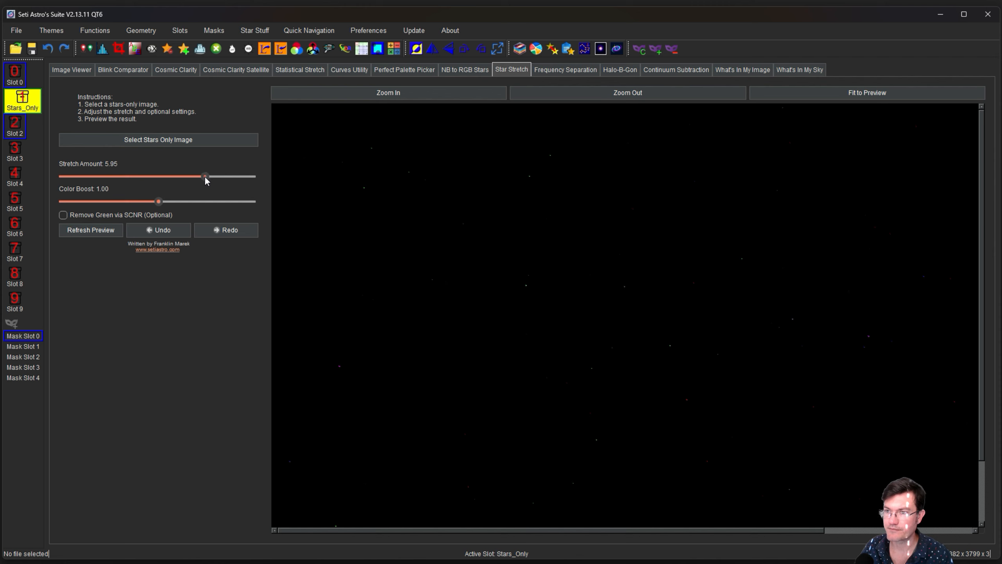
{"action": "left_click", "coordinate": [91, 230]}
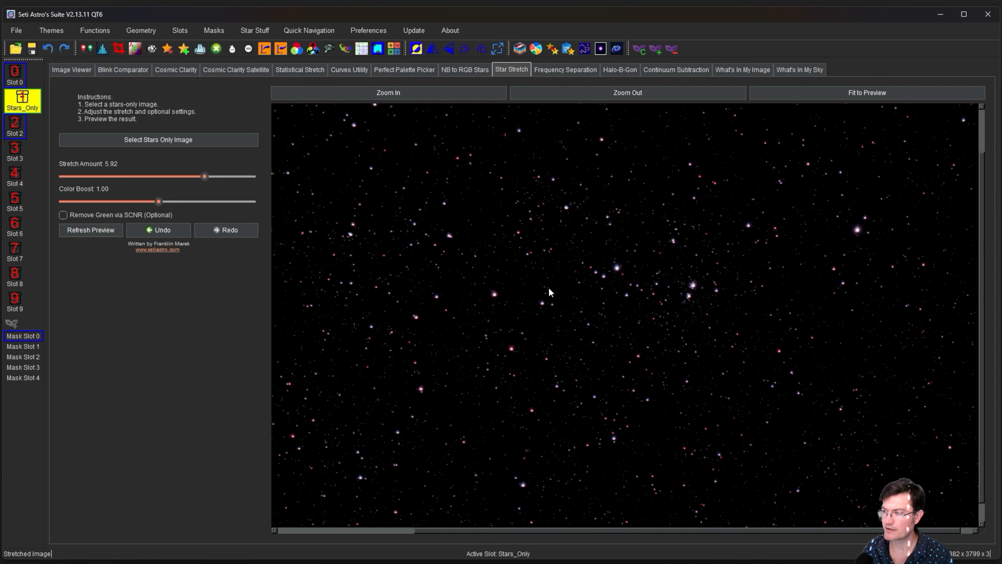
{"action": "left_click_drag", "start_coordinate": [548, 288], "coordinate": [569, 281]}
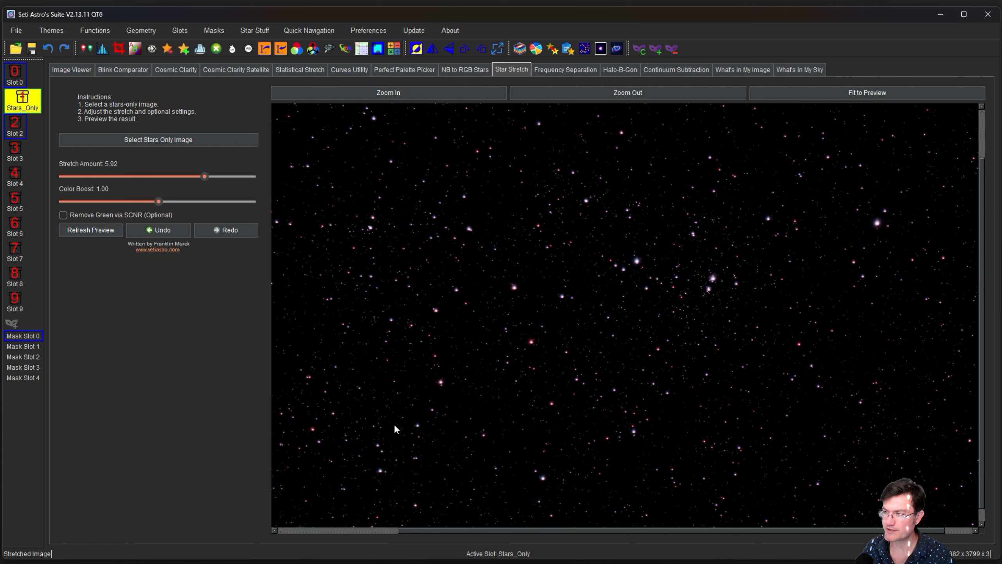
{"action": "left_click_drag", "start_coordinate": [615, 279], "coordinate": [658, 281]}
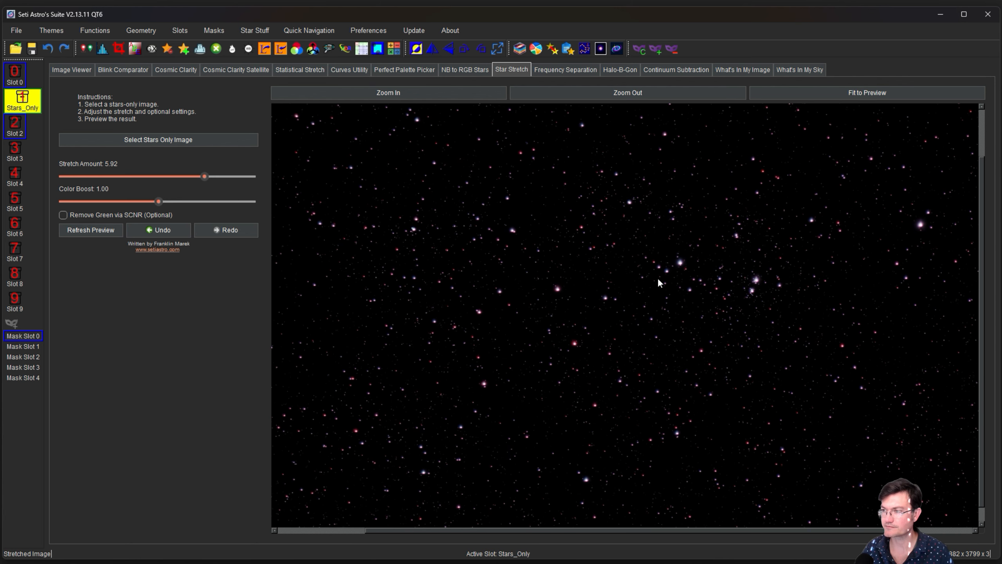
Invert the stars image and remove its green tint at amount 1.00.
{"action": "key", "text": "ctrl+i"}
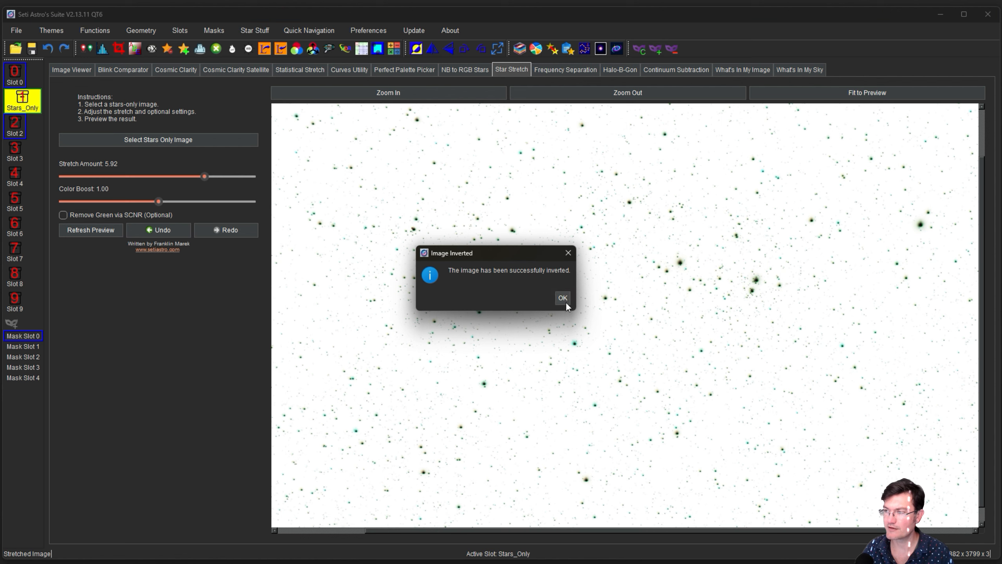
{"action": "left_click", "coordinate": [563, 299]}
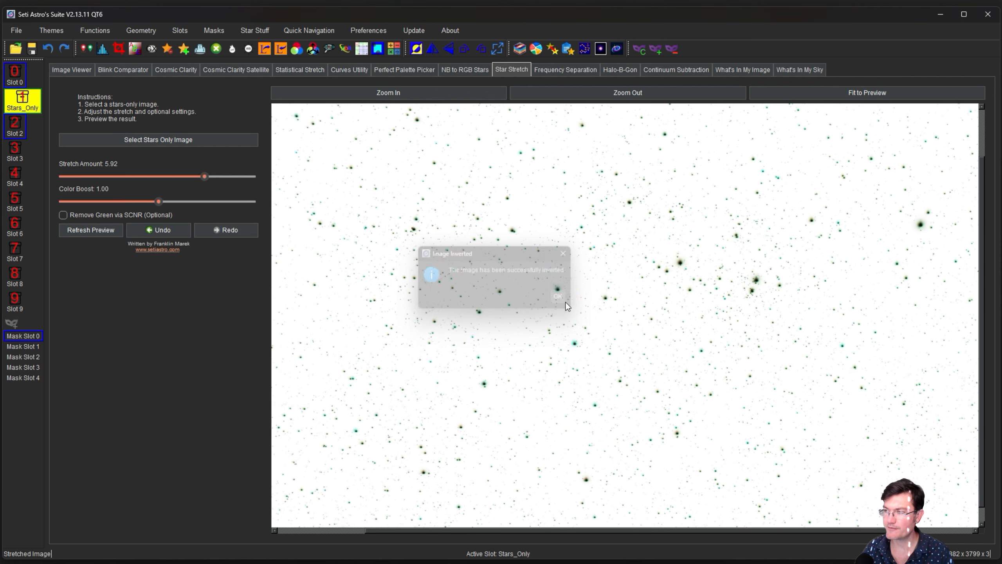
{"action": "left_click", "coordinate": [216, 49]}
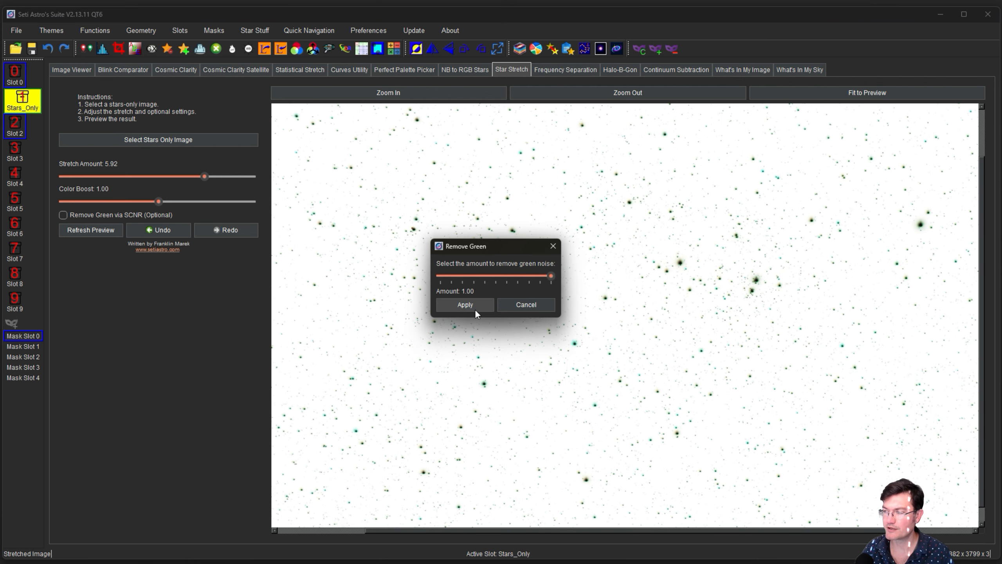
{"action": "key", "text": "Return"}
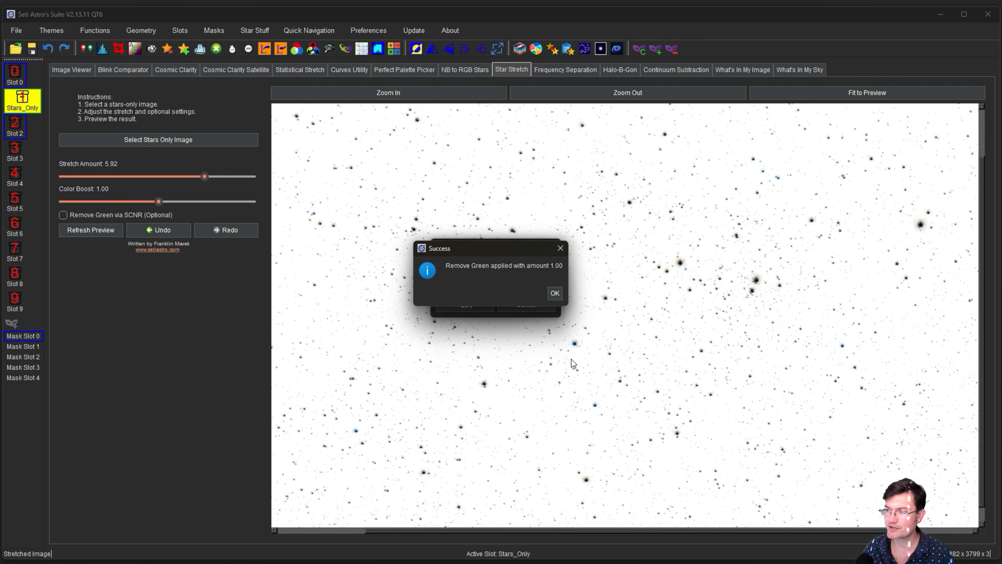
{"action": "left_click", "coordinate": [555, 294]}
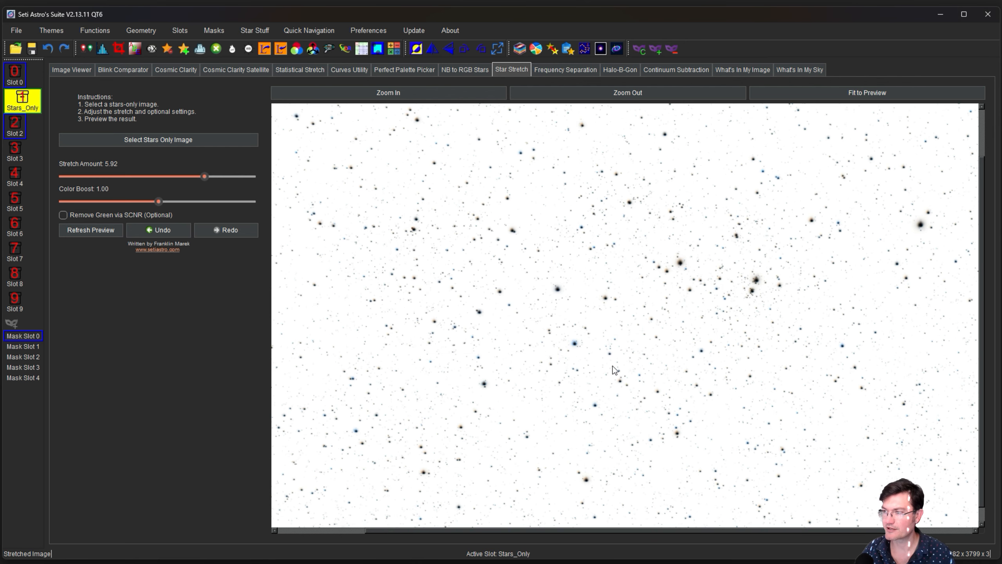
Invert the stars image back to white stars on a black background.
{"action": "key", "text": "ctrl+i"}
{"action": "left_click", "coordinate": [562, 299]}
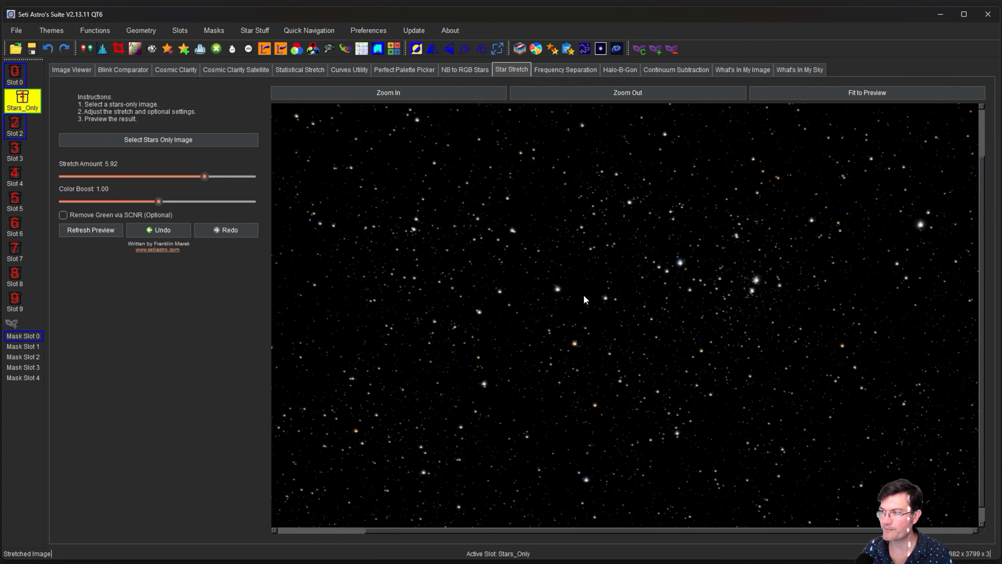
{"action": "left_click_drag", "start_coordinate": [683, 269], "coordinate": [600, 270]}
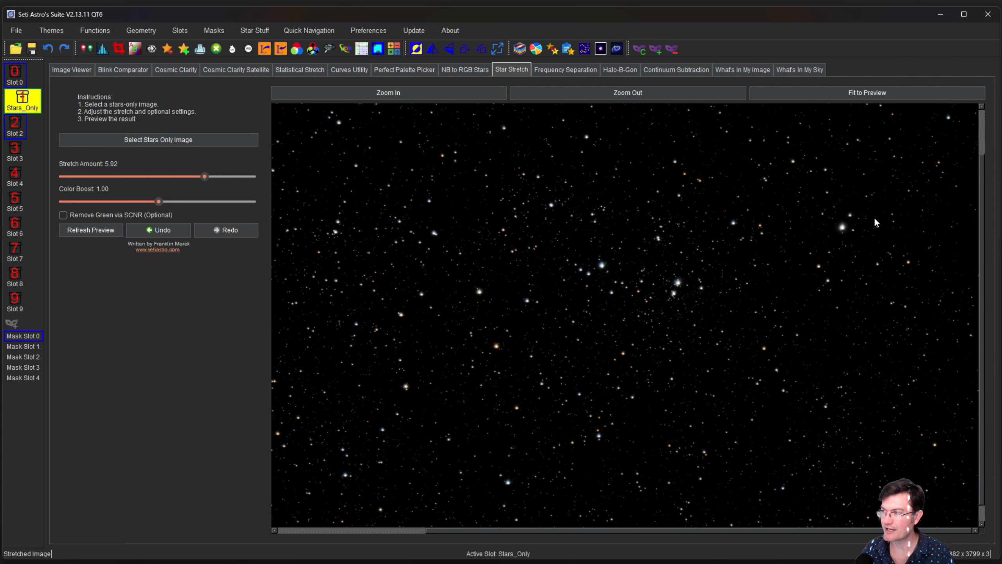
{"action": "left_click", "coordinate": [621, 74]}
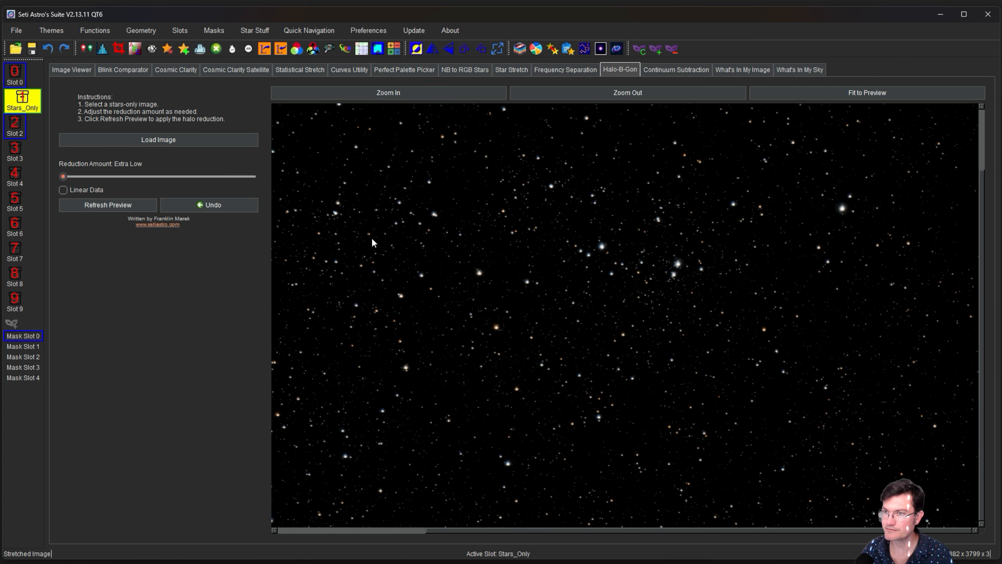
Preview Halo-B-Gon at Extra Low strength and compare before and after with undo and redo.
{"action": "left_click", "coordinate": [102, 205]}
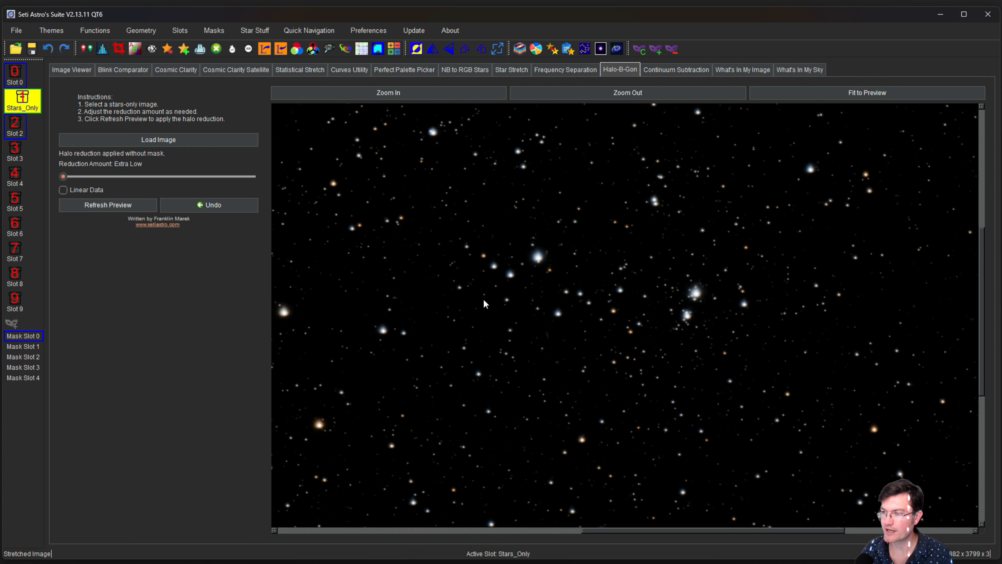
{"action": "left_click", "coordinate": [51, 50]}
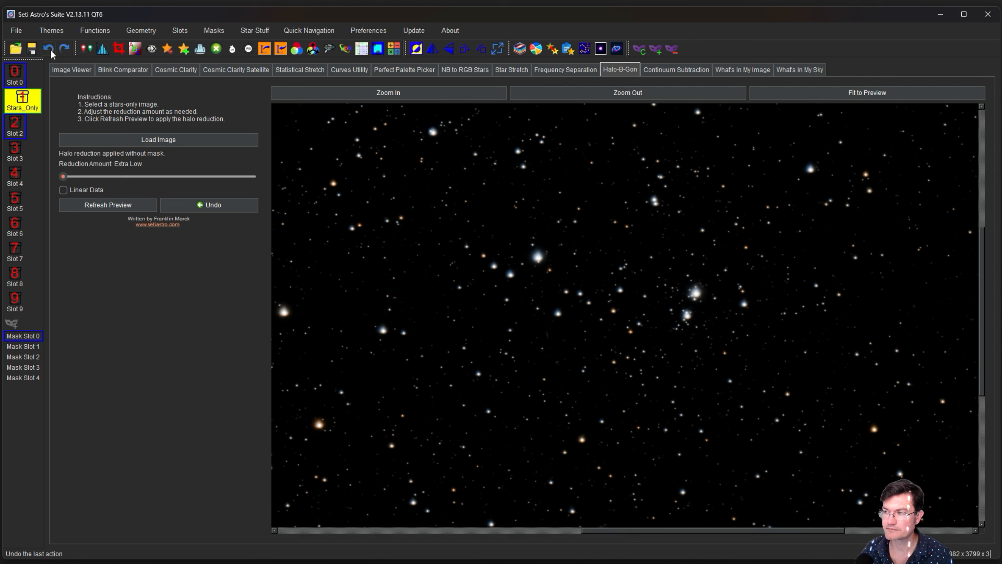
{"action": "left_click", "coordinate": [73, 48]}
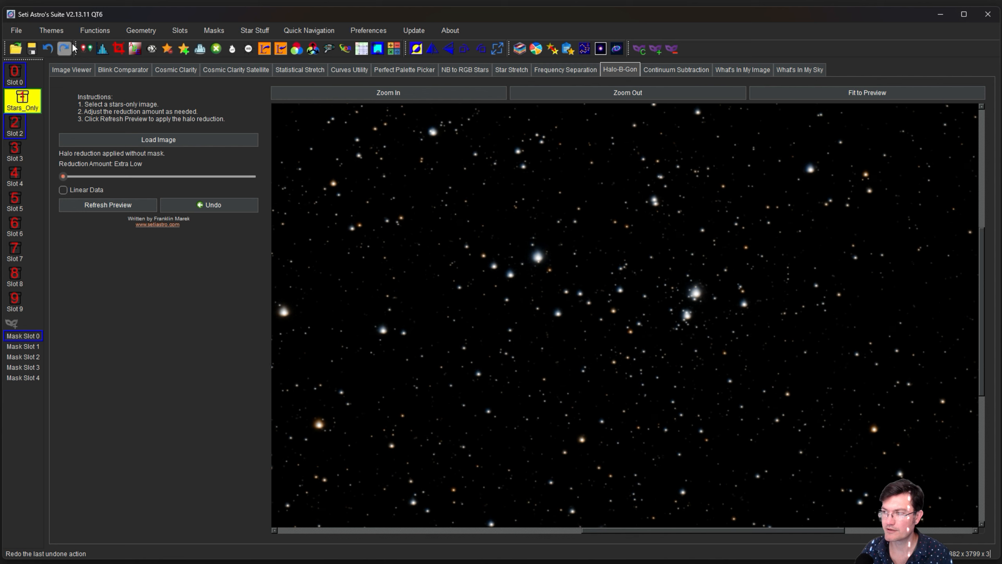
{"action": "left_click", "coordinate": [48, 49]}
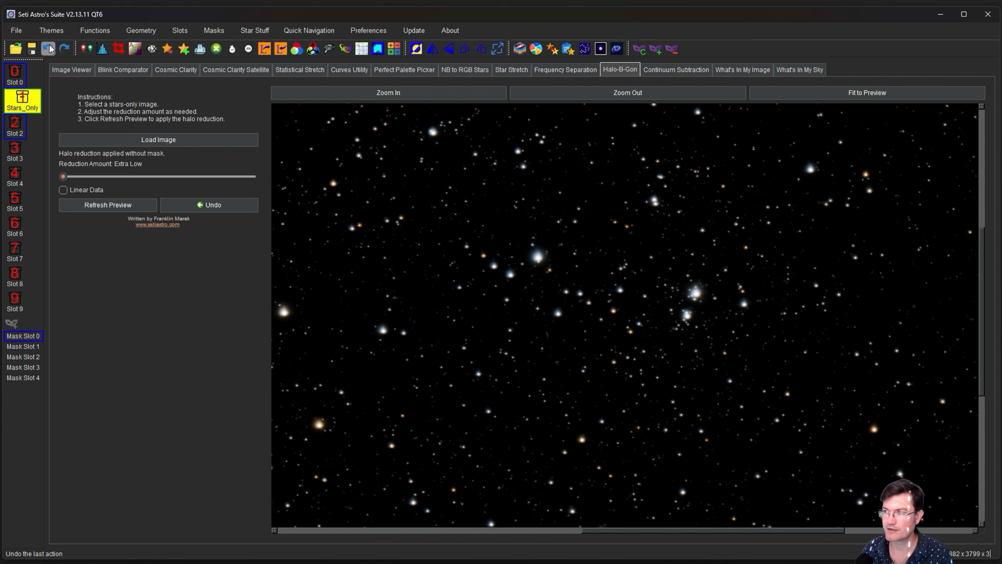
Apply halo reduction at Low strength, then return to the Image Viewer.
{"action": "left_click_drag", "start_coordinate": [63, 177], "coordinate": [127, 177]}
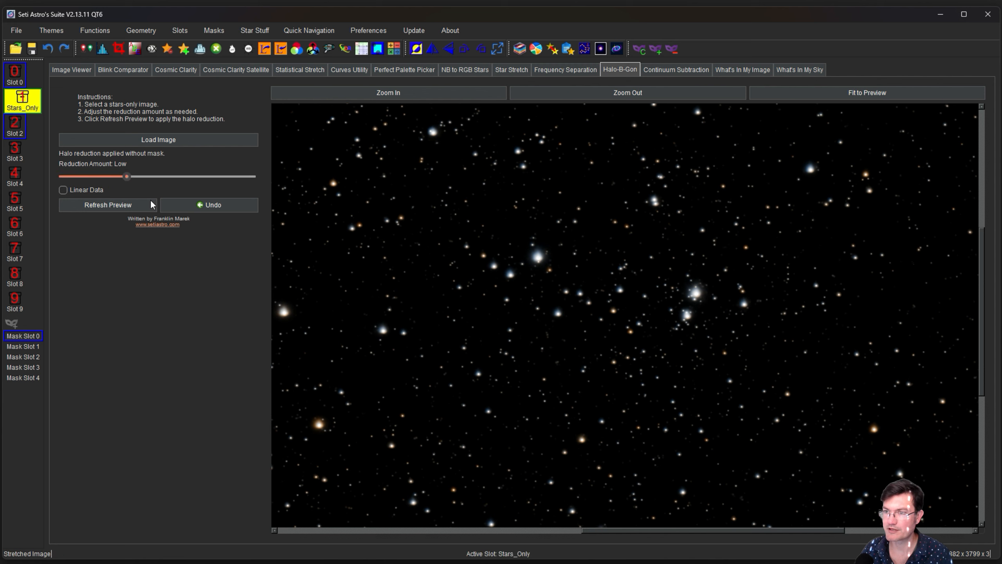
{"action": "left_click", "coordinate": [129, 207]}
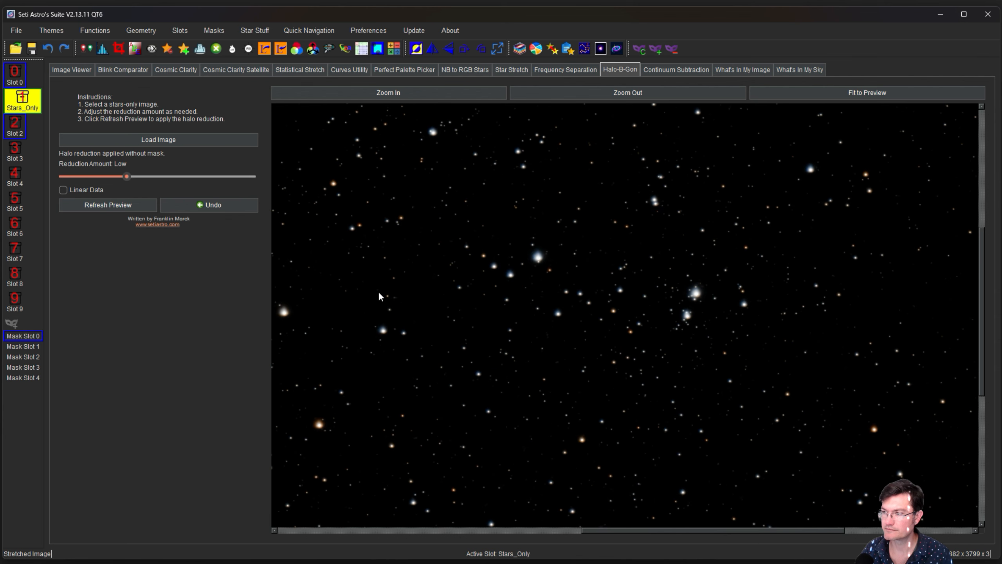
{"action": "left_click_drag", "start_coordinate": [501, 299], "coordinate": [930, 310]}
{"action": "left_click_drag", "start_coordinate": [734, 410], "coordinate": [632, 434]}
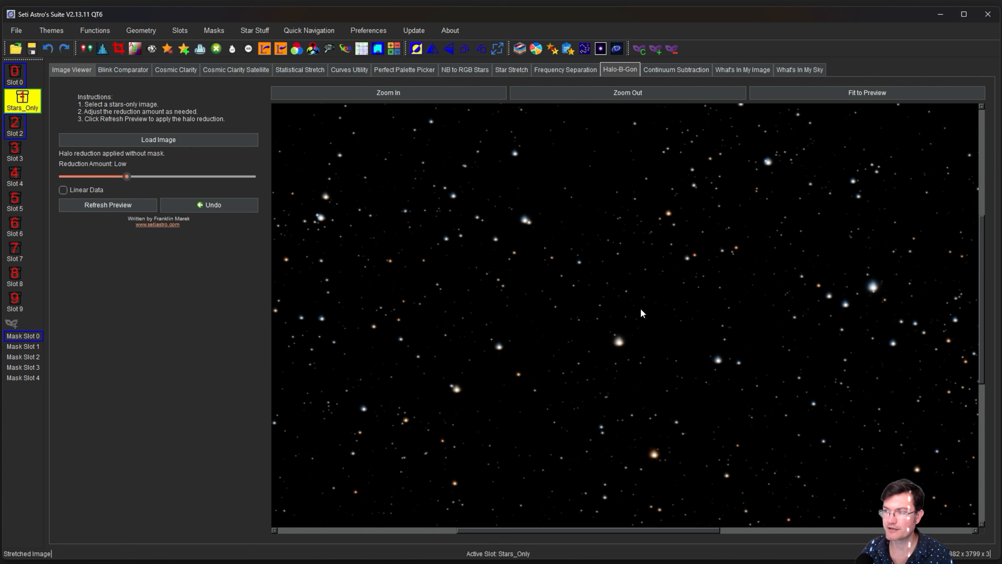
{"action": "left_click", "coordinate": [71, 69]}
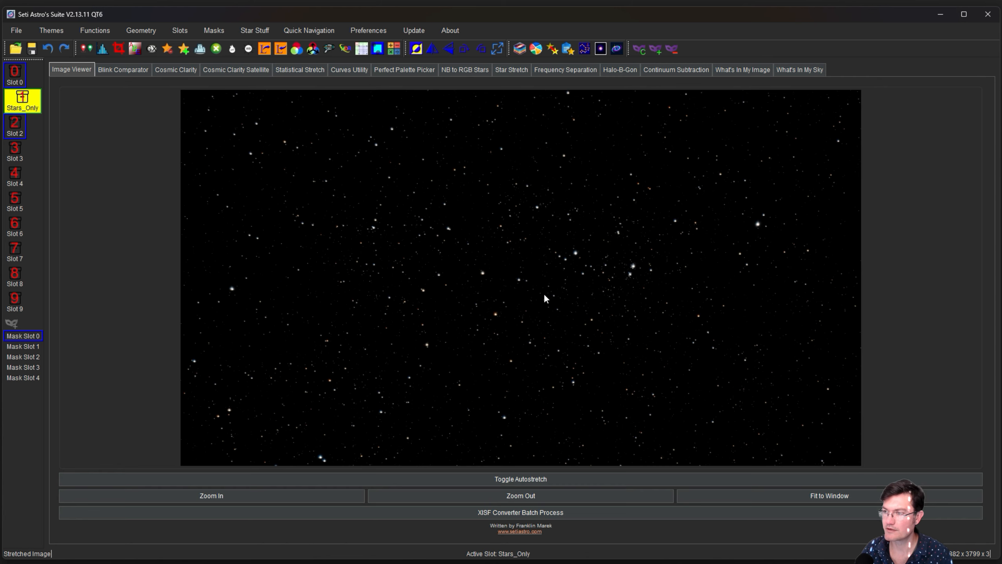
In Add Stars, screen-blend Stars_Only onto the Slot 0 starless image and confirm.
{"action": "left_click", "coordinate": [183, 50]}
{"action": "left_click", "coordinate": [485, 378]}
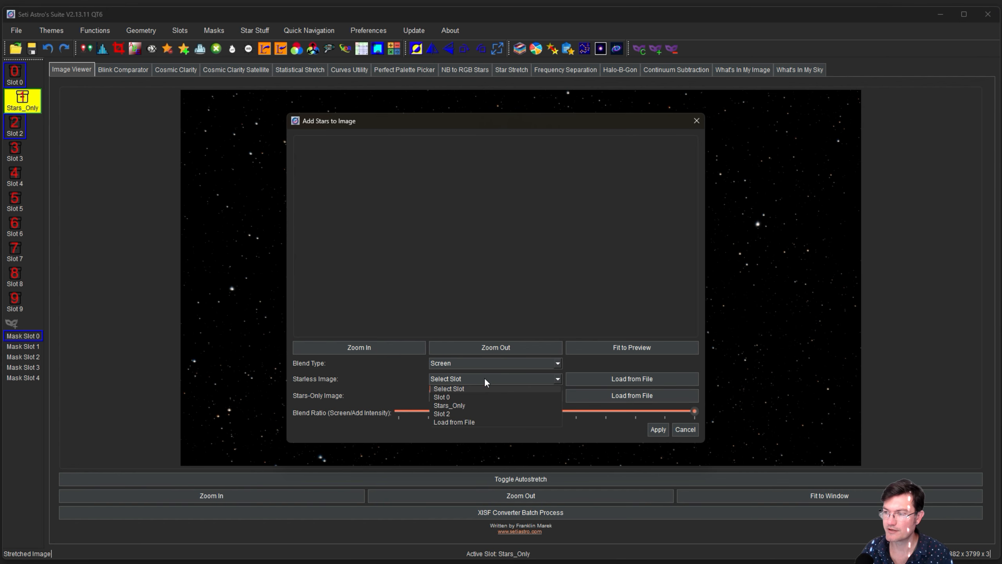
{"action": "left_click", "coordinate": [478, 397]}
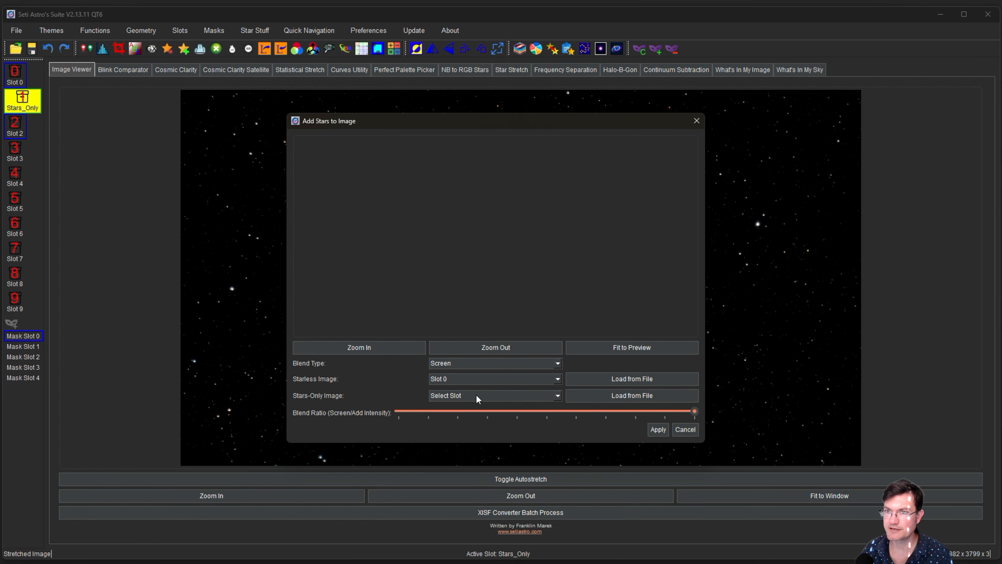
{"action": "left_click", "coordinate": [475, 394]}
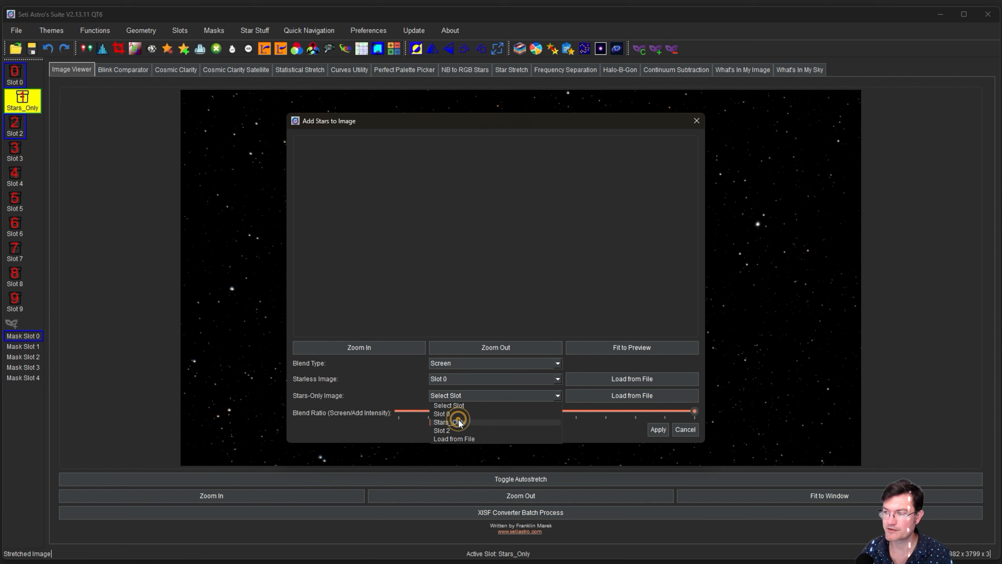
{"action": "left_click", "coordinate": [459, 421]}
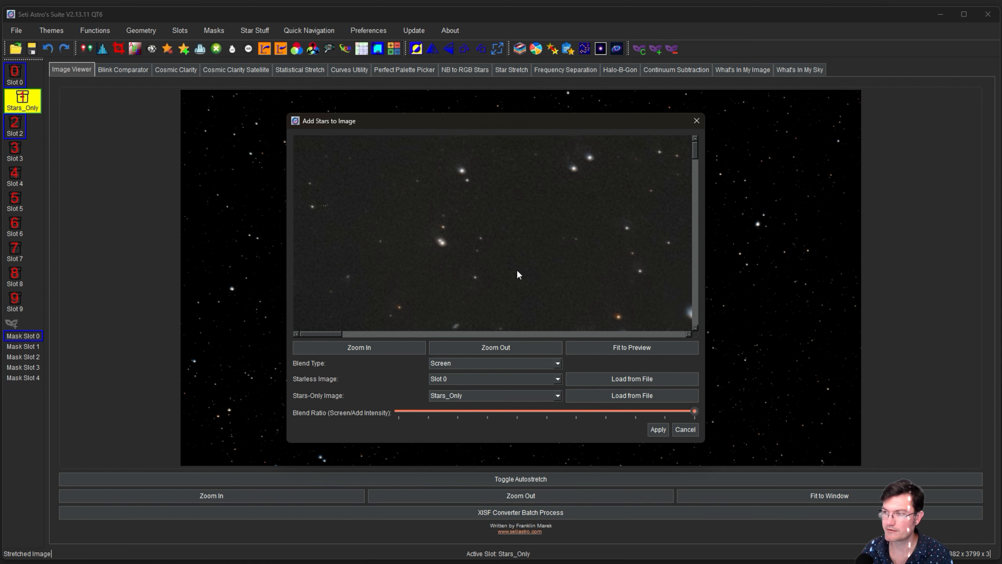
{"action": "left_click", "coordinate": [656, 429]}
{"action": "left_click", "coordinate": [539, 297]}
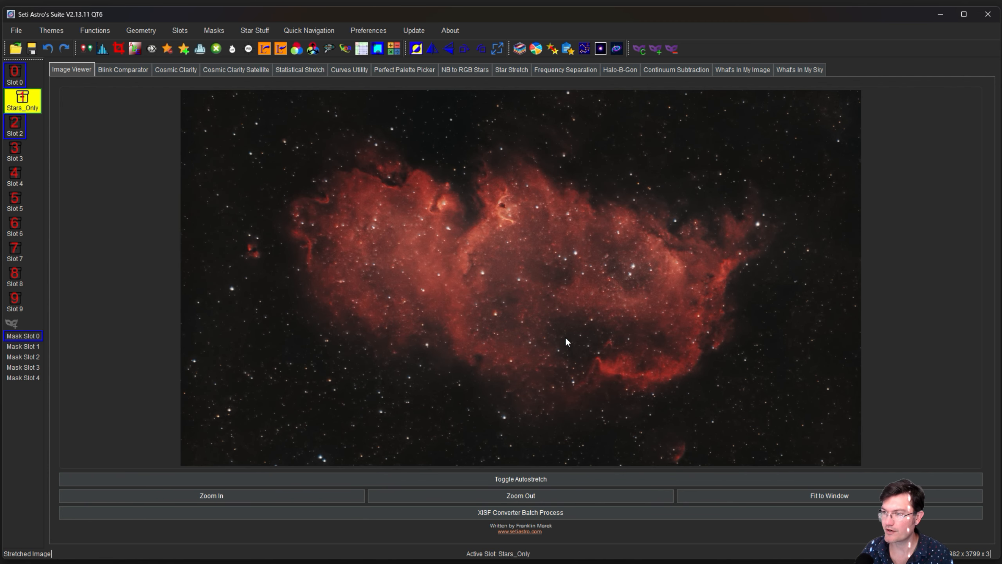
{"action": "scroll", "coordinate": [650, 371], "scroll_direction": "up", "scroll_amount": 1}
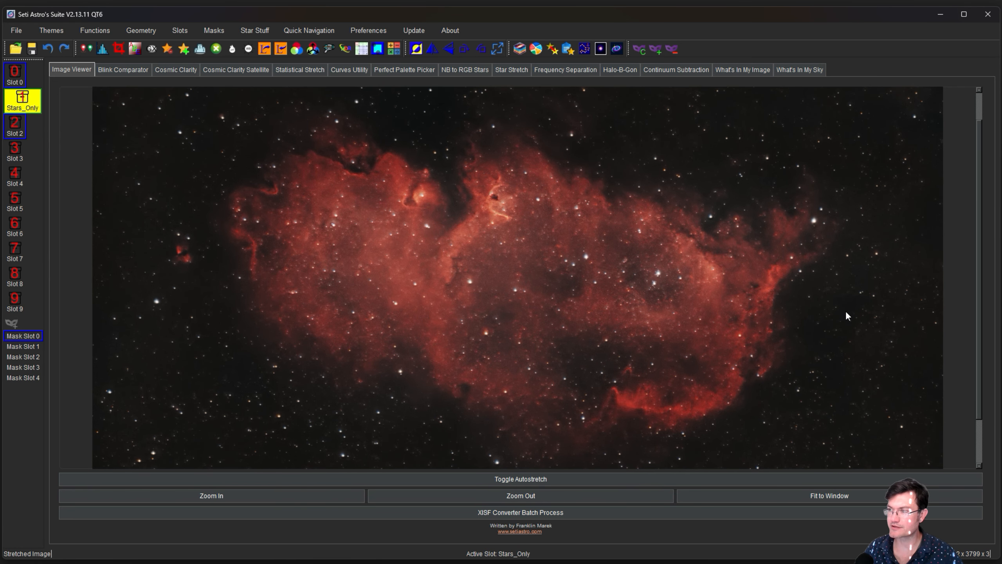
{"action": "left_click_drag", "start_coordinate": [847, 314], "coordinate": [851, 311]}
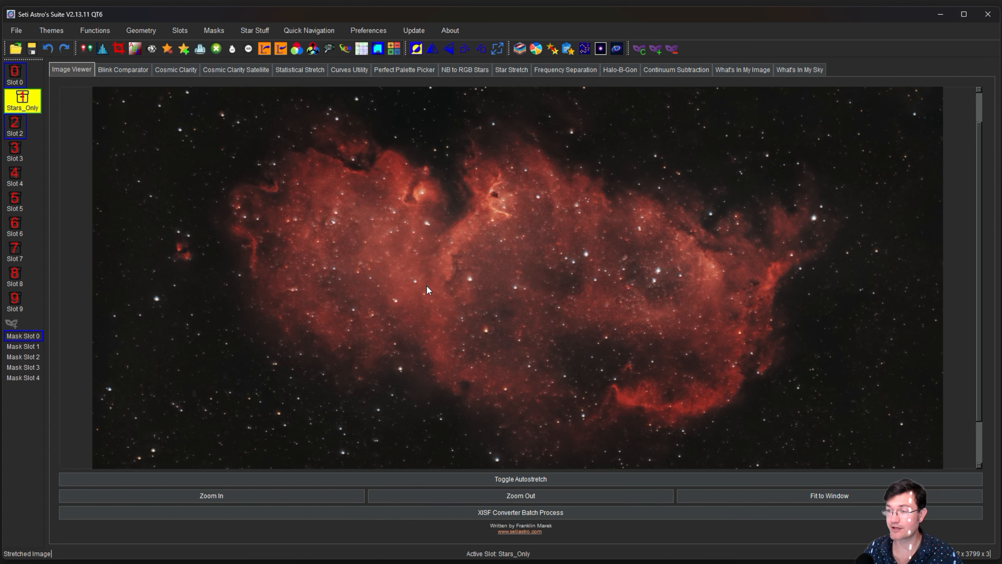
{"action": "left_click", "coordinate": [859, 237]}
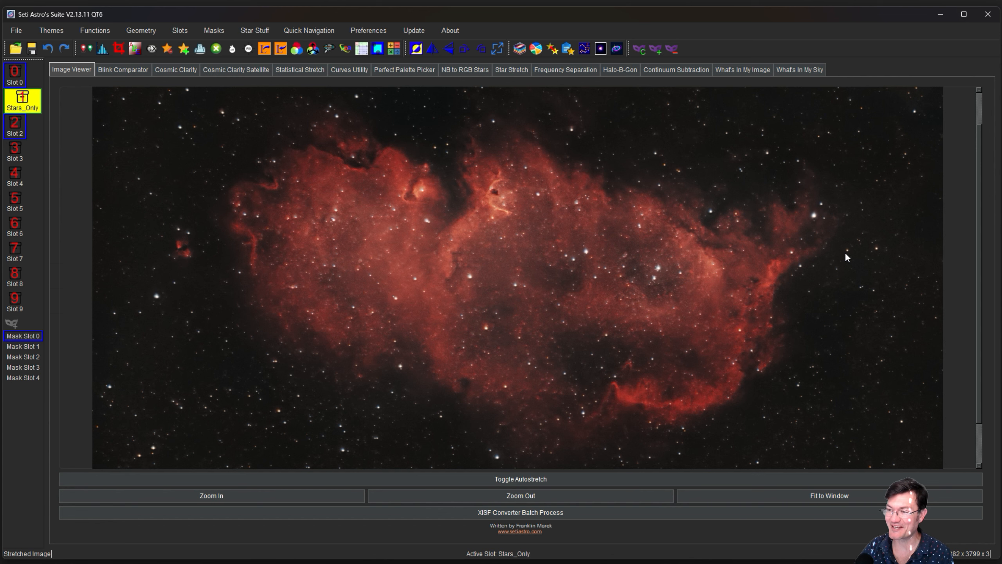
{"action": "left_click", "coordinate": [850, 279]}
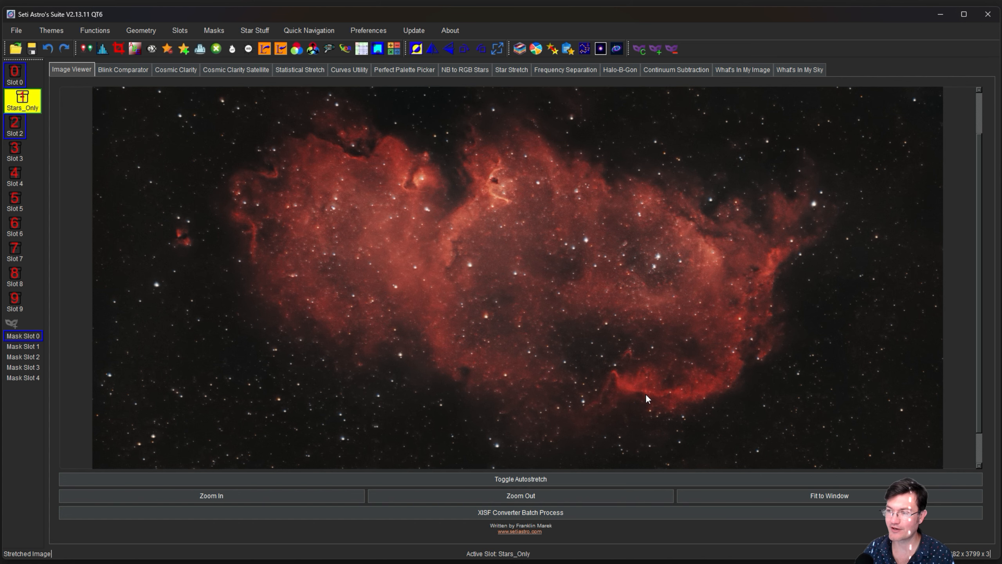
{"action": "left_click_drag", "start_coordinate": [857, 306], "coordinate": [861, 309]}
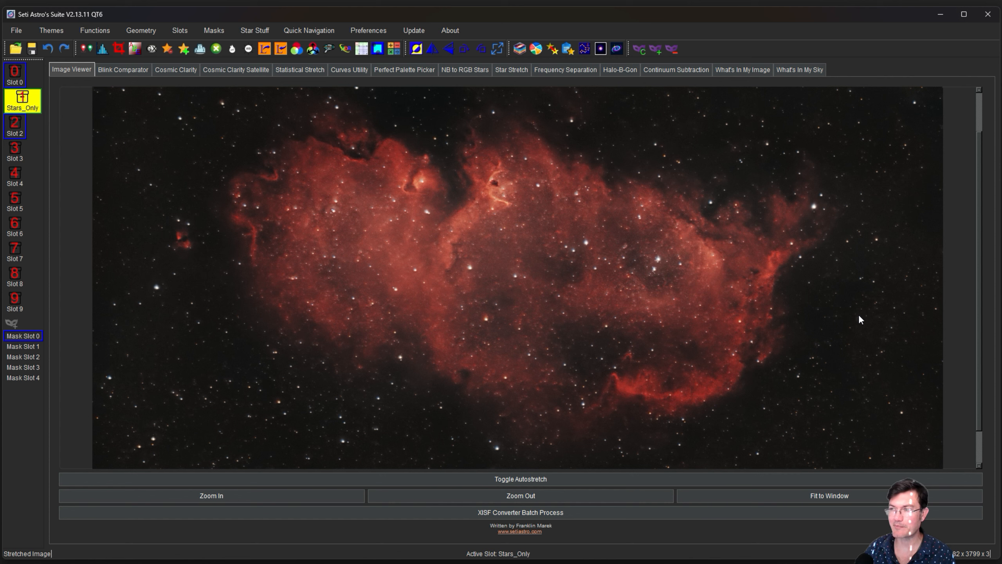
{"action": "mouse_move", "coordinate": [859, 316]}
{"action": "left_mouse_down"}
{"action": "mouse_move", "coordinate": [853, 331]}
{"action": "mouse_move", "coordinate": [856, 313]}
{"action": "left_mouse_up"}
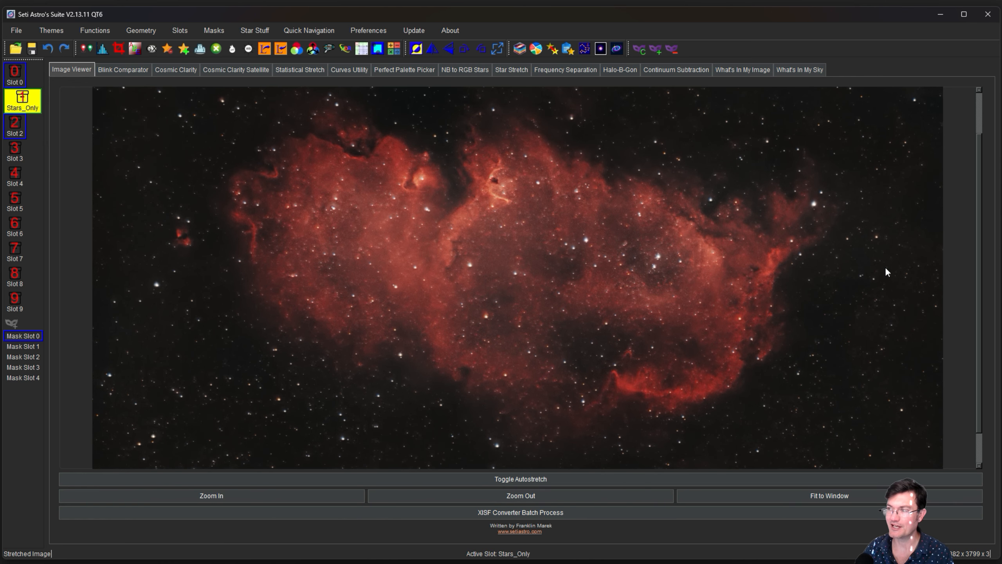
{"action": "left_click_drag", "start_coordinate": [885, 267], "coordinate": [882, 283]}
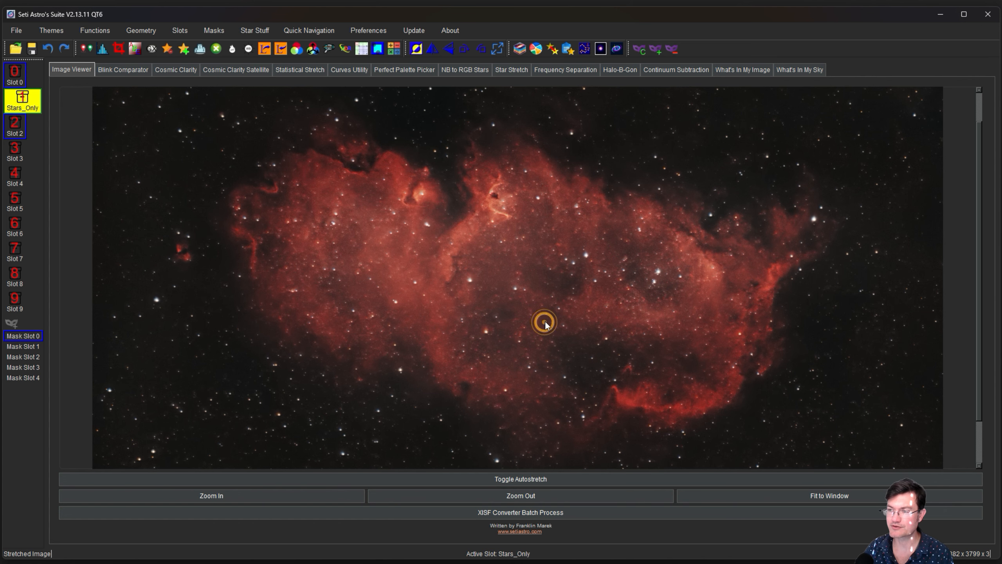
{"action": "left_click_drag", "start_coordinate": [541, 320], "coordinate": [549, 313]}
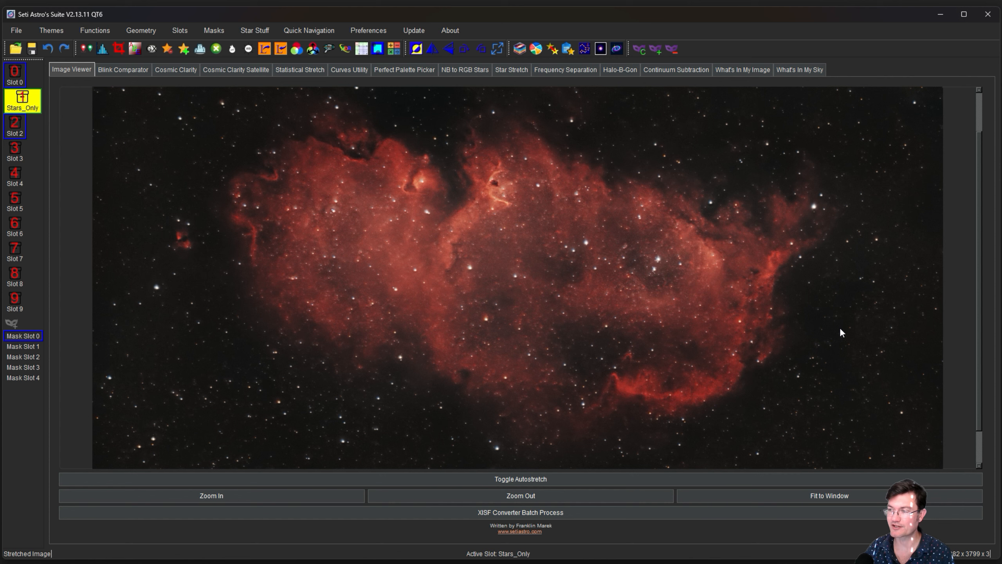
{"action": "mouse_move", "coordinate": [845, 304]}
{"action": "left_mouse_down"}
{"action": "mouse_move", "coordinate": [844, 319]}
{"action": "mouse_move", "coordinate": [846, 307]}
{"action": "left_mouse_up"}
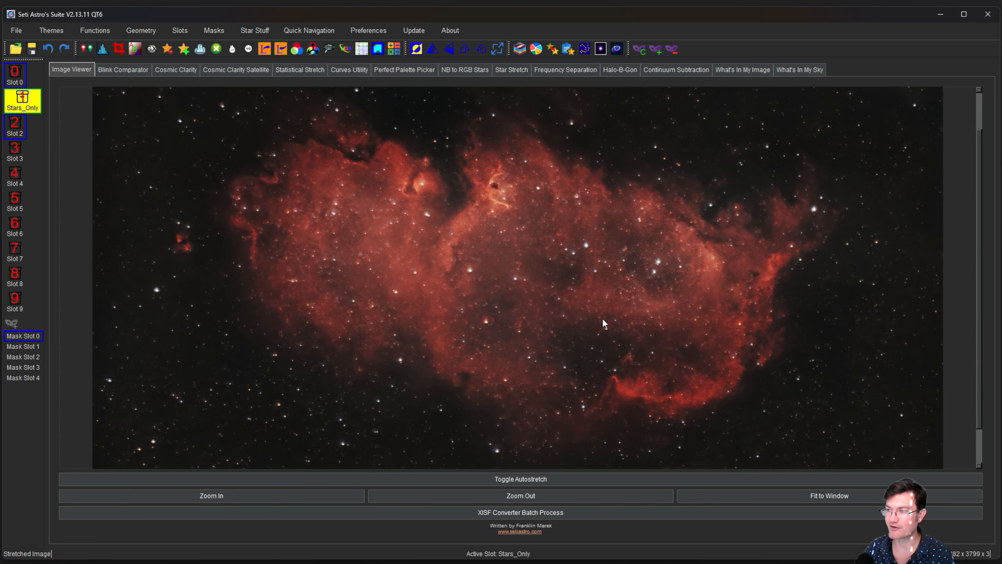